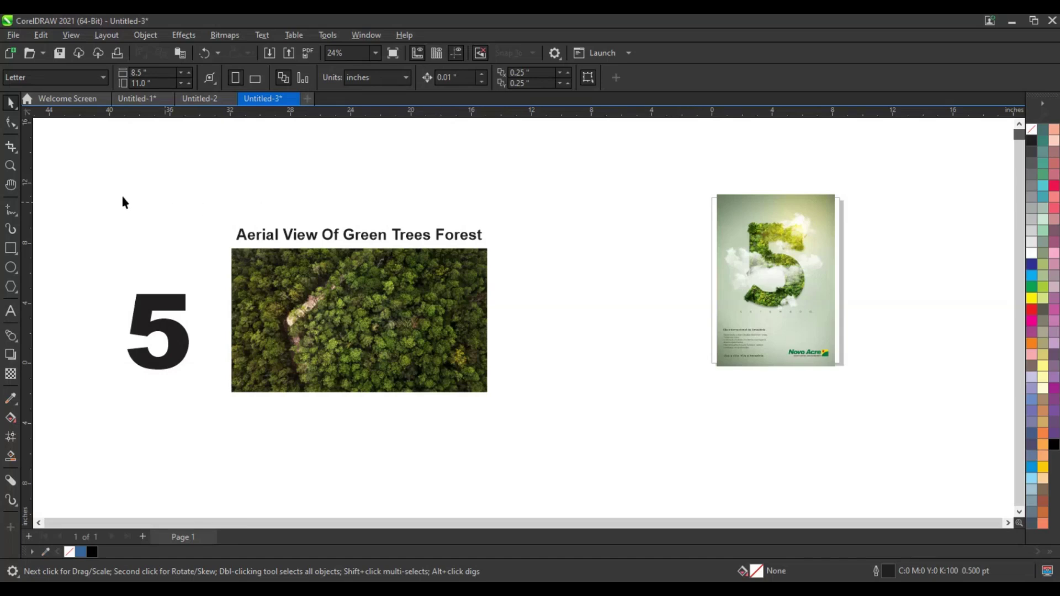
Draw an 8.919 × 12.789 in rectangle between the forest photo and the reference poster
{"action": "left_click", "coordinate": [11, 167]}
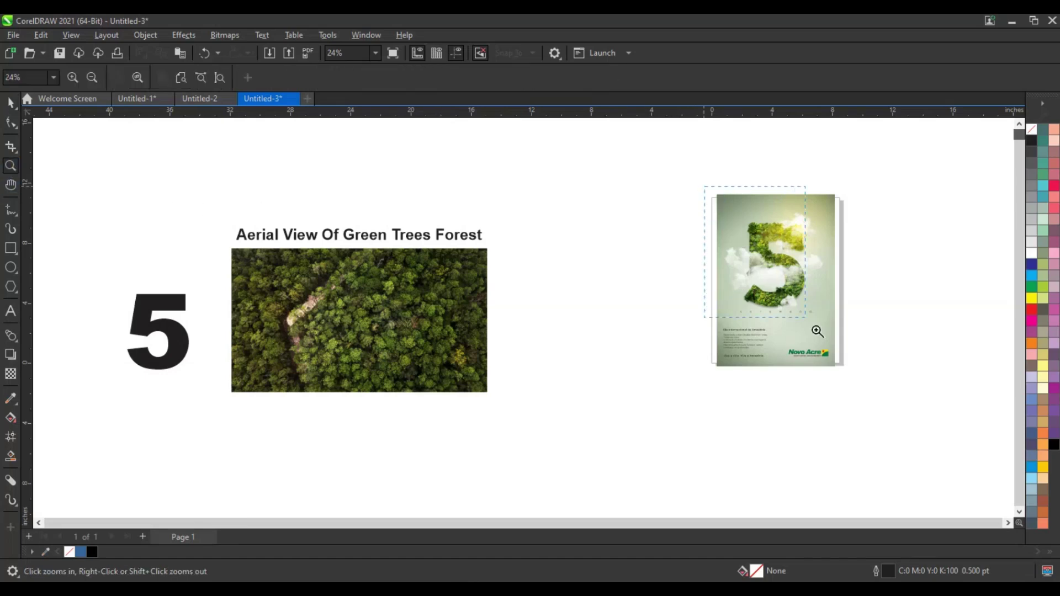
{"action": "left_click_drag", "start_coordinate": [818, 331], "coordinate": [837, 364]}
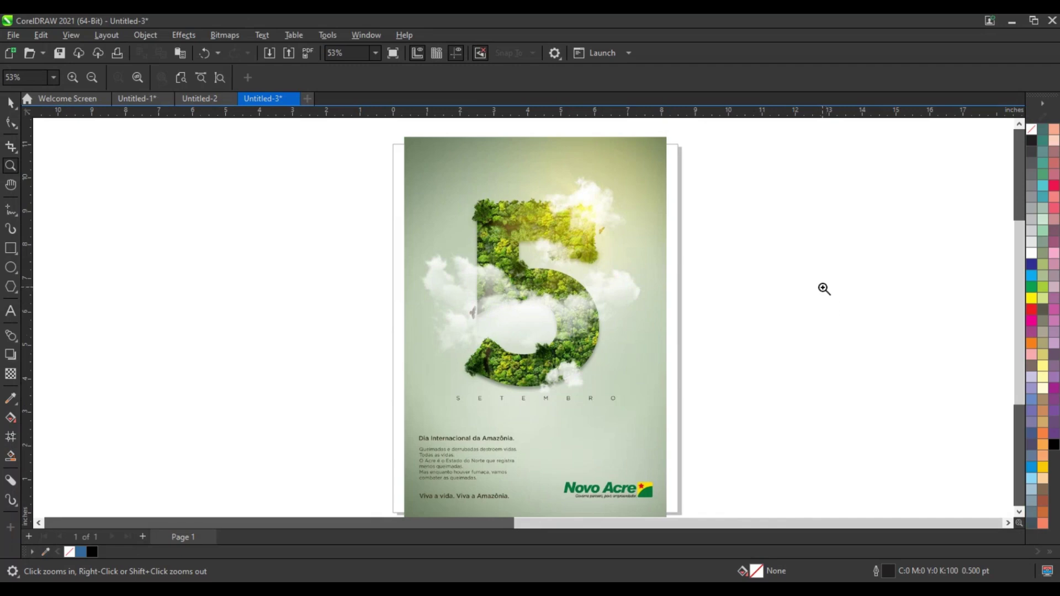
{"action": "right_click", "coordinate": [796, 336]}
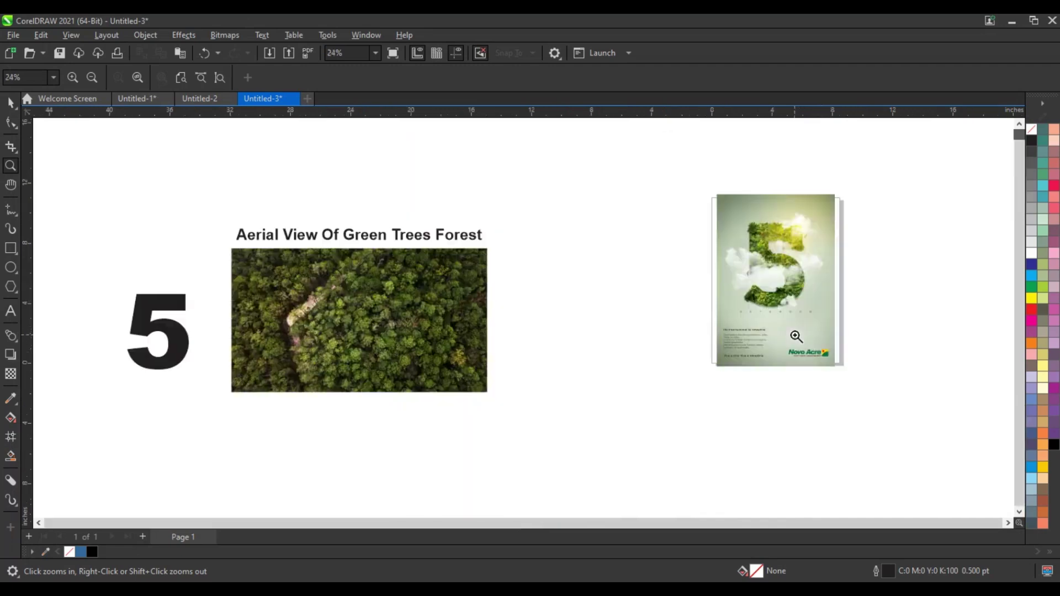
{"action": "left_click_drag", "start_coordinate": [303, 166], "coordinate": [887, 414]}
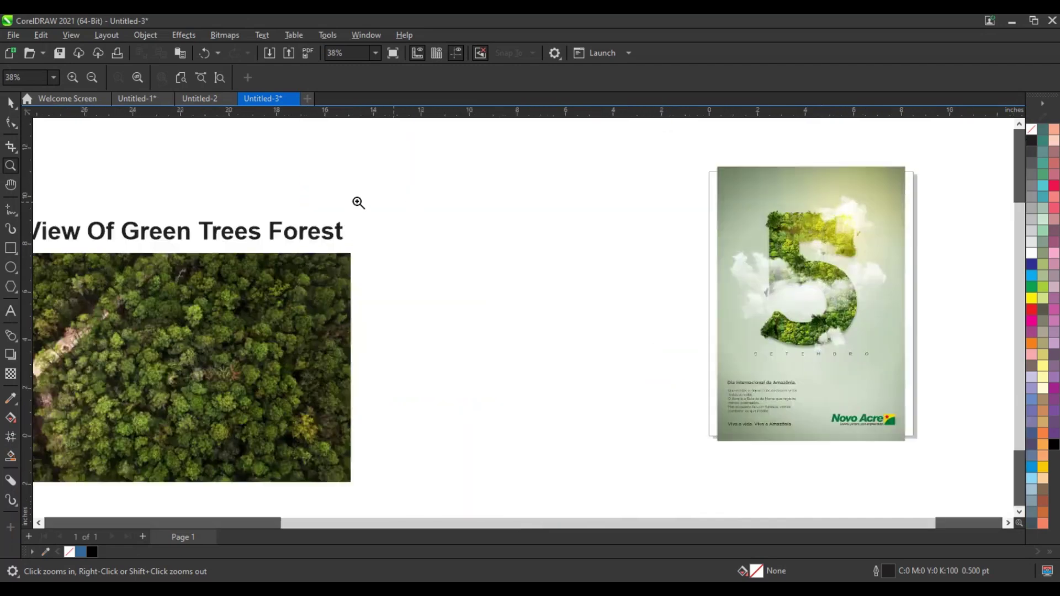
{"action": "left_click_drag", "start_coordinate": [250, 157], "coordinate": [918, 486]}
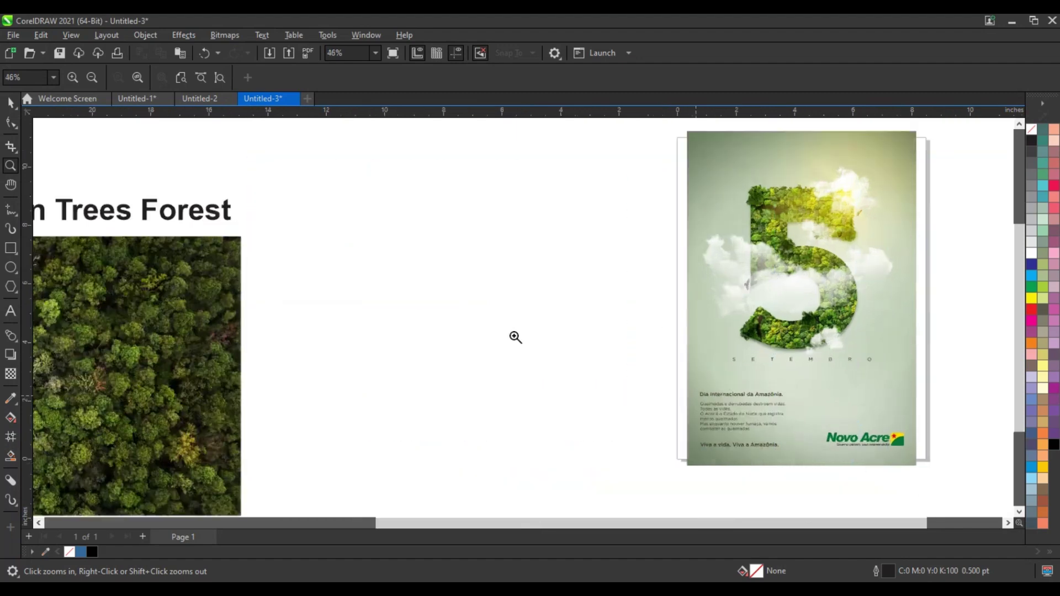
{"action": "left_click", "coordinate": [18, 252]}
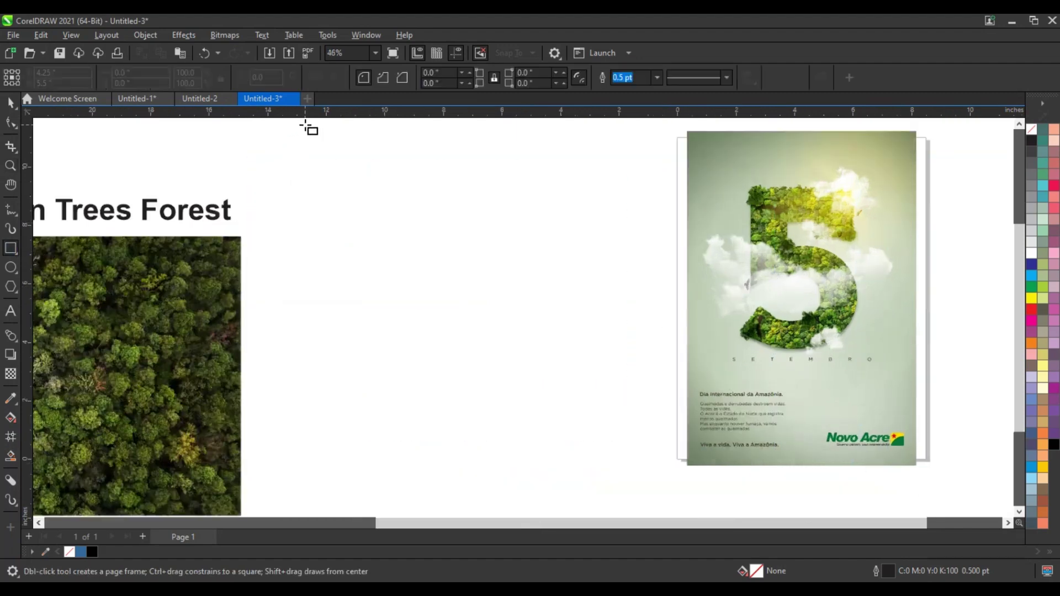
{"action": "mouse_move", "coordinate": [305, 125]}
{"action": "left_mouse_down"}
{"action": "mouse_move", "coordinate": [529, 475]}
{"action": "mouse_move", "coordinate": [566, 500]}
{"action": "left_mouse_up"}
Fill the rectangle with sage green #99A790 sampled from the reference poster
{"action": "left_click", "coordinate": [11, 398]}
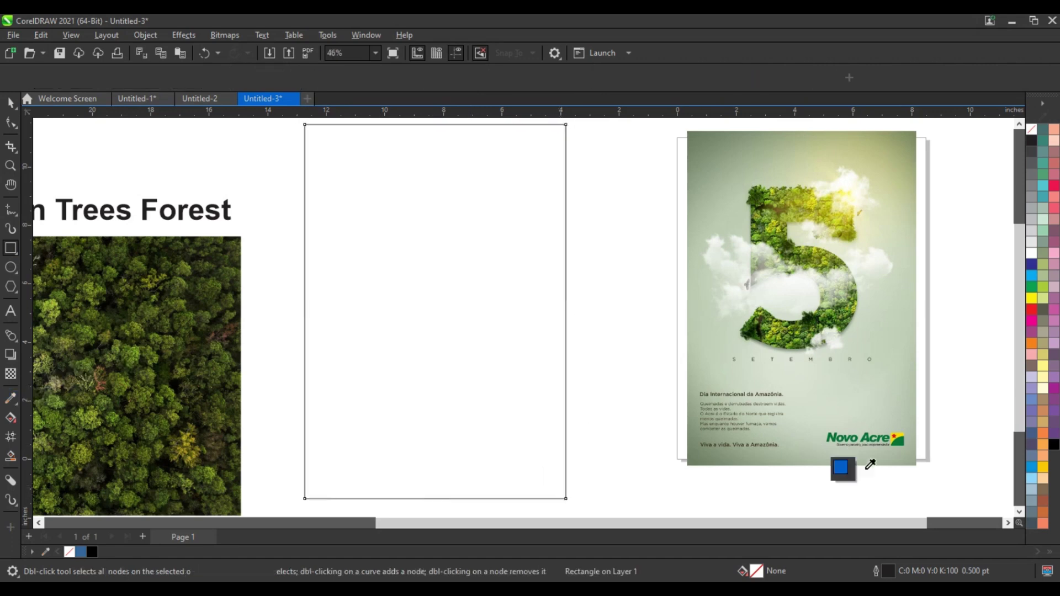
{"action": "left_click", "coordinate": [883, 461]}
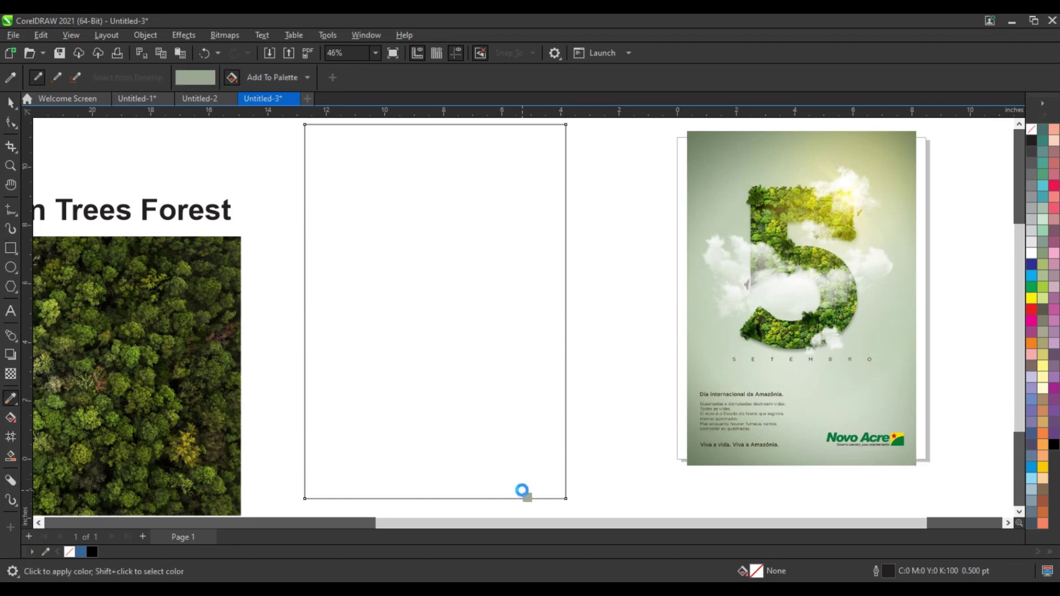
{"action": "left_click", "coordinate": [521, 489]}
{"action": "key", "text": "space"}
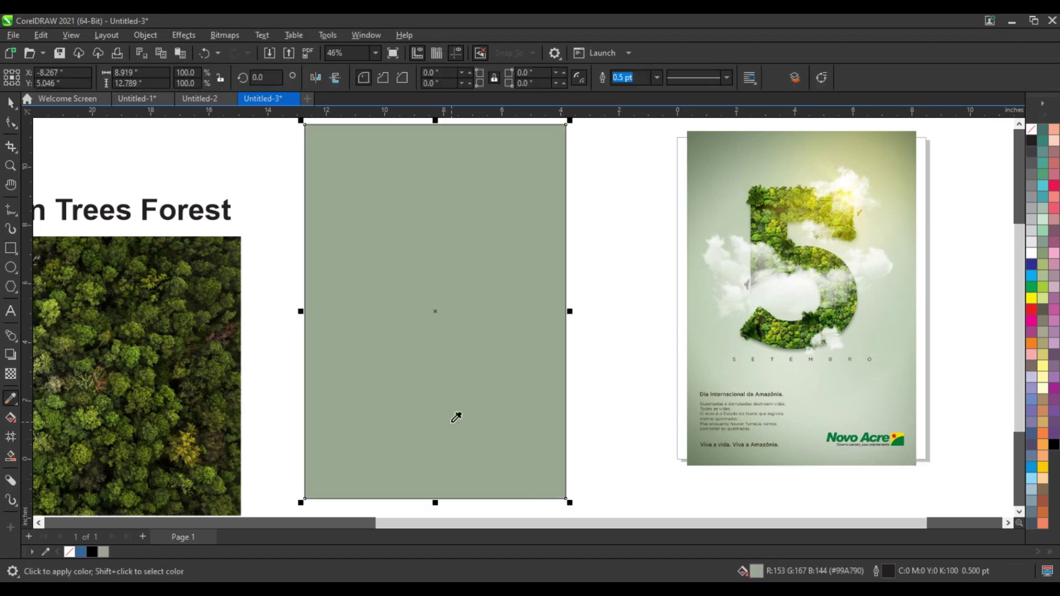
{"action": "key", "text": "space"}
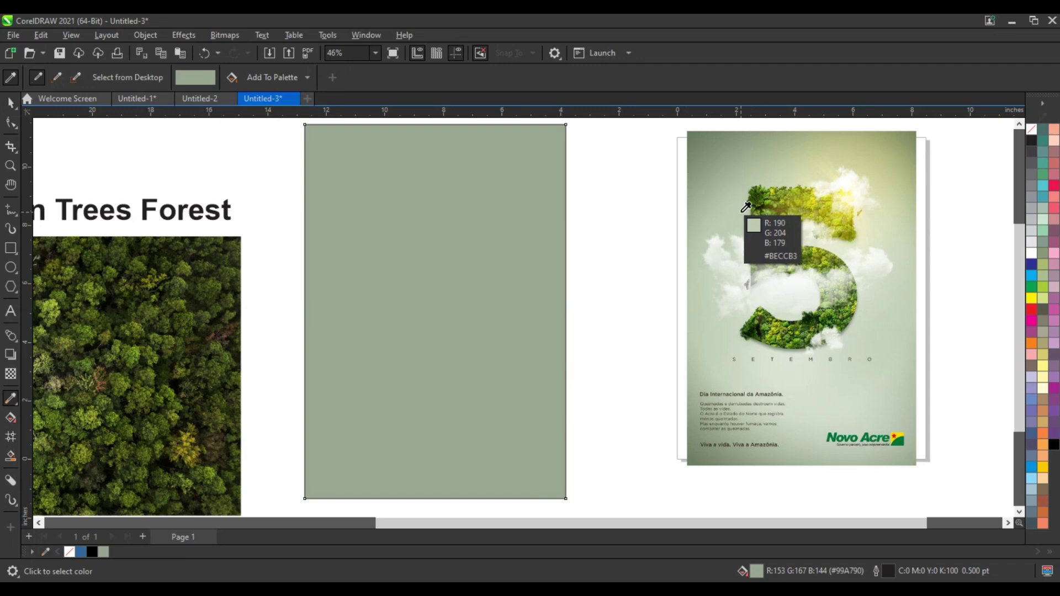
{"action": "left_click", "coordinate": [882, 300]}
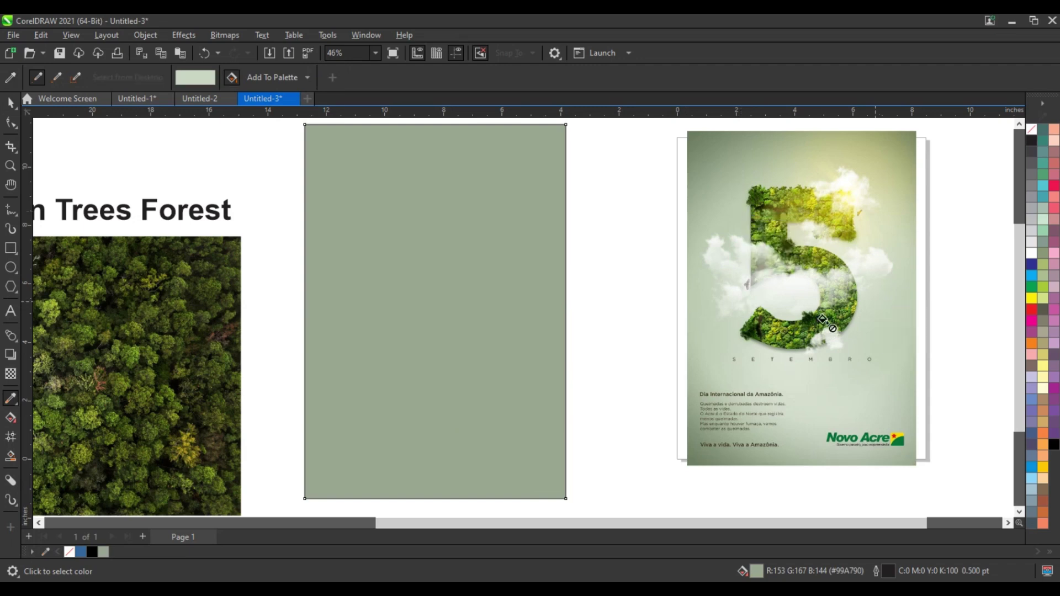
{"action": "left_click", "coordinate": [539, 323]}
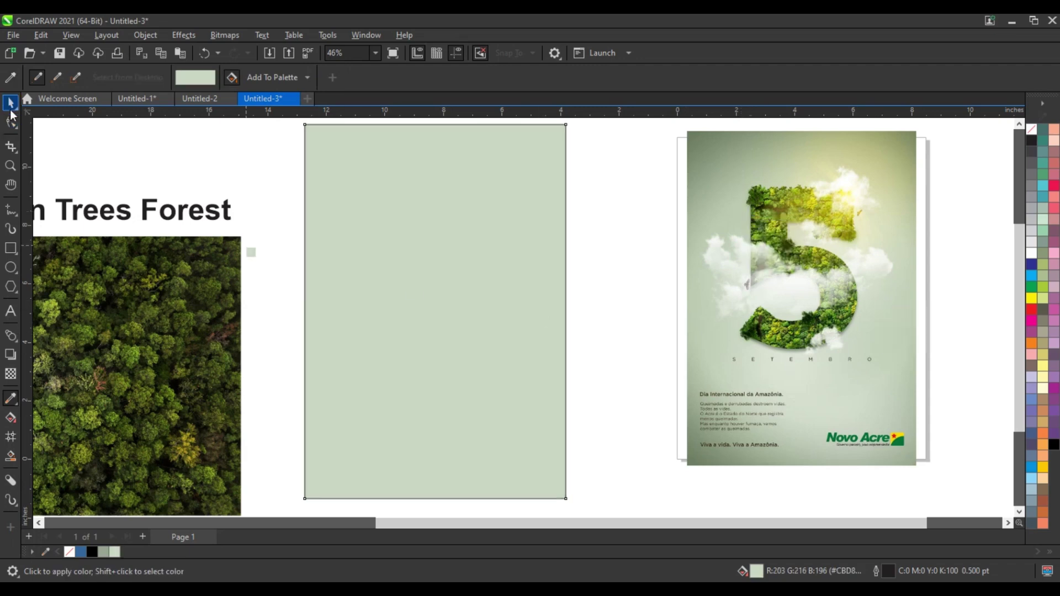
{"action": "key", "text": "space"}
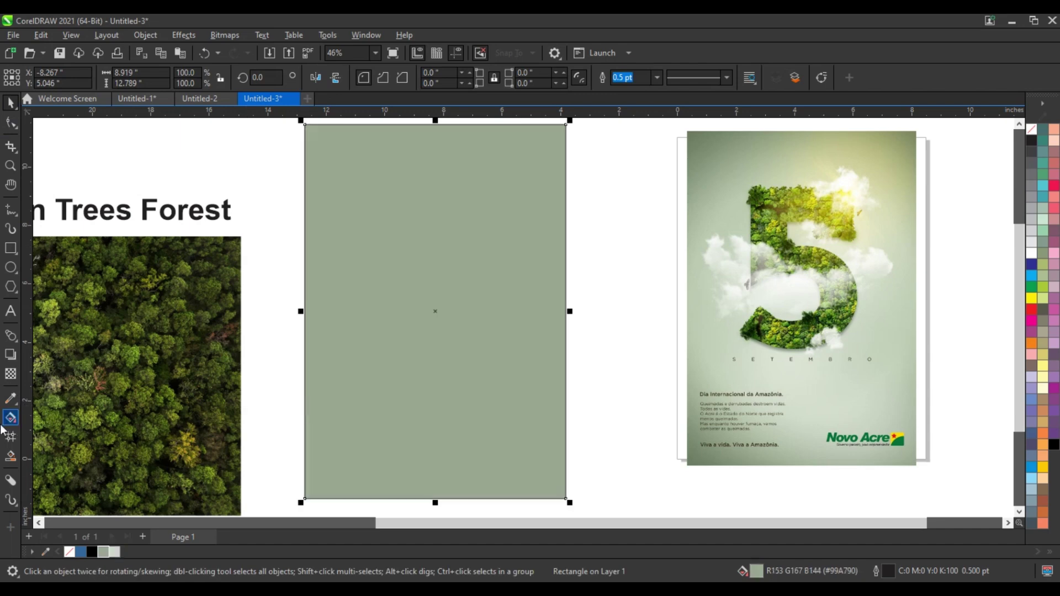
Give the sage rectangle an elliptical fountain fill, light green at the centre and deeper sage at the edges
{"action": "left_click_drag", "start_coordinate": [448, 212], "coordinate": [447, 453]}
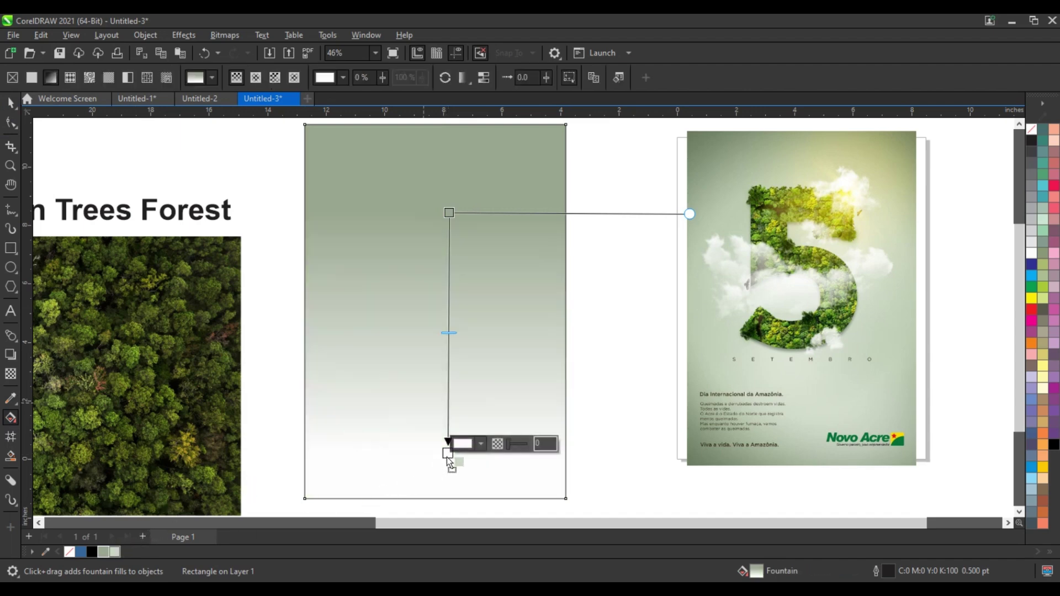
{"action": "left_click_drag", "start_coordinate": [394, 482], "coordinate": [448, 454]}
{"action": "left_click", "coordinate": [259, 78]}
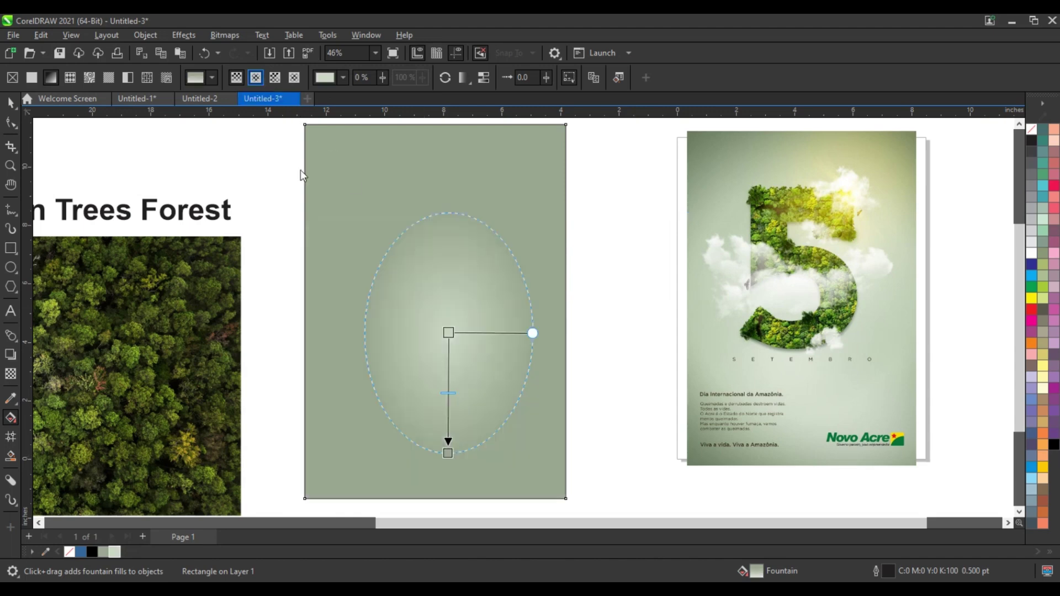
{"action": "left_click_drag", "start_coordinate": [437, 306], "coordinate": [500, 445]}
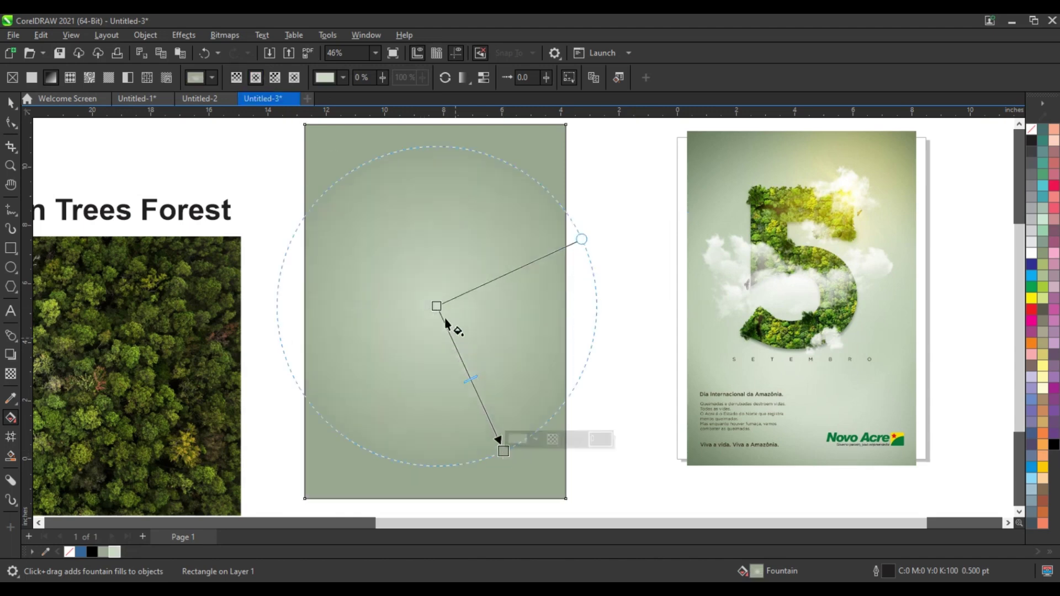
{"action": "left_click_drag", "start_coordinate": [436, 306], "coordinate": [446, 309]}
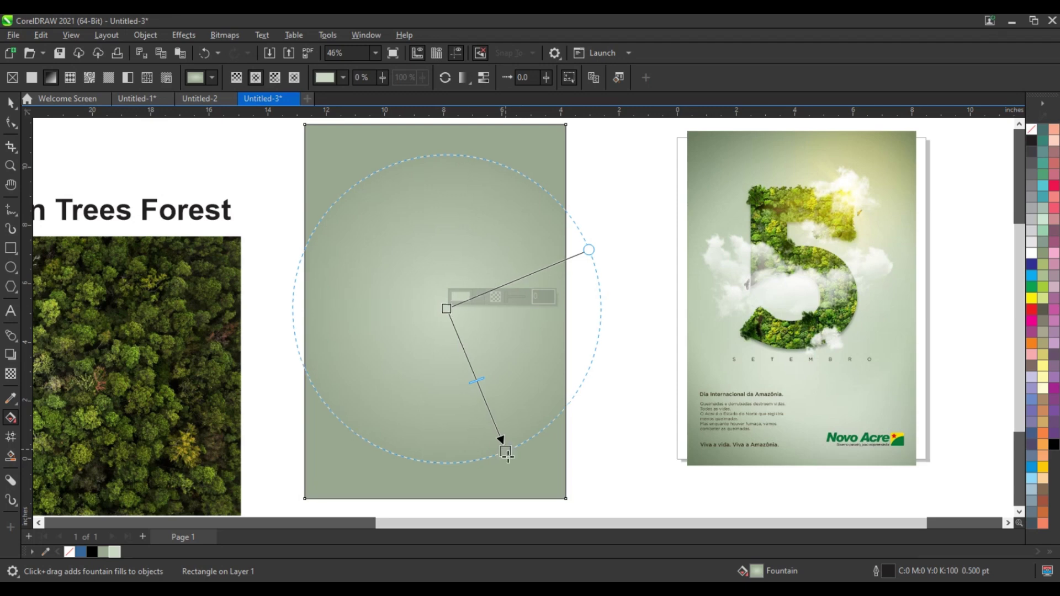
{"action": "left_click_drag", "start_coordinate": [504, 450], "coordinate": [510, 459]}
{"action": "left_click_drag", "start_coordinate": [446, 309], "coordinate": [438, 319]}
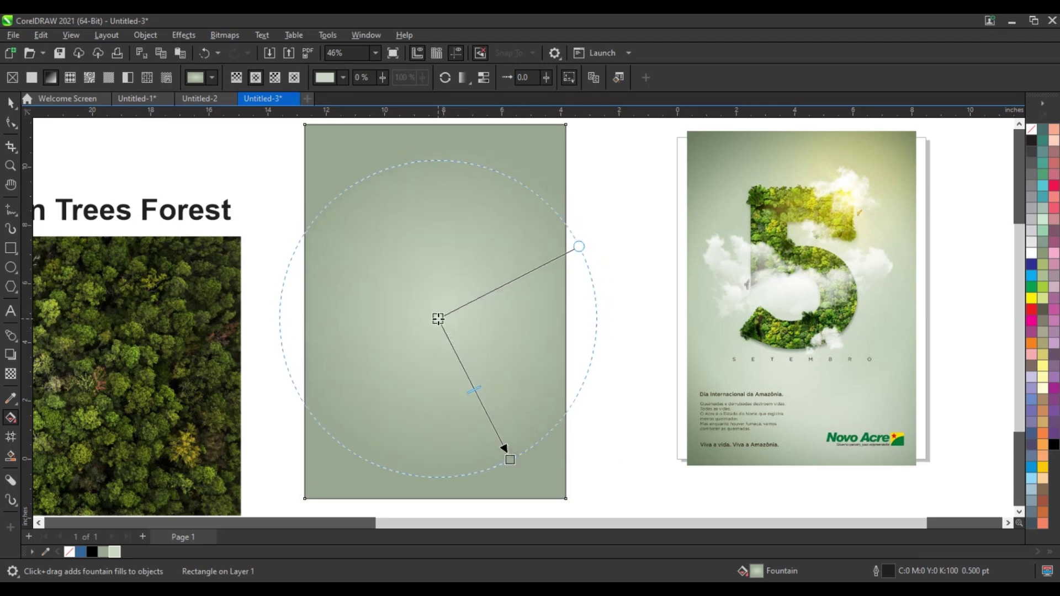
{"action": "left_click", "coordinate": [11, 103]}
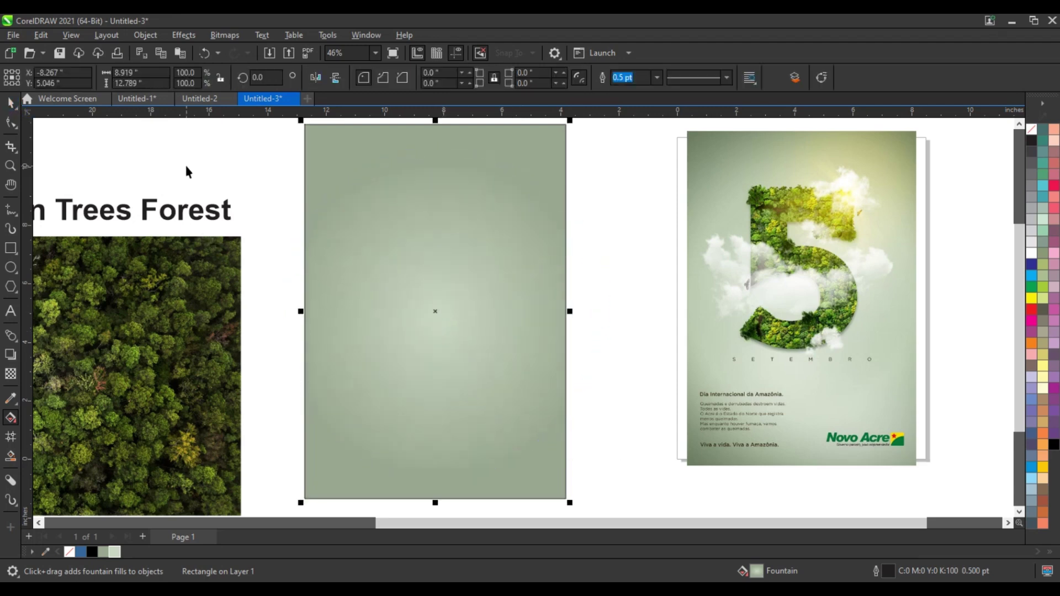
{"action": "left_click", "coordinate": [246, 257]}
{"action": "scroll", "coordinate": [245, 256], "scroll_direction": "down", "scroll_amount": 2}
Move the black 5 onto the gradient rectangle and enlarge it to about 6.9 × 8.4 in
{"action": "scroll", "coordinate": [246, 261], "scroll_direction": "down", "scroll_amount": 2}
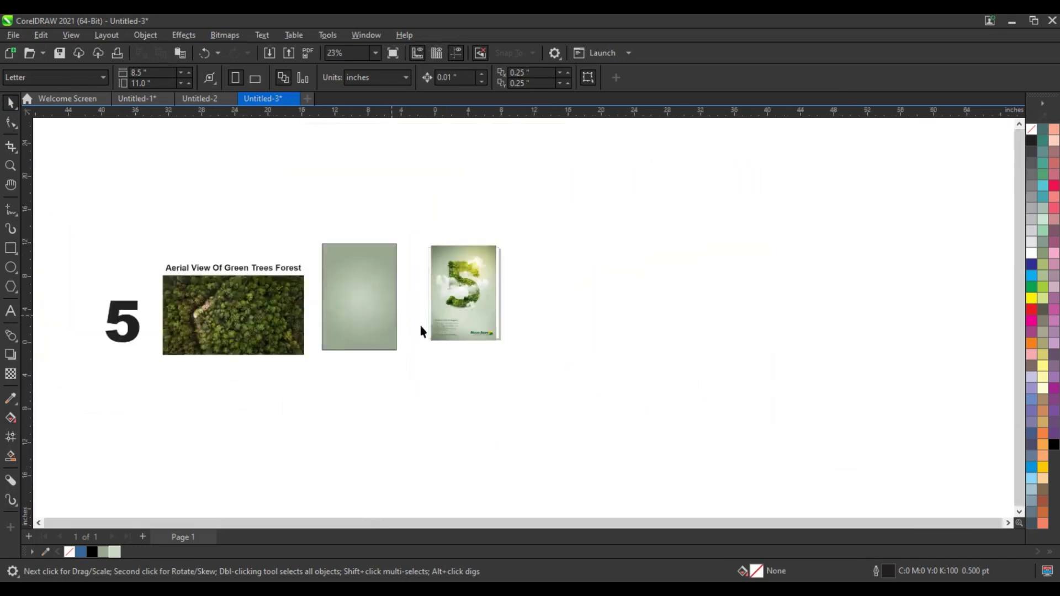
{"action": "left_click_drag", "start_coordinate": [138, 325], "coordinate": [370, 296]}
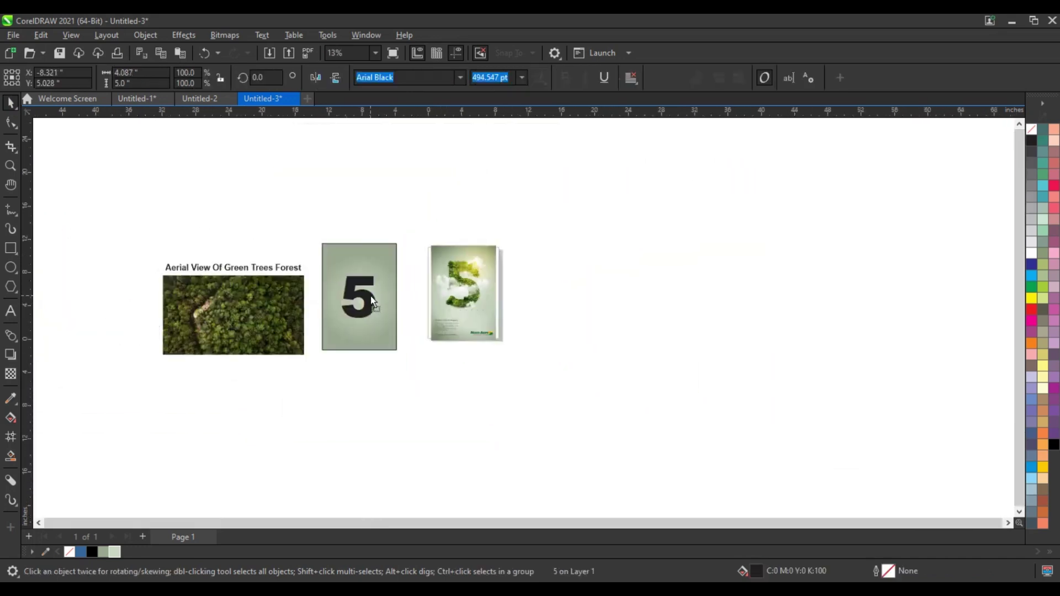
{"action": "left_click_drag", "start_coordinate": [309, 232], "coordinate": [552, 393]}
{"action": "key", "text": "shift+F2"}
{"action": "left_click", "coordinate": [371, 317]}
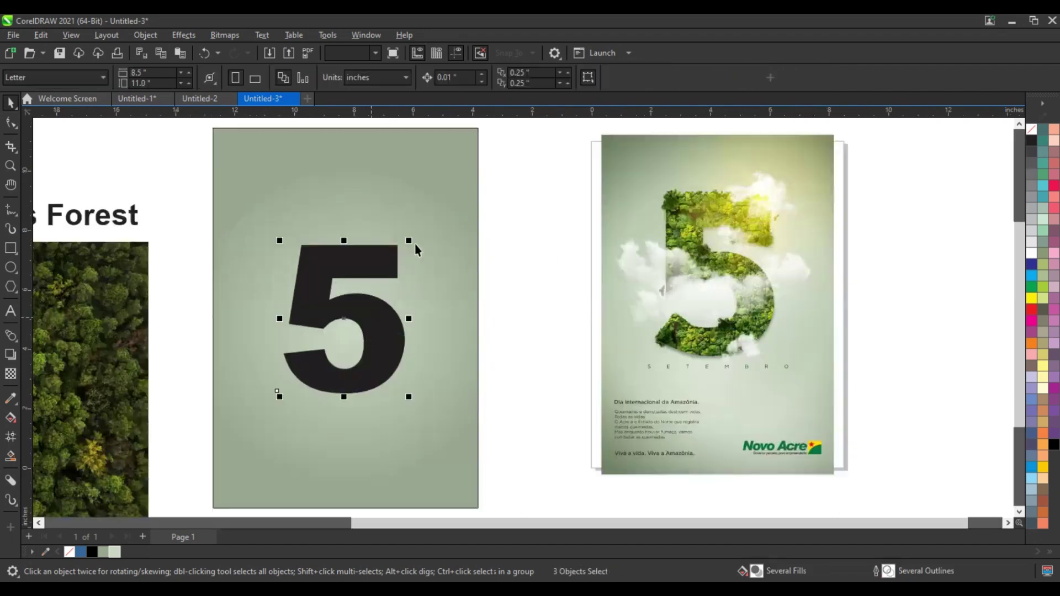
{"action": "left_click_drag", "start_coordinate": [414, 243], "coordinate": [457, 194]}
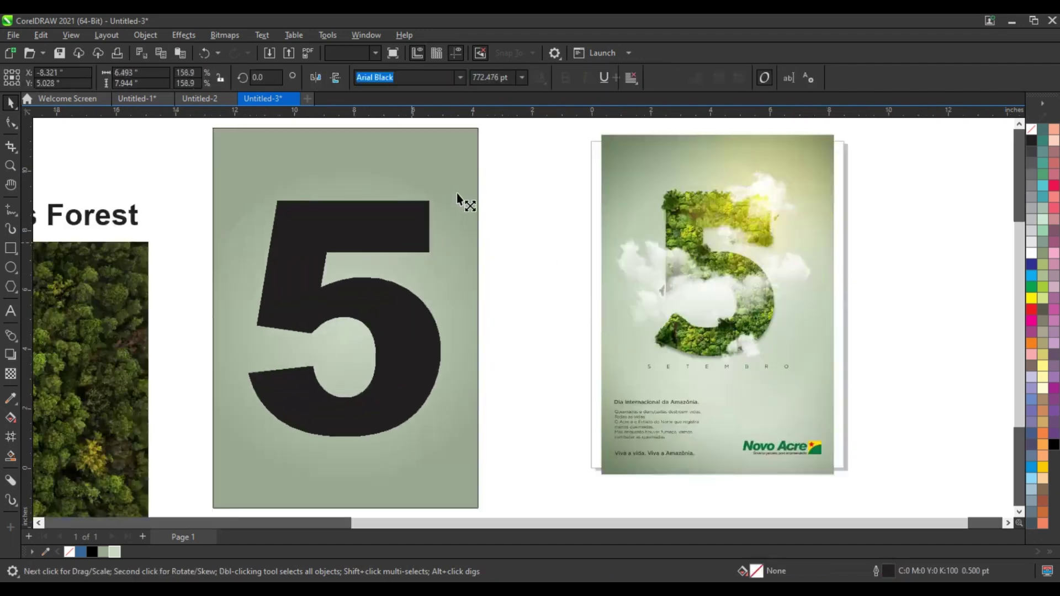
{"action": "key", "text": "ctrl+q"}
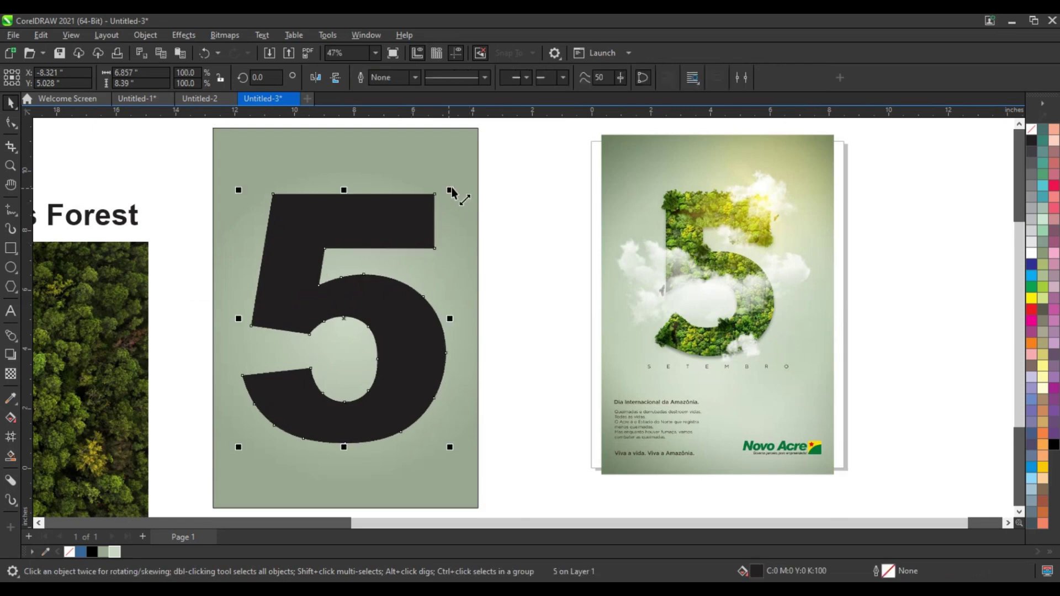
Remove the 5's black fill so it becomes a slightly smaller hollow outline
{"action": "left_click_drag", "start_coordinate": [447, 190], "coordinate": [446, 194]}
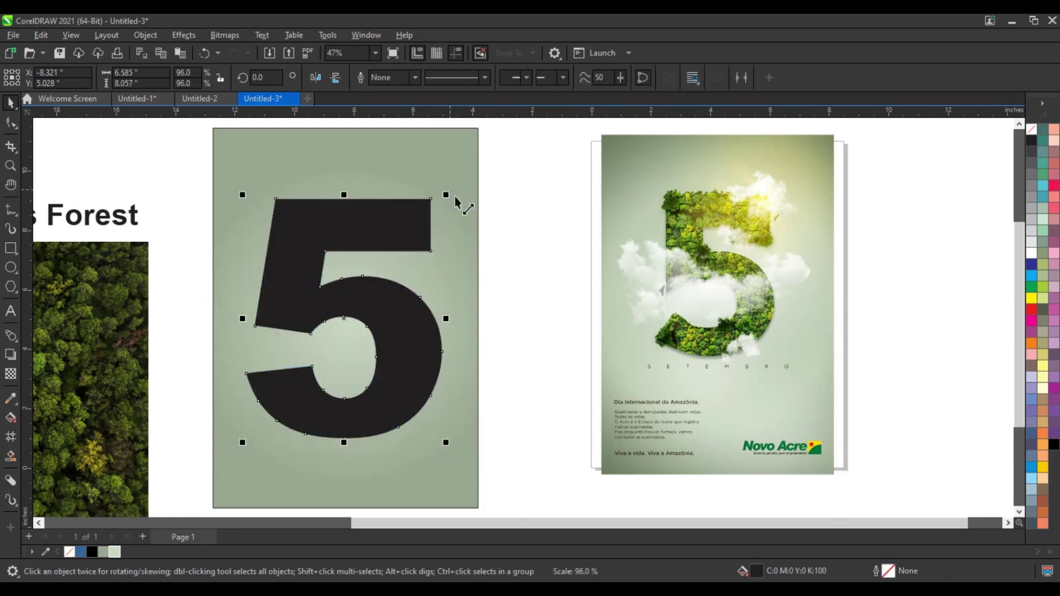
{"action": "left_click", "coordinate": [1031, 130]}
{"action": "right_click", "coordinate": [1031, 130]}
{"action": "left_click", "coordinate": [963, 147]}
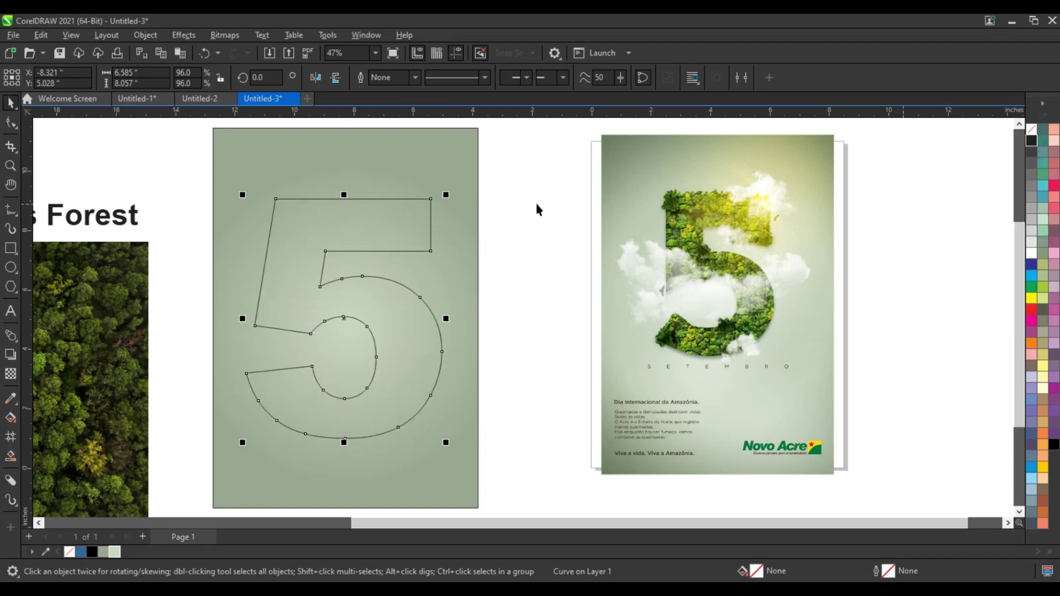
{"action": "left_click", "coordinate": [525, 213]}
{"action": "left_click", "coordinate": [430, 222]}
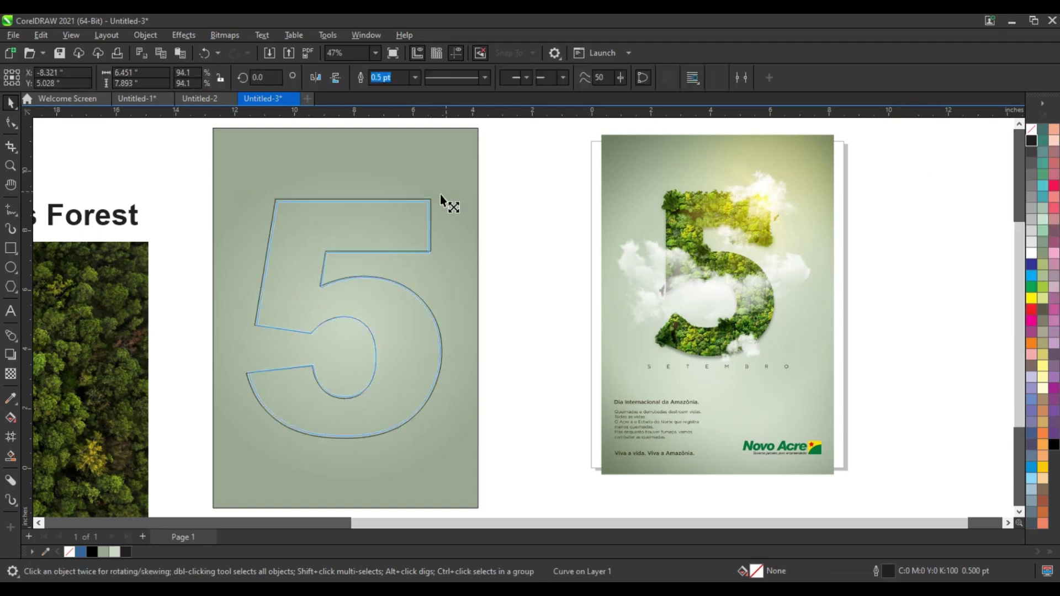
{"action": "left_click_drag", "start_coordinate": [439, 194], "coordinate": [456, 187]}
Give the 5 a 4.0 pt white outline and move the forest photo toward the page
{"action": "left_click", "coordinate": [415, 77]}
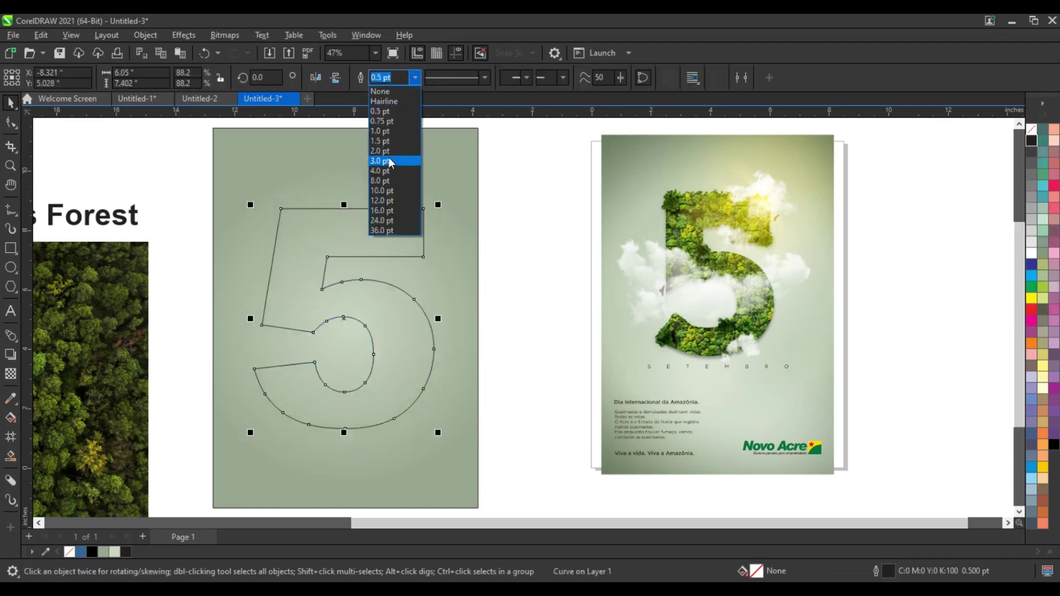
{"action": "left_click", "coordinate": [388, 171]}
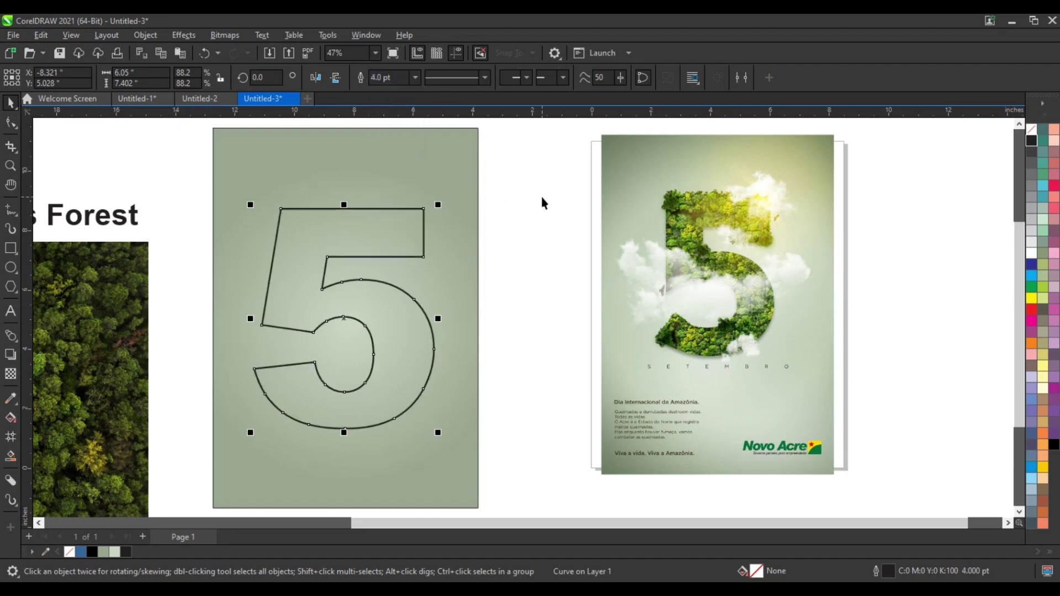
{"action": "right_click", "coordinate": [1033, 257]}
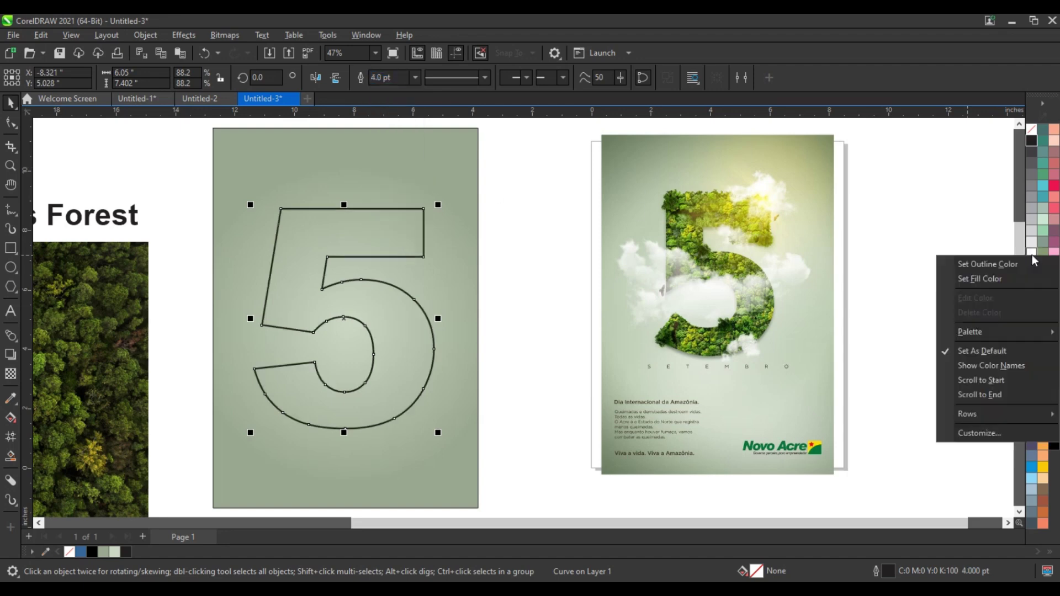
{"action": "left_click", "coordinate": [1017, 262]}
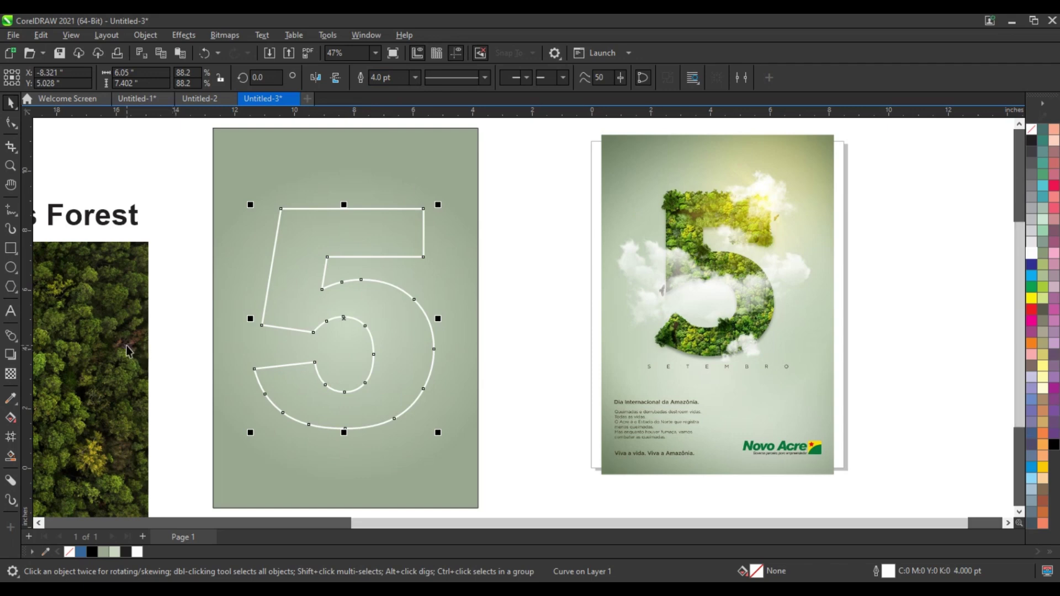
{"action": "left_click_drag", "start_coordinate": [126, 346], "coordinate": [266, 336]}
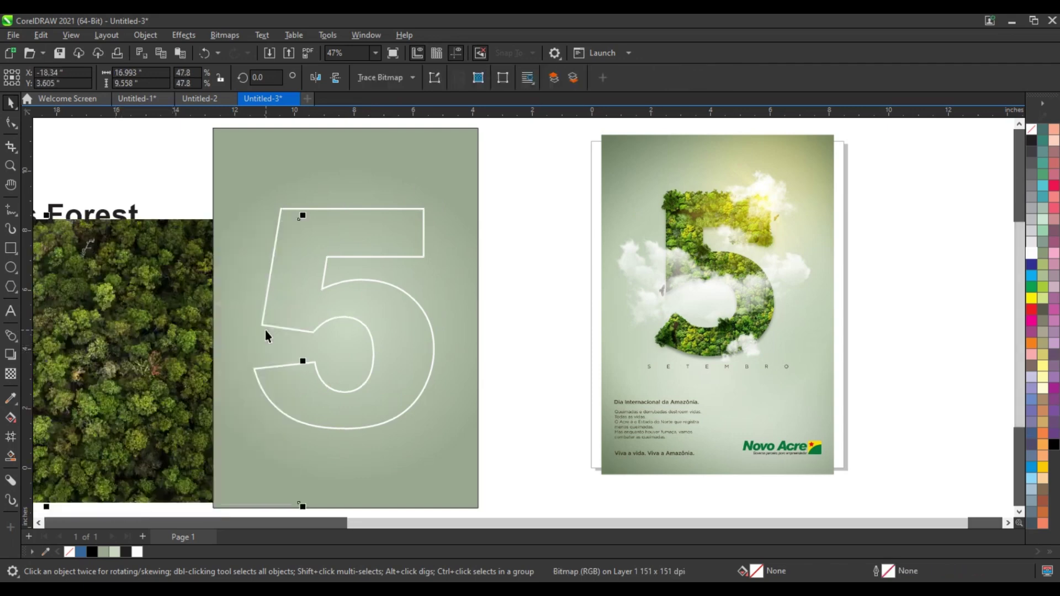
Bring the forest photo to front over the green page and scale it to 16.457 × 9.257 in
{"action": "key", "text": "shift+Page_Up"}
{"action": "mouse_move", "coordinate": [247, 329]}
{"action": "left_mouse_down"}
{"action": "mouse_move", "coordinate": [367, 310]}
{"action": "mouse_move", "coordinate": [413, 316]}
{"action": "left_mouse_up"}
{"action": "mouse_move", "coordinate": [505, 362]}
{"action": "left_mouse_down"}
{"action": "mouse_move", "coordinate": [503, 344]}
{"action": "mouse_move", "coordinate": [494, 356]}
{"action": "mouse_move", "coordinate": [507, 360]}
{"action": "left_mouse_up"}
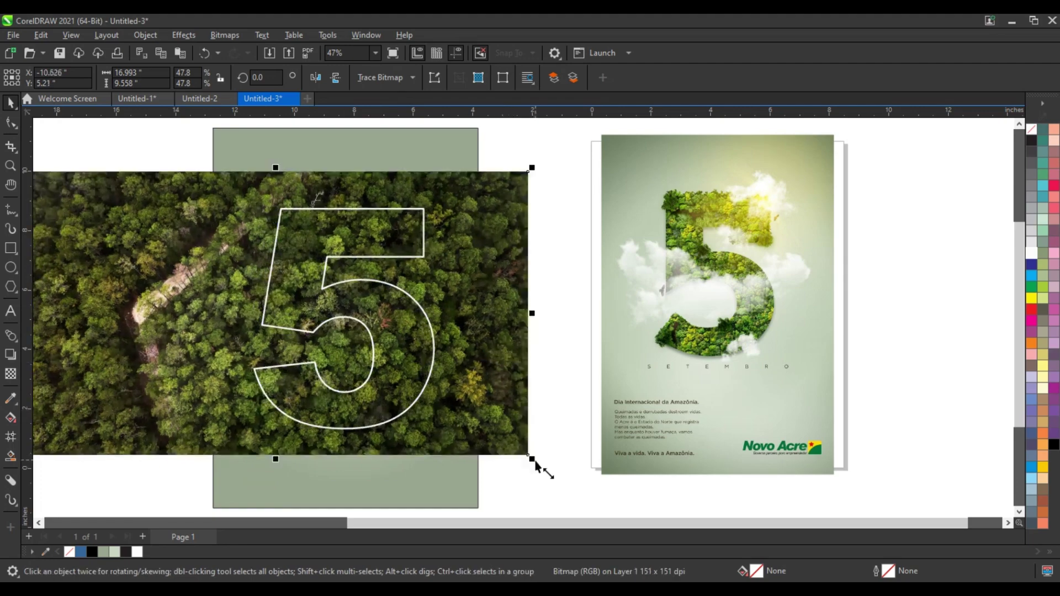
{"action": "left_click_drag", "start_coordinate": [535, 463], "coordinate": [523, 453]}
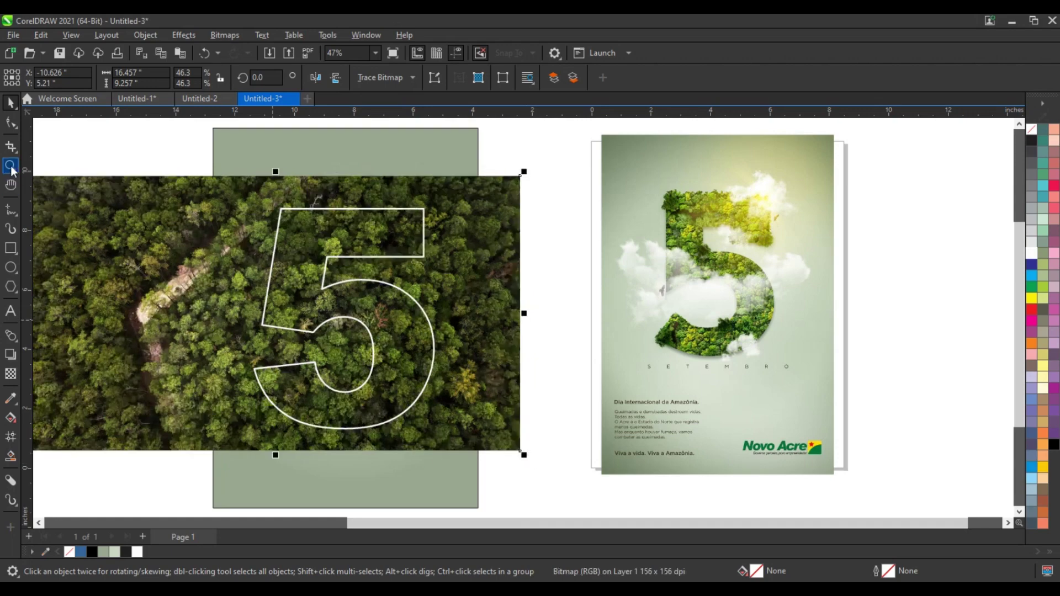
Nudge the white 5 outline slightly to the right over the trees
{"action": "left_click", "coordinate": [10, 165]}
{"action": "mouse_move", "coordinate": [232, 192]}
{"action": "left_mouse_down"}
{"action": "mouse_move", "coordinate": [641, 448]}
{"action": "mouse_move", "coordinate": [622, 444]}
{"action": "left_mouse_up"}
{"action": "left_click", "coordinate": [15, 109]}
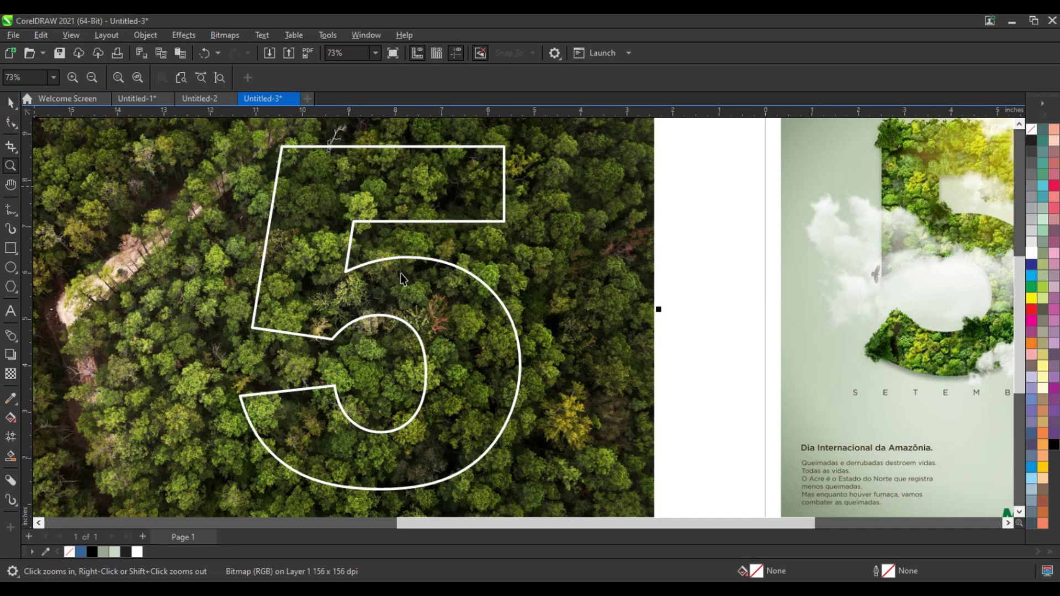
{"action": "key", "text": "space"}
{"action": "left_click", "coordinate": [446, 292]}
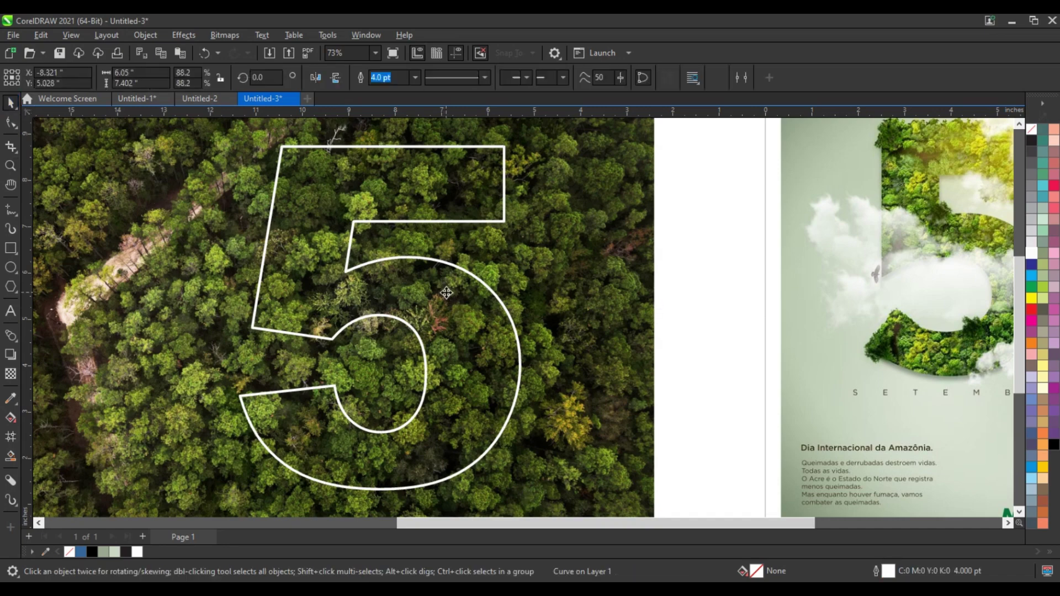
{"action": "left_click_drag", "start_coordinate": [448, 294], "coordinate": [449, 293]}
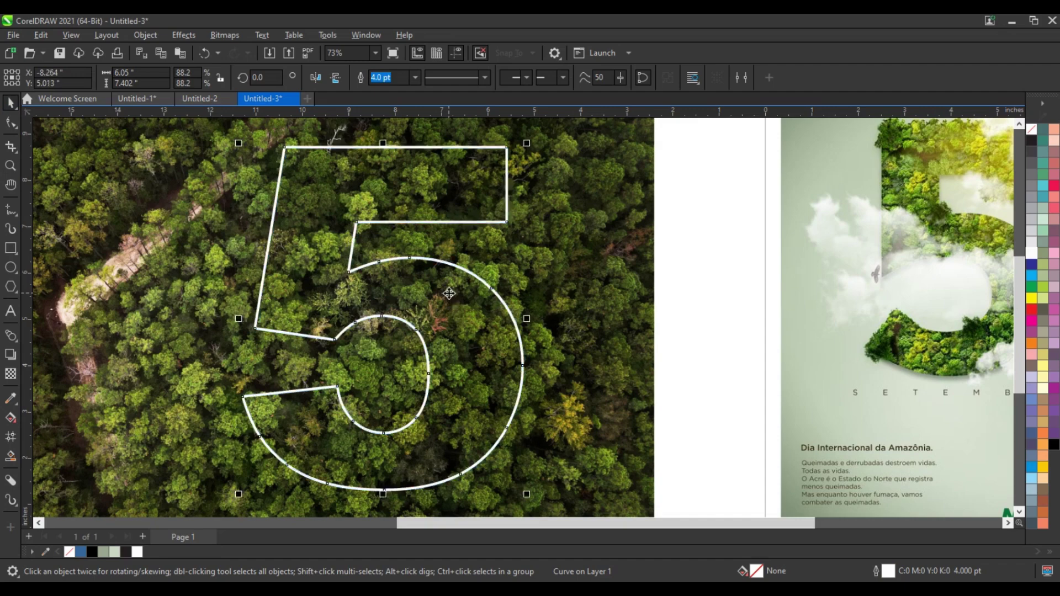
Trace freehand shapes around the treetops at the 5's lower-left corner
{"action": "left_click", "coordinate": [693, 330]}
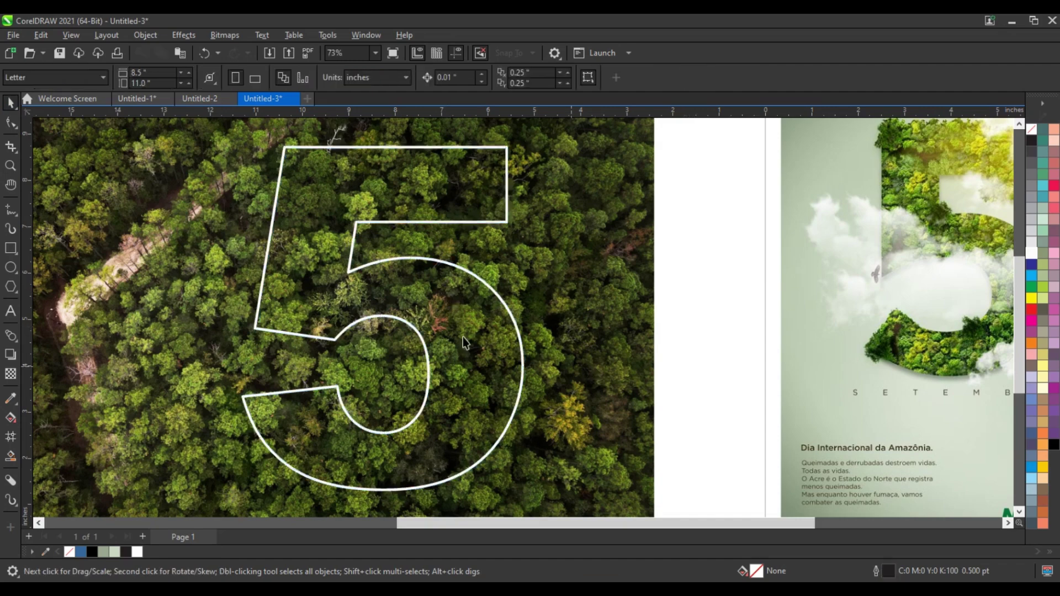
{"action": "left_click", "coordinate": [11, 165]}
{"action": "left_click_drag", "start_coordinate": [182, 252], "coordinate": [485, 397]}
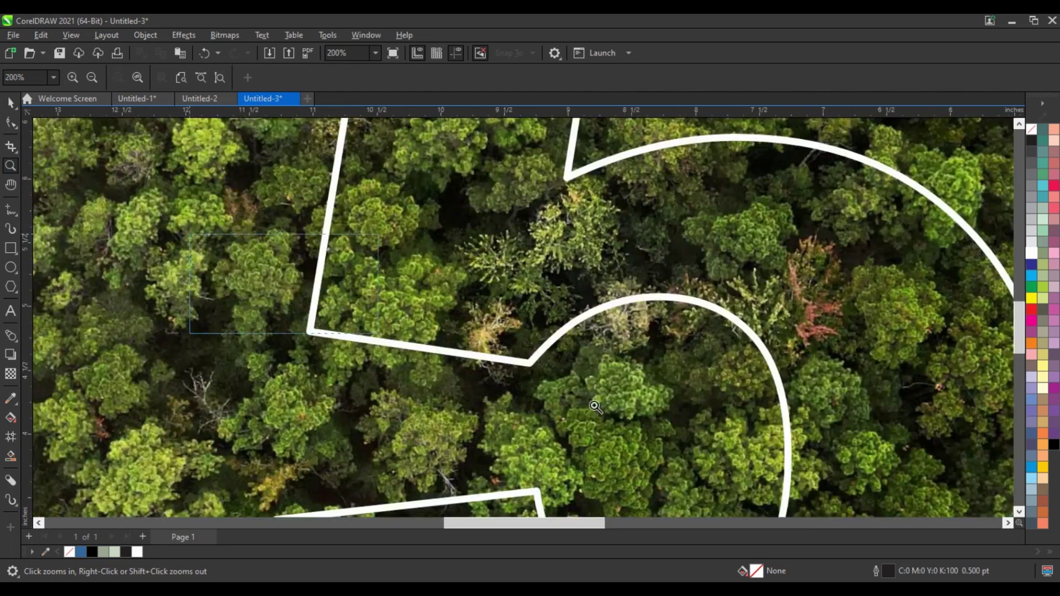
{"action": "left_click", "coordinate": [473, 338]}
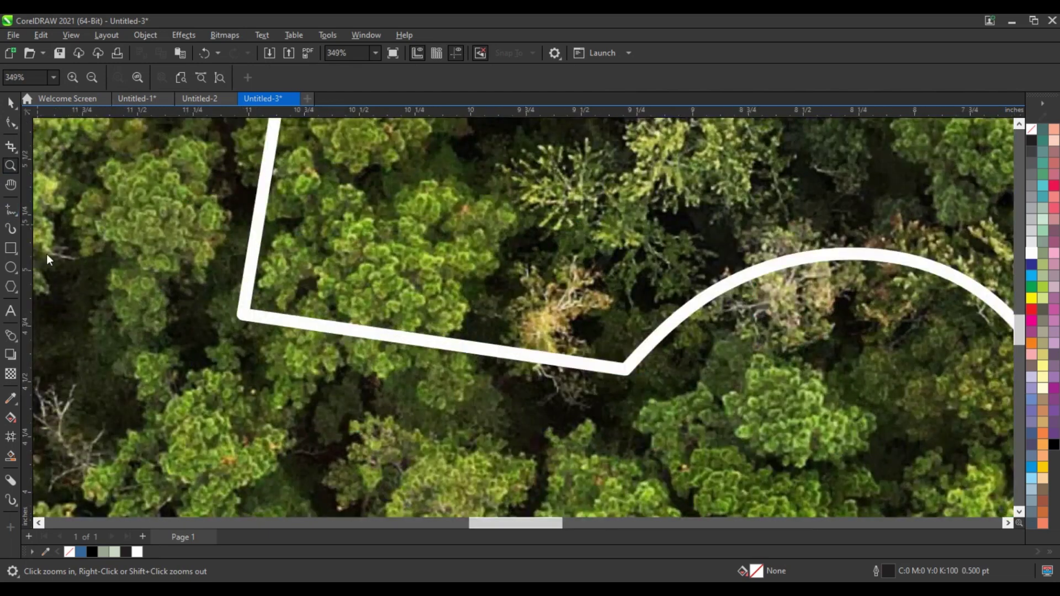
{"action": "key", "text": "F5"}
{"action": "mouse_move", "coordinate": [253, 315]}
{"action": "left_mouse_down"}
{"action": "mouse_move", "coordinate": [269, 376]}
{"action": "mouse_move", "coordinate": [300, 410]}
{"action": "mouse_move", "coordinate": [346, 365]}
{"action": "mouse_move", "coordinate": [422, 366]}
{"action": "left_mouse_up"}
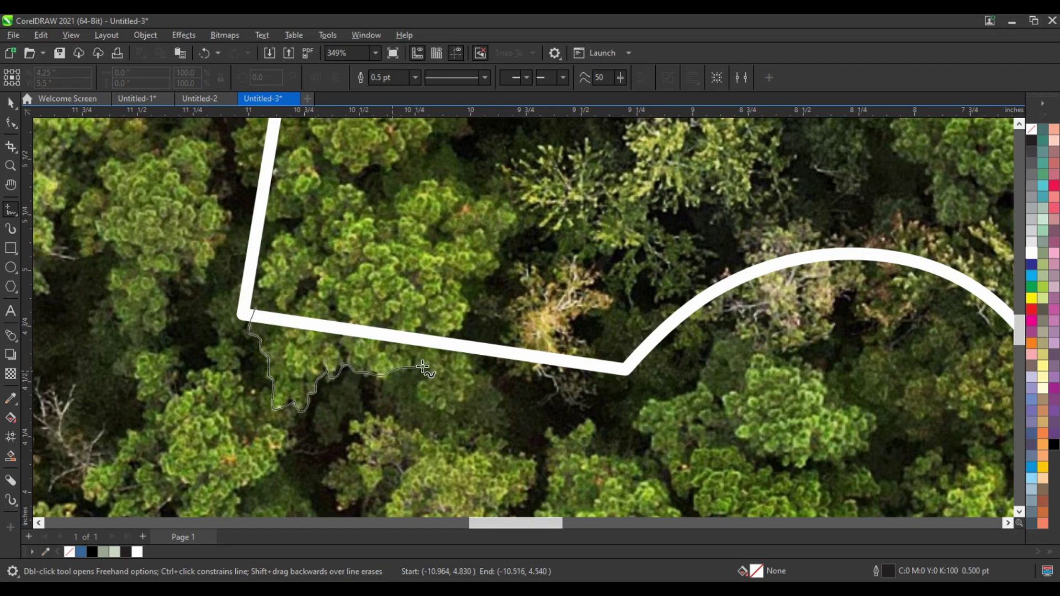
{"action": "mouse_move", "coordinate": [433, 405]}
{"action": "left_mouse_down"}
{"action": "mouse_move", "coordinate": [449, 411]}
{"action": "mouse_move", "coordinate": [470, 381]}
{"action": "mouse_move", "coordinate": [478, 328]}
{"action": "mouse_move", "coordinate": [394, 305]}
{"action": "mouse_move", "coordinate": [278, 303]}
{"action": "mouse_move", "coordinate": [256, 308]}
{"action": "mouse_move", "coordinate": [236, 333]}
{"action": "mouse_move", "coordinate": [218, 313]}
{"action": "mouse_move", "coordinate": [251, 281]}
{"action": "mouse_move", "coordinate": [277, 288]}
{"action": "mouse_move", "coordinate": [281, 314]}
{"action": "left_mouse_up"}
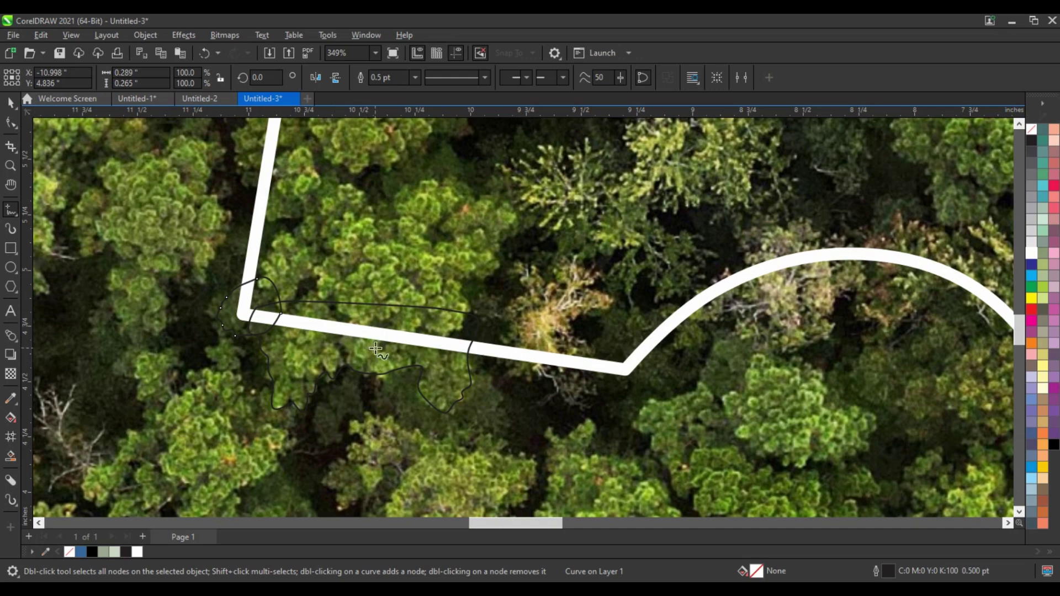
{"action": "scroll", "coordinate": [375, 349], "scroll_direction": "down", "scroll_amount": 2}
{"action": "scroll", "coordinate": [375, 349], "scroll_direction": "down", "scroll_amount": 2}
{"action": "scroll", "coordinate": [376, 348], "scroll_direction": "down", "scroll_amount": 1}
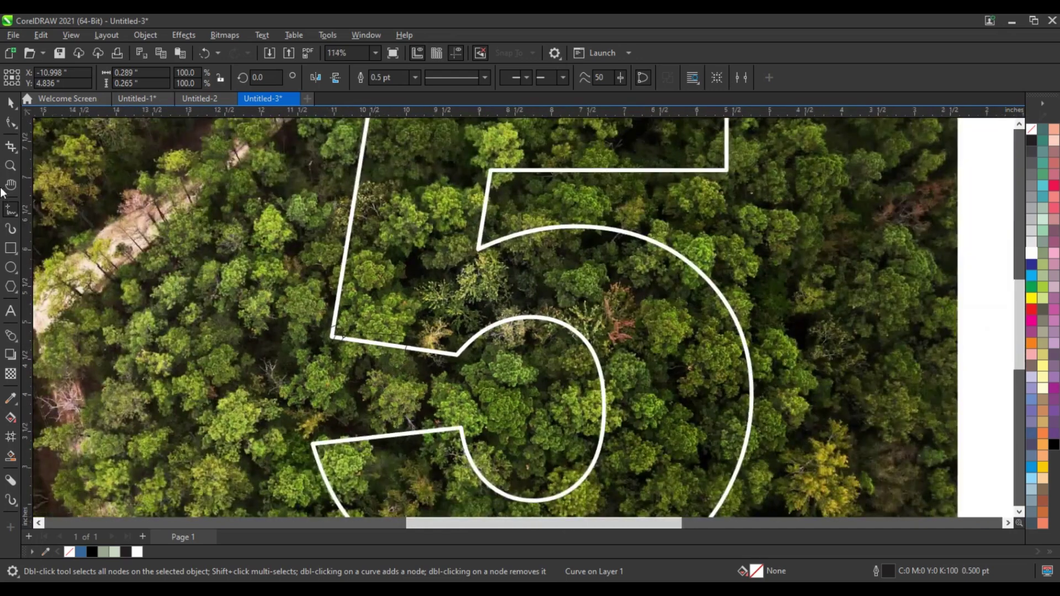
Trace another freehand shape around treetops along the 5's left edge
{"action": "left_click", "coordinate": [8, 170]}
{"action": "scroll", "coordinate": [331, 264], "scroll_direction": "up", "scroll_amount": 5}
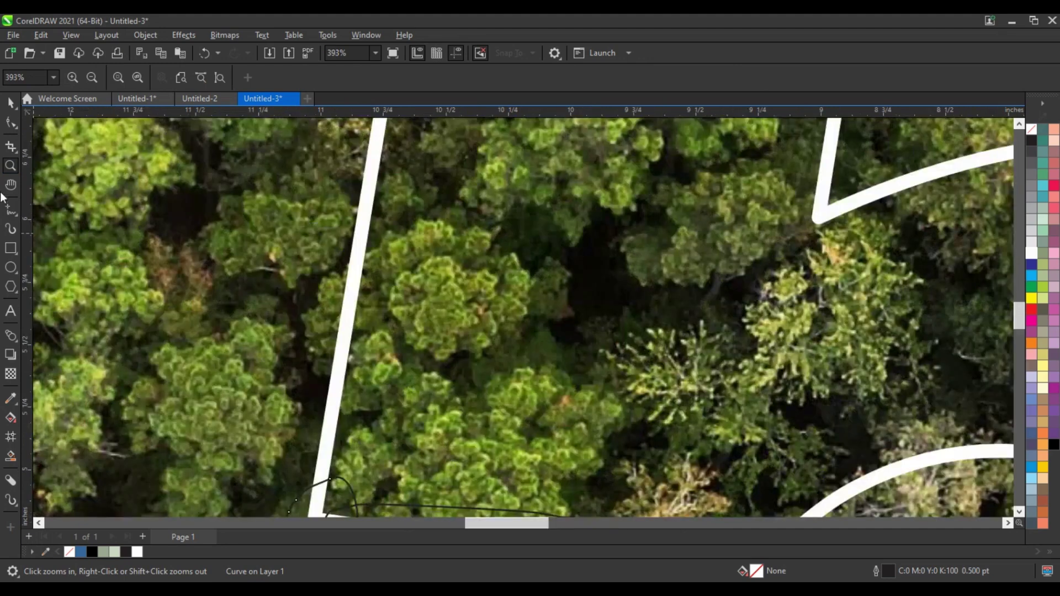
{"action": "key", "text": "F5"}
{"action": "mouse_move", "coordinate": [348, 271]}
{"action": "left_mouse_down"}
{"action": "mouse_move", "coordinate": [311, 326]}
{"action": "mouse_move", "coordinate": [389, 311]}
{"action": "mouse_move", "coordinate": [362, 259]}
{"action": "left_mouse_up"}
{"action": "scroll", "coordinate": [398, 333], "scroll_direction": "down", "scroll_amount": 2}
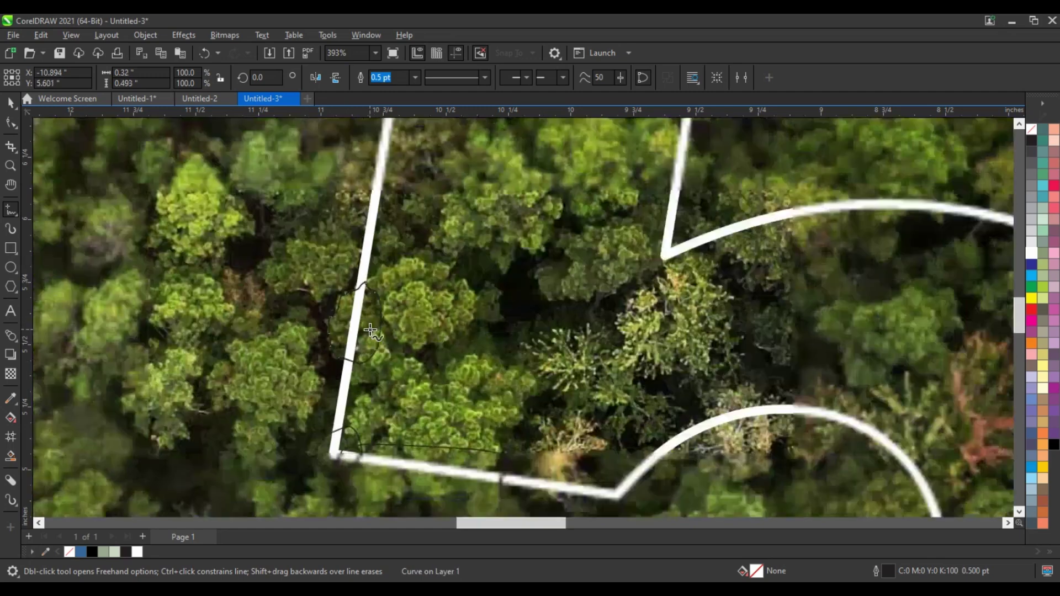
{"action": "scroll", "coordinate": [399, 333], "scroll_direction": "down", "scroll_amount": 2}
{"action": "scroll", "coordinate": [399, 333], "scroll_direction": "down", "scroll_amount": 1}
{"action": "scroll", "coordinate": [399, 333], "scroll_direction": "down", "scroll_amount": 3}
{"action": "key", "text": "F10"}
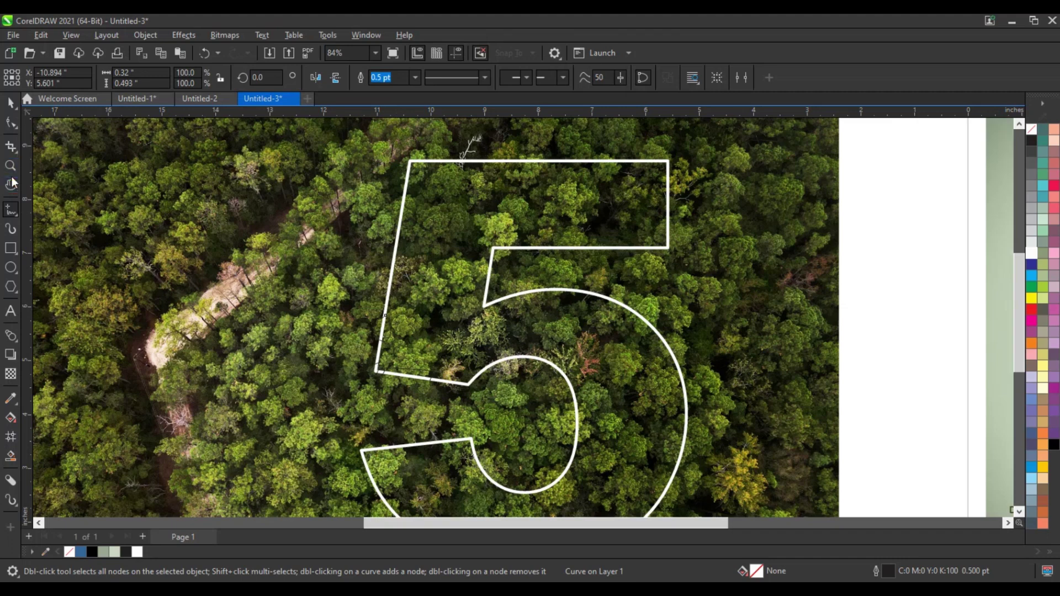
Trace a closed freehand shape around the treetops at the 5's top-left corner
{"action": "left_click", "coordinate": [10, 165]}
{"action": "left_click_drag", "start_coordinate": [378, 155], "coordinate": [499, 218]}
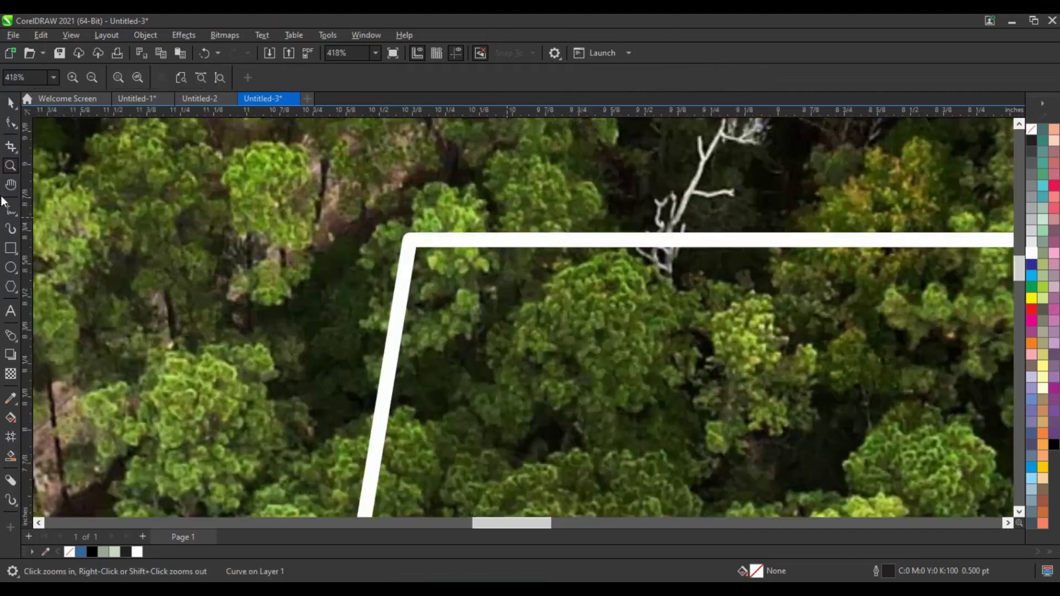
{"action": "left_click", "coordinate": [12, 213]}
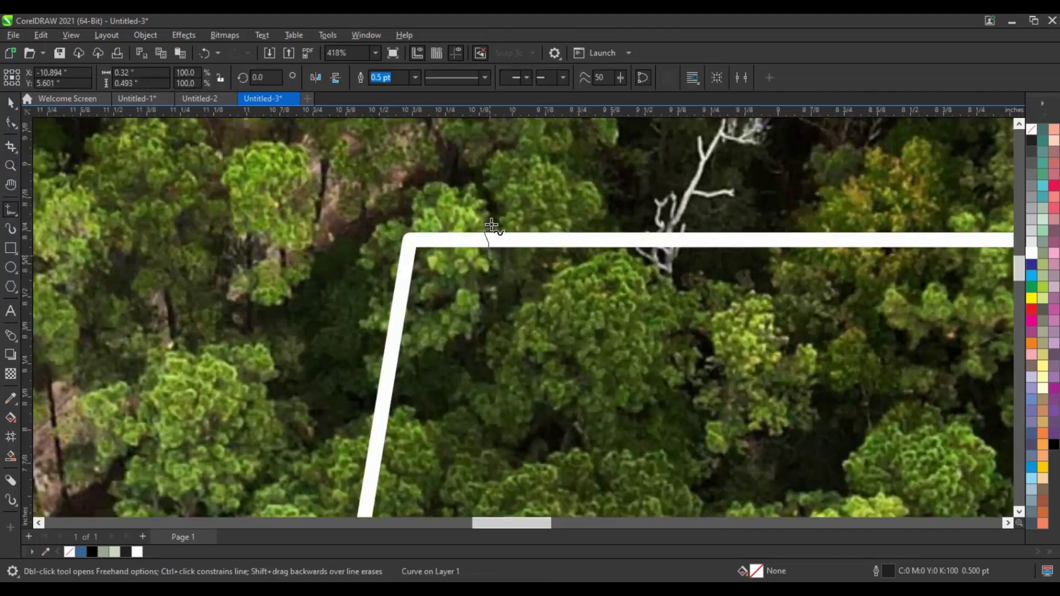
{"action": "mouse_move", "coordinate": [492, 227]}
{"action": "left_mouse_down"}
{"action": "mouse_move", "coordinate": [423, 190]}
{"action": "mouse_move", "coordinate": [412, 219]}
{"action": "mouse_move", "coordinate": [367, 262]}
{"action": "mouse_move", "coordinate": [368, 367]}
{"action": "left_mouse_up"}
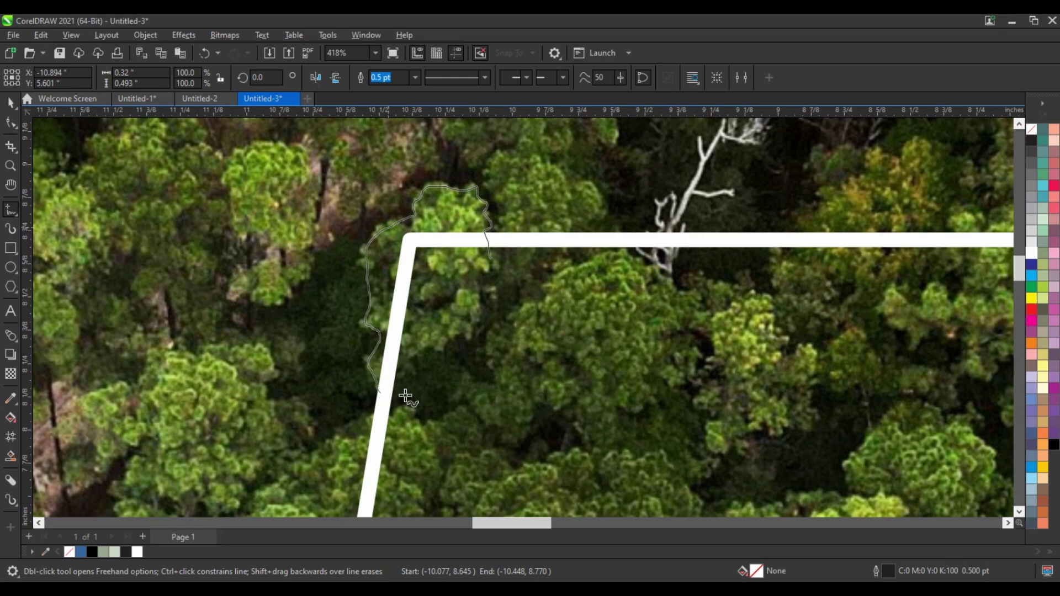
{"action": "mouse_move", "coordinate": [406, 396]}
{"action": "left_mouse_down"}
{"action": "mouse_move", "coordinate": [491, 290]}
{"action": "mouse_move", "coordinate": [491, 258]}
{"action": "left_mouse_up"}
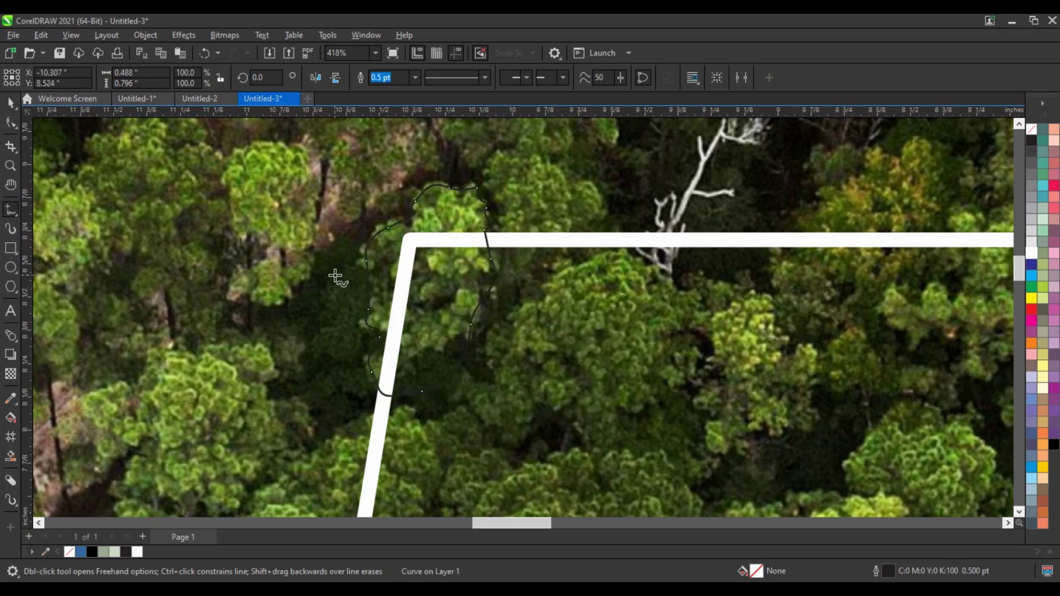
{"action": "scroll", "coordinate": [335, 276], "scroll_direction": "down", "scroll_amount": 1}
{"action": "scroll", "coordinate": [335, 276], "scroll_direction": "down", "scroll_amount": 2}
{"action": "scroll", "coordinate": [335, 276], "scroll_direction": "down", "scroll_amount": 1}
{"action": "scroll", "coordinate": [335, 276], "scroll_direction": "down", "scroll_amount": 1}
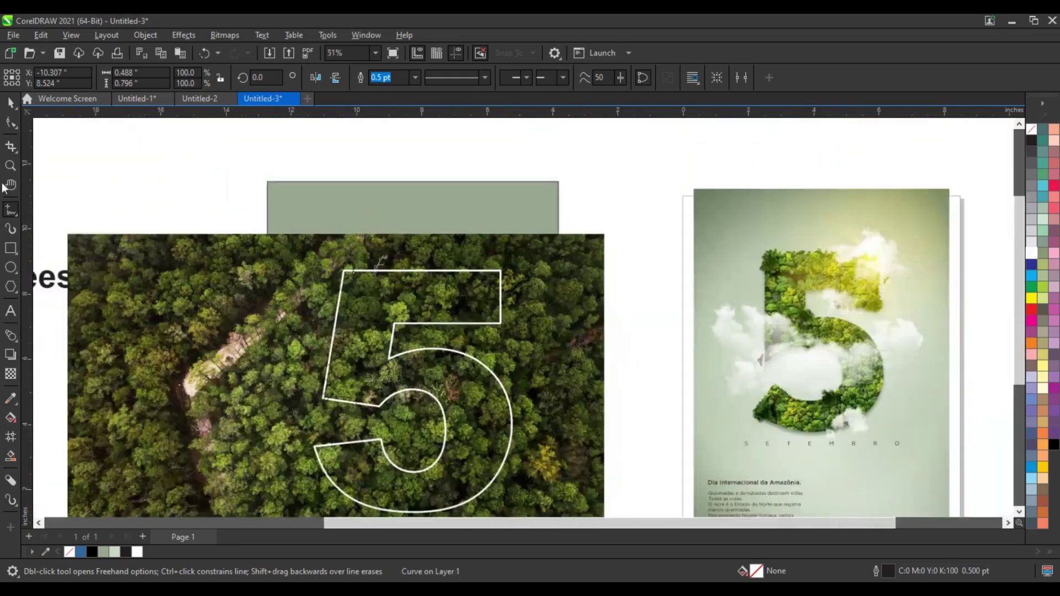
Weld the traced treetop shapes into the 5, giving it a leafy left edge
{"action": "left_click", "coordinate": [10, 166]}
{"action": "scroll", "coordinate": [364, 291], "scroll_direction": "down", "scroll_amount": 1}
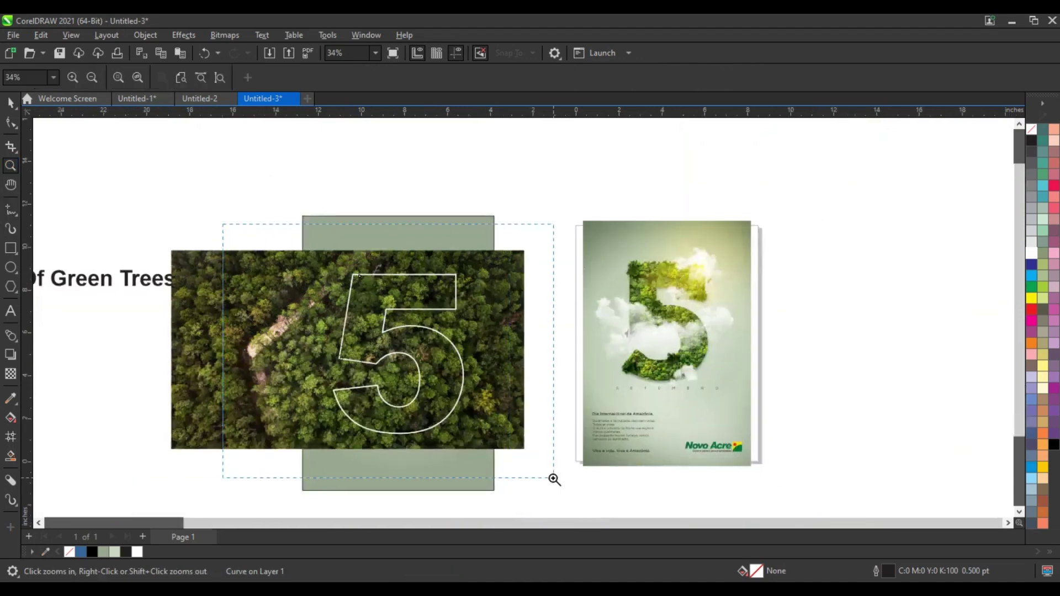
{"action": "left_click_drag", "start_coordinate": [225, 224], "coordinate": [554, 480]}
{"action": "left_click", "coordinate": [11, 103]}
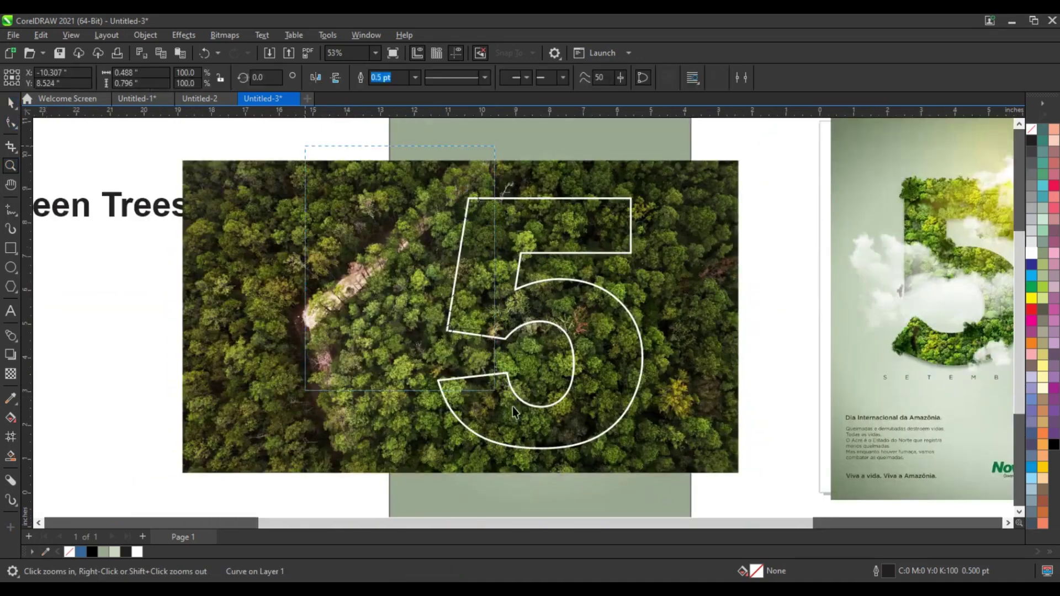
{"action": "left_click_drag", "start_coordinate": [575, 445], "coordinate": [581, 446]}
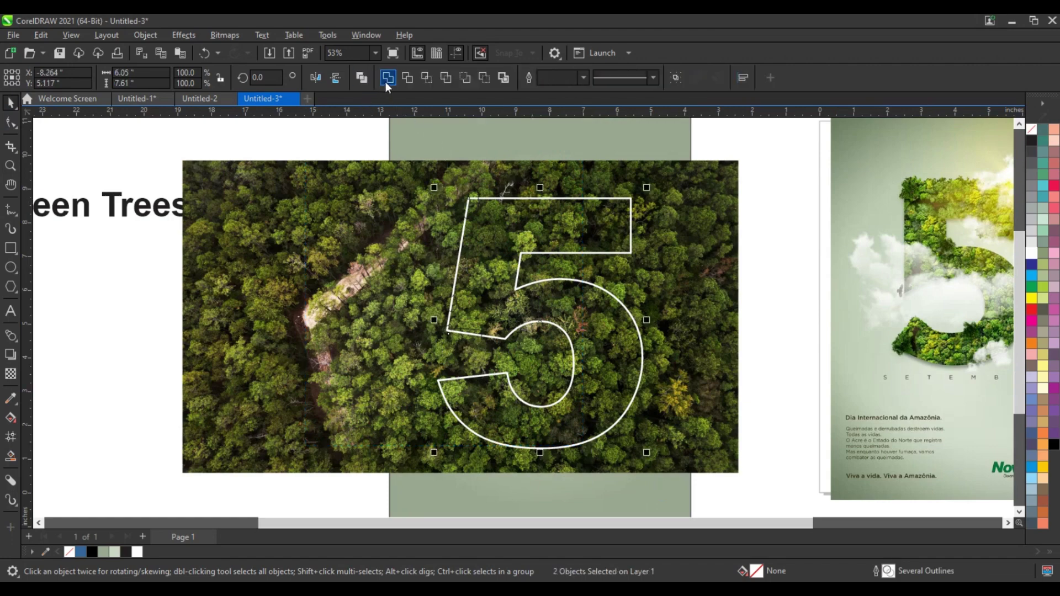
{"action": "left_click", "coordinate": [386, 80]}
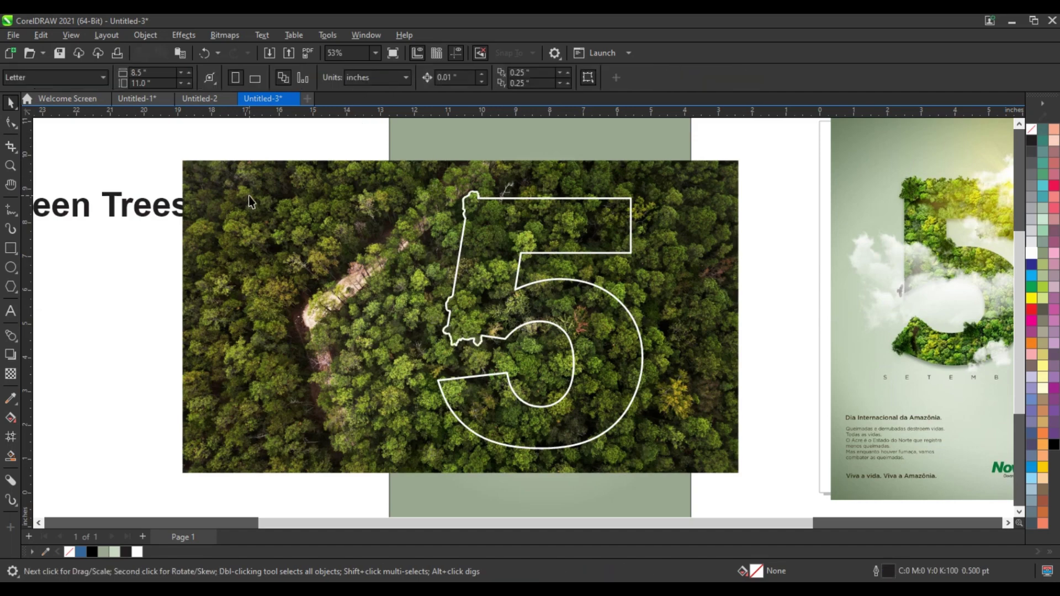
Trace a closed leafy treetop shape over the 5's inner curve
{"action": "left_click", "coordinate": [10, 166]}
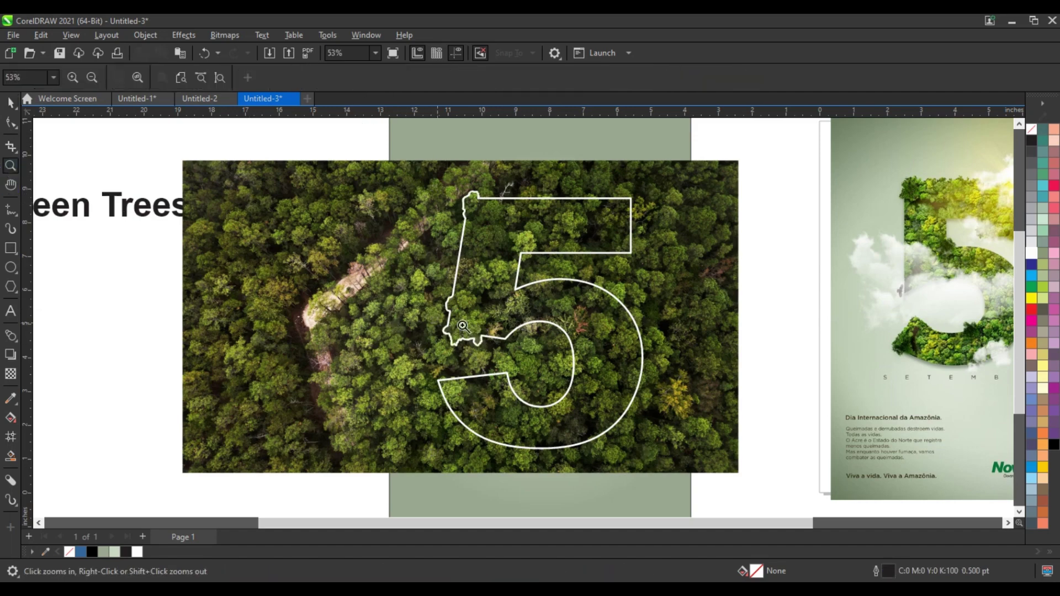
{"action": "left_click_drag", "start_coordinate": [477, 280], "coordinate": [703, 431]}
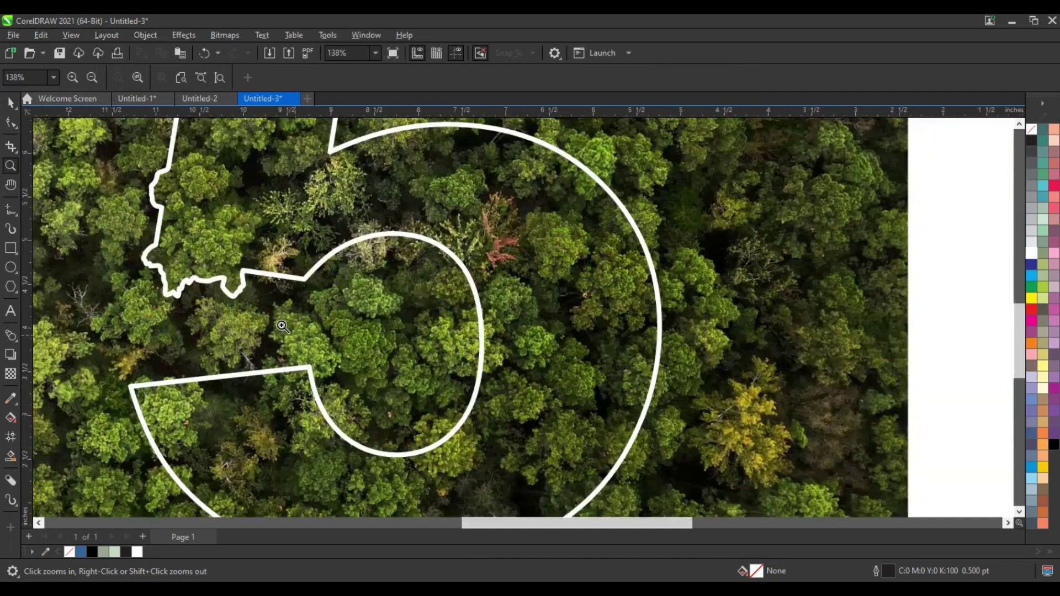
{"action": "left_click_drag", "start_coordinate": [280, 324], "coordinate": [594, 499]}
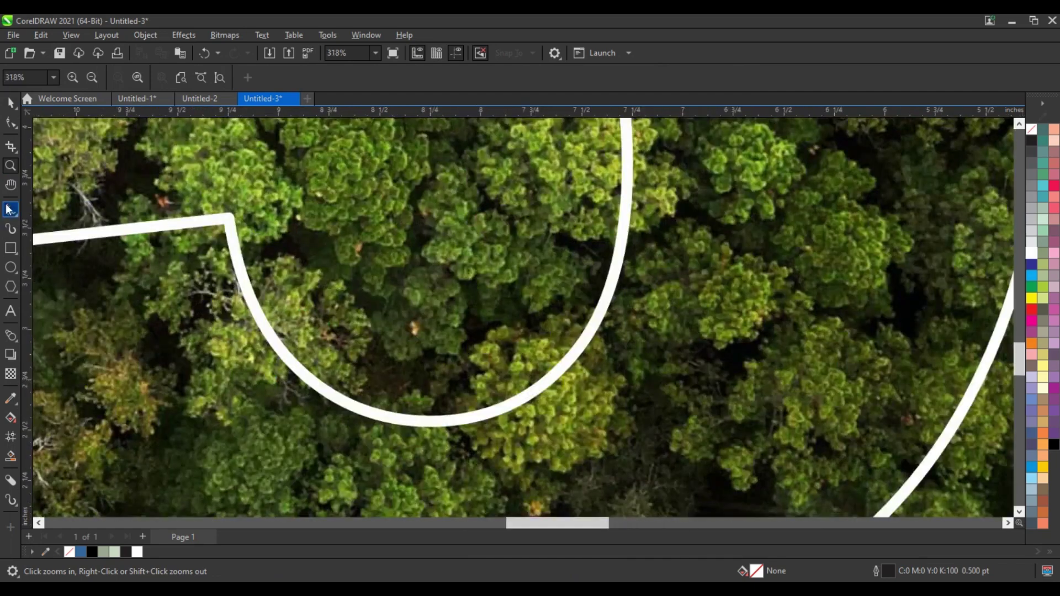
{"action": "left_click", "coordinate": [10, 208]}
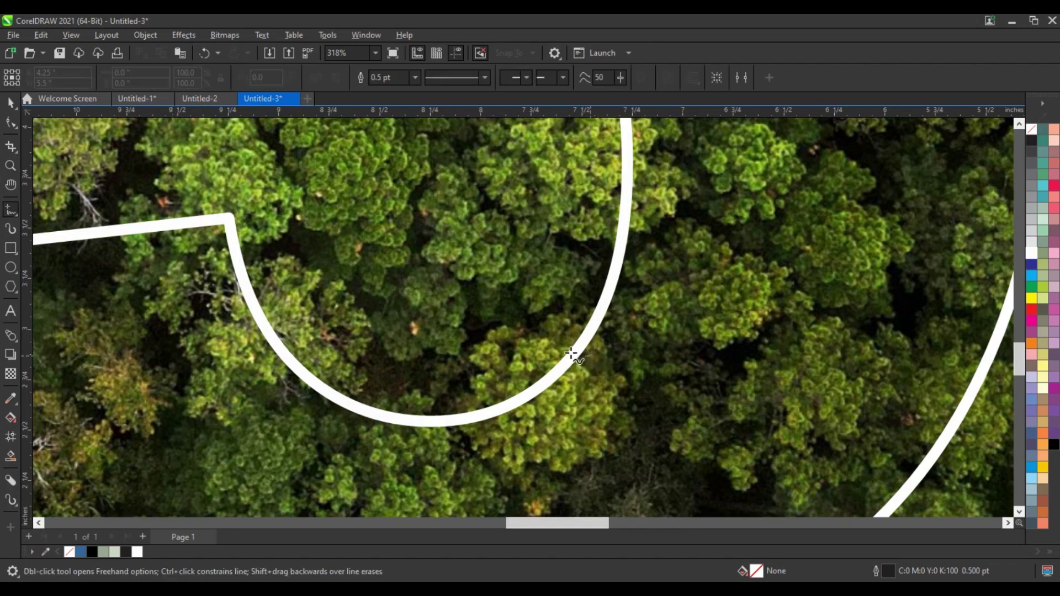
{"action": "mouse_move", "coordinate": [552, 347]}
{"action": "left_mouse_down"}
{"action": "mouse_move", "coordinate": [517, 332]}
{"action": "mouse_move", "coordinate": [482, 392]}
{"action": "left_mouse_up"}
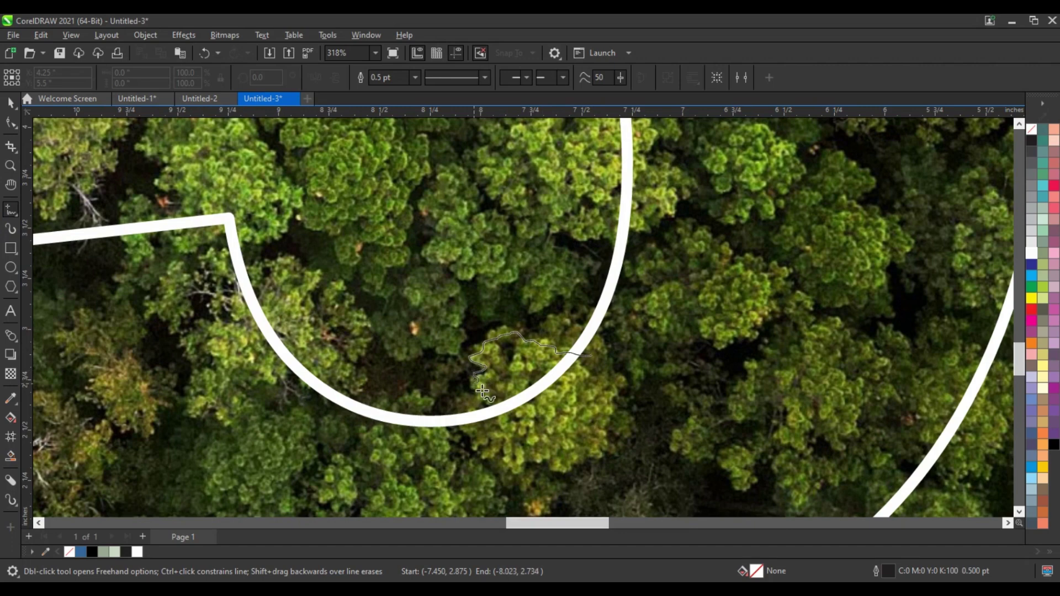
{"action": "left_click_drag", "start_coordinate": [482, 392], "coordinate": [592, 356]}
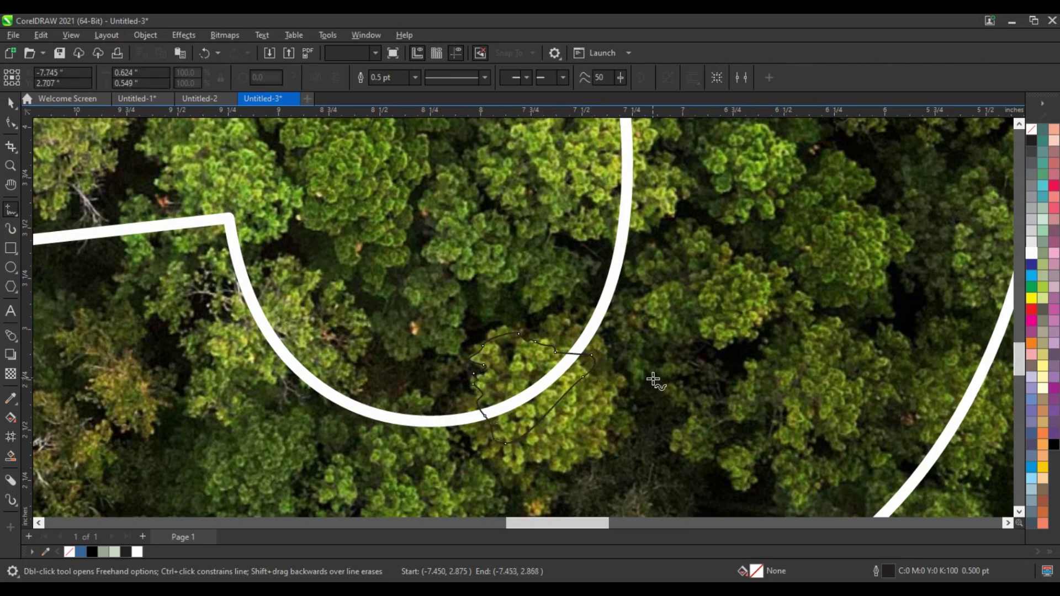
Weld the leafy shape into the 5 and set its outline to 1.5 pt
{"action": "key", "text": "space"}
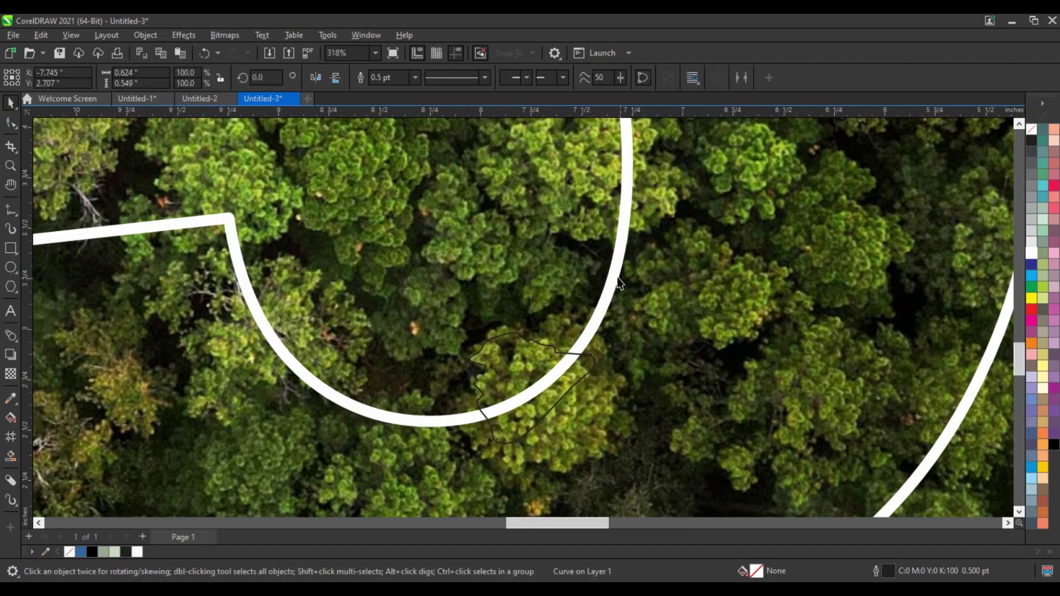
{"action": "left_click", "coordinate": [618, 279], "text": "shift"}
{"action": "left_click", "coordinate": [387, 77]}
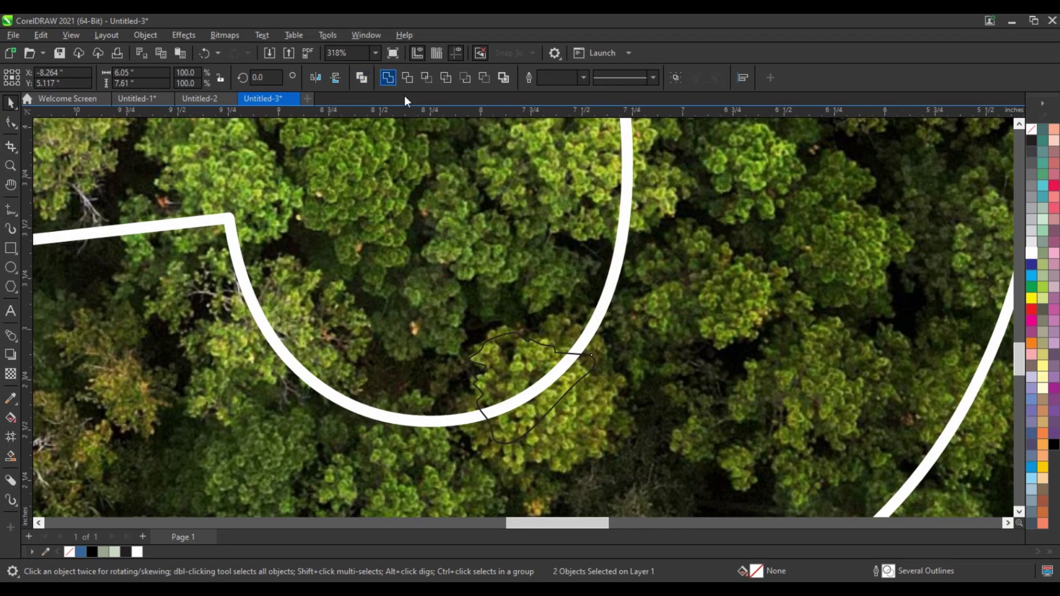
{"action": "left_click", "coordinate": [414, 78]}
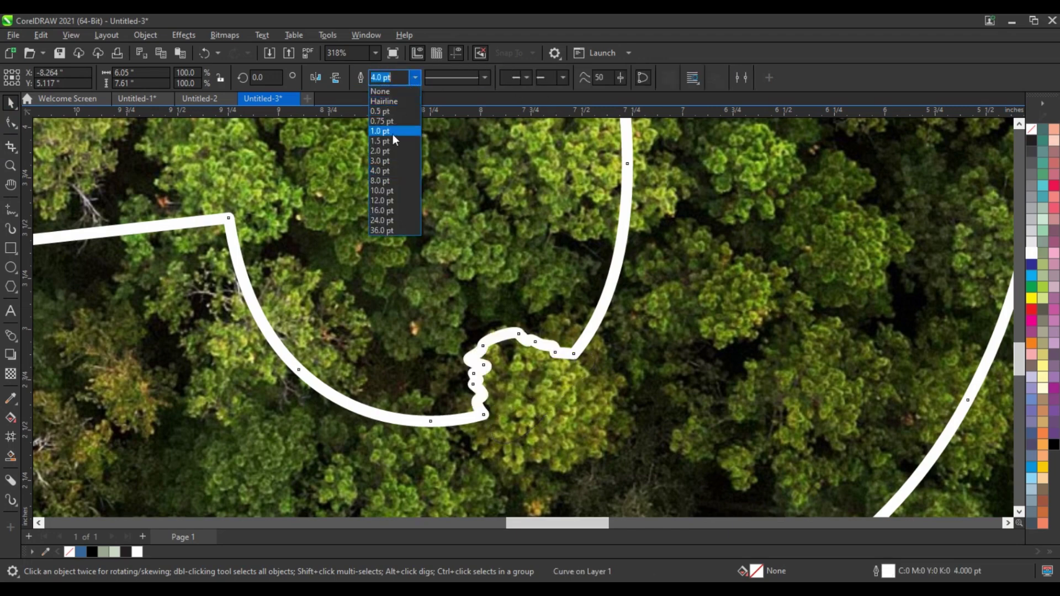
{"action": "left_click", "coordinate": [393, 141]}
{"action": "scroll", "coordinate": [550, 296], "scroll_direction": "down", "scroll_amount": 5}
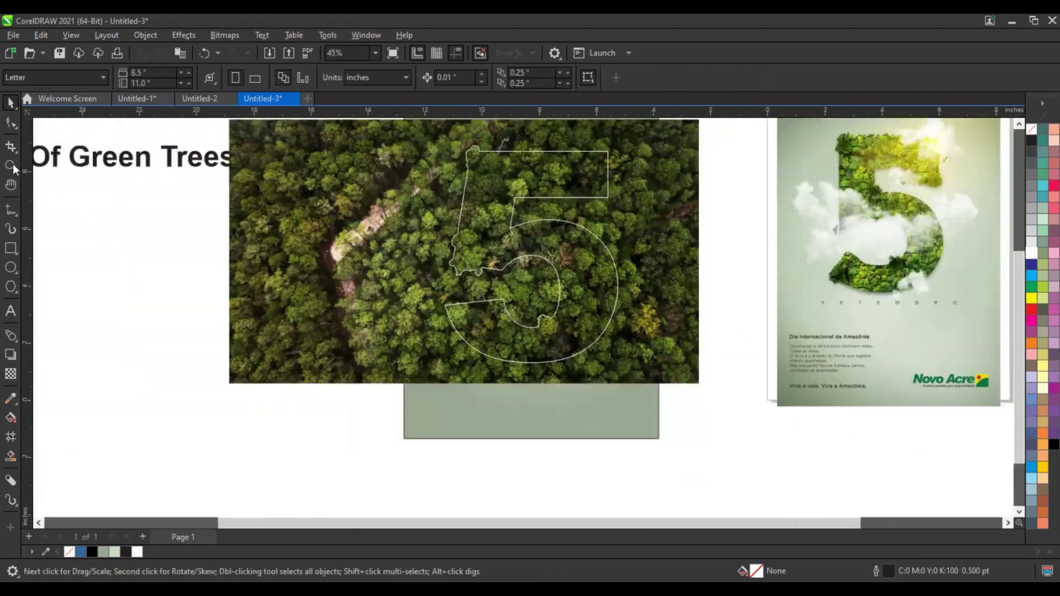
Trace a leafy bump at the top bar's right corner and weld it into the 5
{"action": "left_click", "coordinate": [10, 165]}
{"action": "left_click_drag", "start_coordinate": [448, 151], "coordinate": [677, 245]}
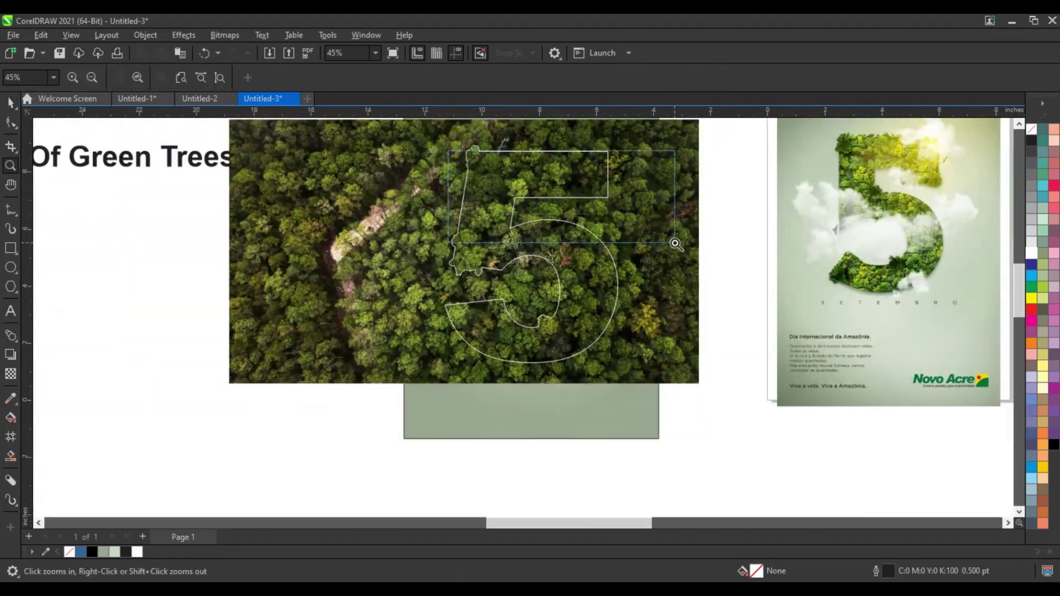
{"action": "left_click_drag", "start_coordinate": [294, 230], "coordinate": [868, 412]}
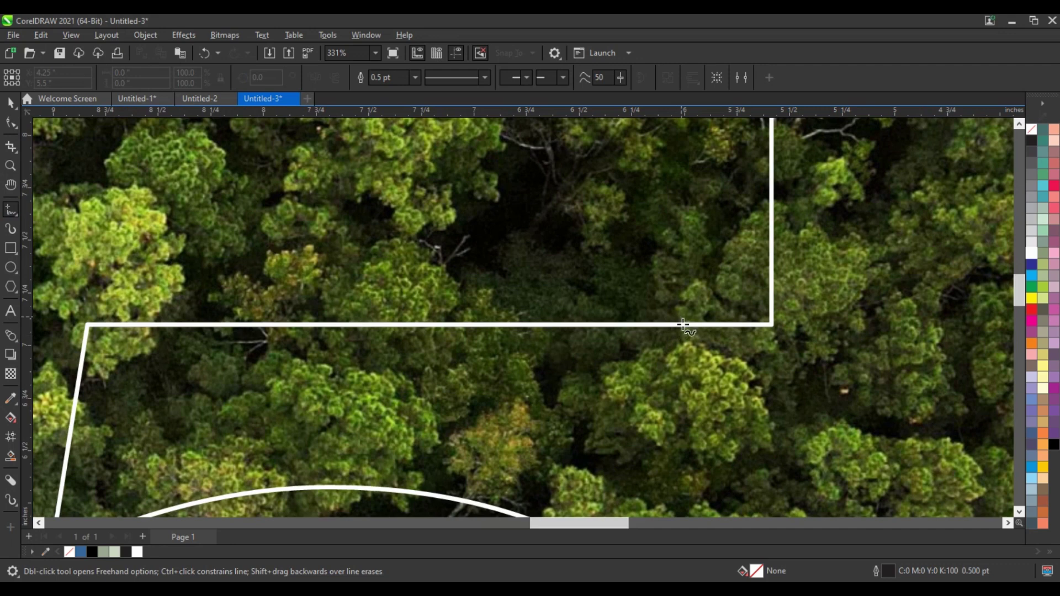
{"action": "left_click_drag", "start_coordinate": [734, 350], "coordinate": [759, 353]}
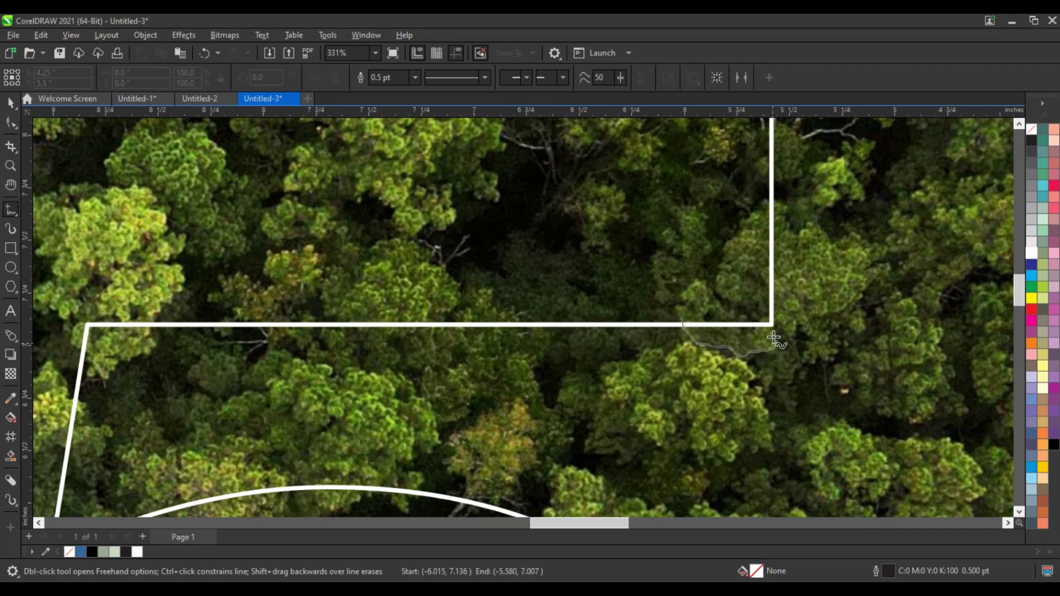
{"action": "left_click_drag", "start_coordinate": [803, 311], "coordinate": [808, 295]}
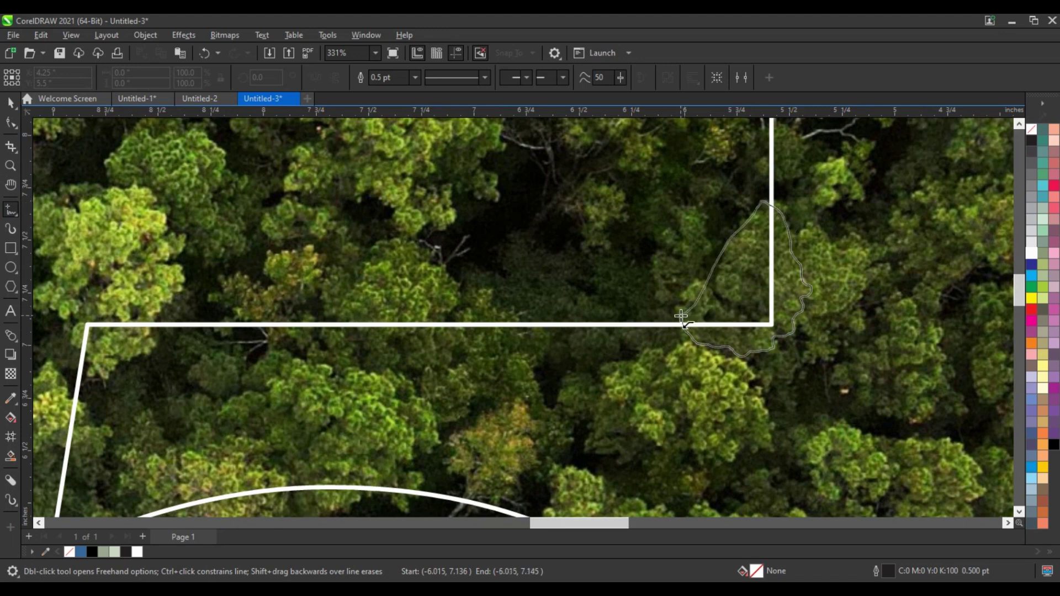
{"action": "left_click_drag", "start_coordinate": [762, 202], "coordinate": [683, 316]}
{"action": "left_click", "coordinate": [10, 126]}
{"action": "left_click", "coordinate": [10, 103]}
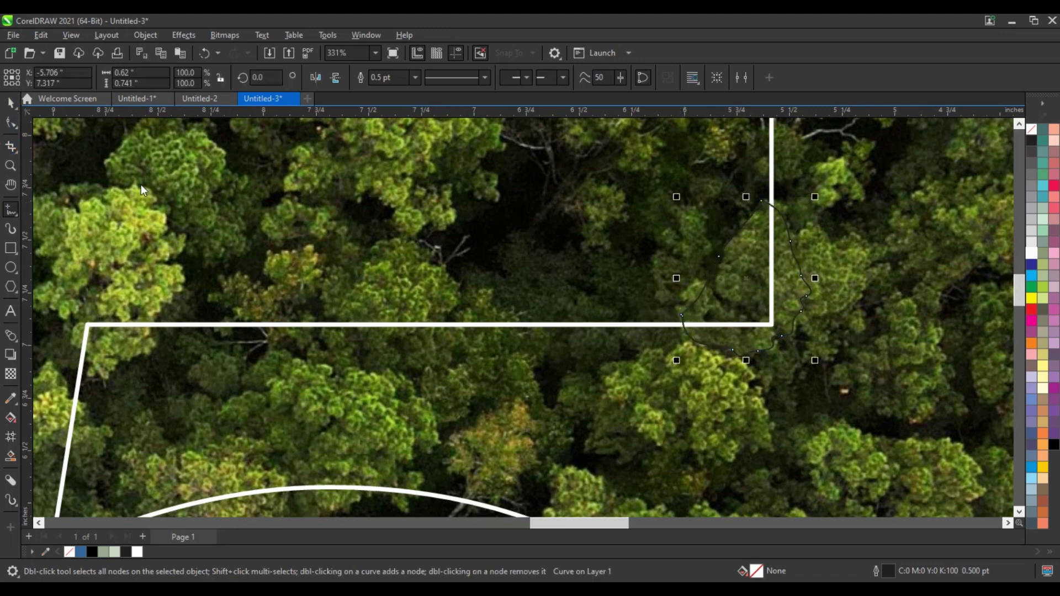
{"action": "left_click", "coordinate": [556, 273], "text": "shift"}
{"action": "left_click", "coordinate": [387, 78]}
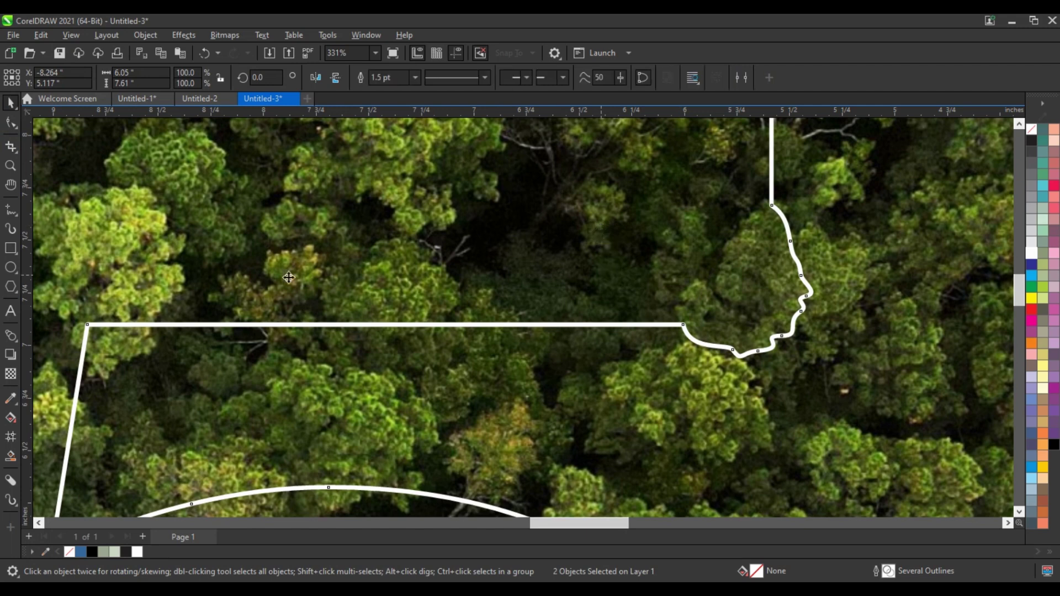
Add a leafy bump at the top bar's left corner and weld it into the 5
{"action": "mouse_move", "coordinate": [74, 349]}
{"action": "left_mouse_down"}
{"action": "mouse_move", "coordinate": [100, 377]}
{"action": "mouse_move", "coordinate": [149, 351]}
{"action": "mouse_move", "coordinate": [105, 311]}
{"action": "mouse_move", "coordinate": [72, 345]}
{"action": "left_mouse_up"}
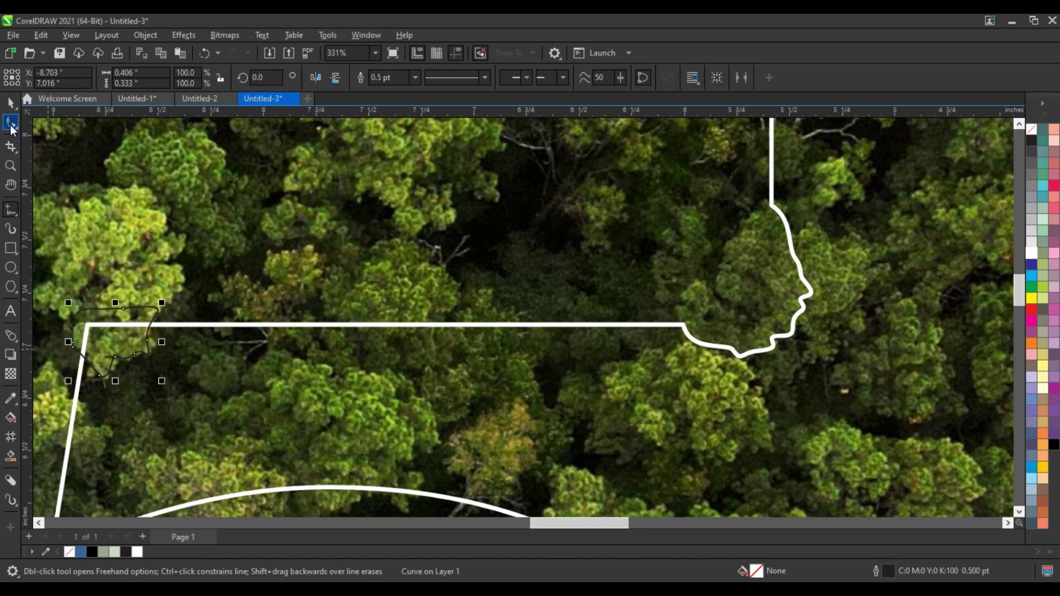
{"action": "key", "text": "space"}
{"action": "key", "text": "ctrl+a"}
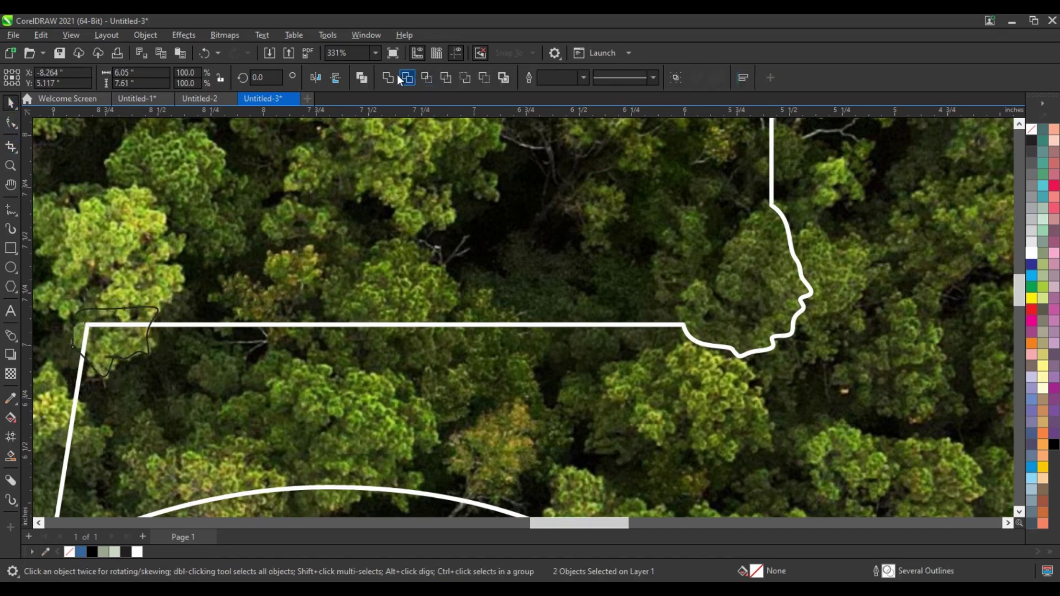
{"action": "left_click", "coordinate": [388, 78]}
{"action": "scroll", "coordinate": [483, 326], "scroll_direction": "down", "scroll_amount": 2}
{"action": "scroll", "coordinate": [483, 326], "scroll_direction": "down", "scroll_amount": 1}
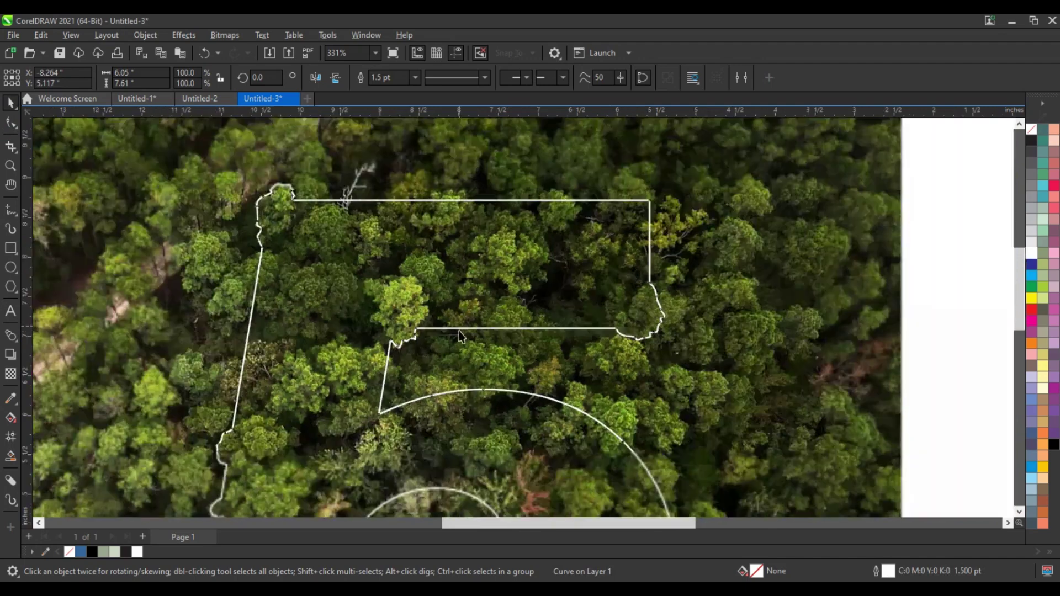
{"action": "scroll", "coordinate": [483, 325], "scroll_direction": "down", "scroll_amount": 2}
{"action": "scroll", "coordinate": [482, 326], "scroll_direction": "down", "scroll_amount": 2}
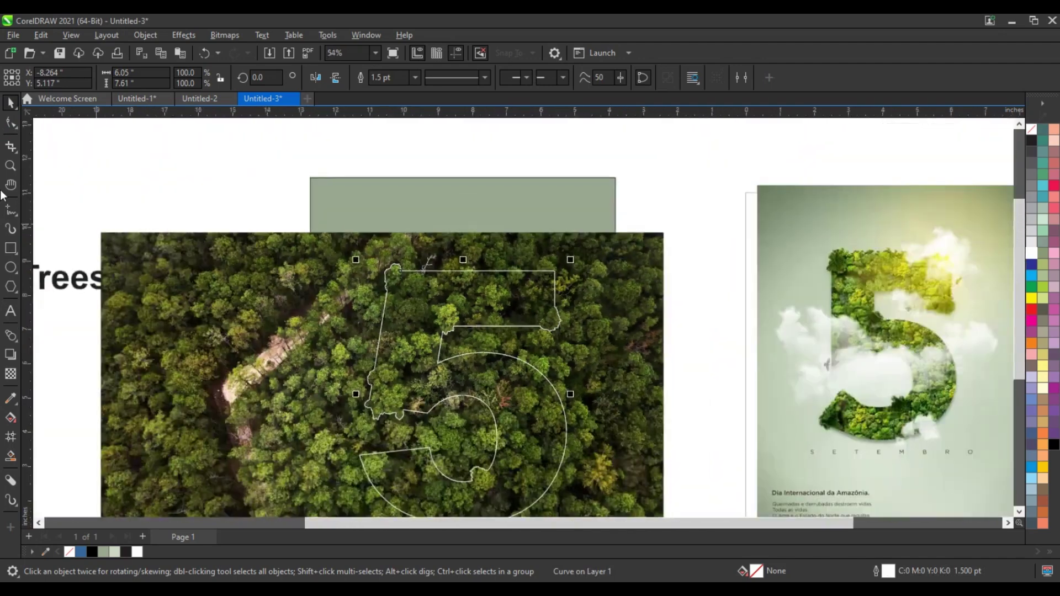
Freehand a bumpy canopy shape along the 5's top edge and weld it in
{"action": "left_click", "coordinate": [10, 165]}
{"action": "left_click_drag", "start_coordinate": [359, 251], "coordinate": [633, 366]}
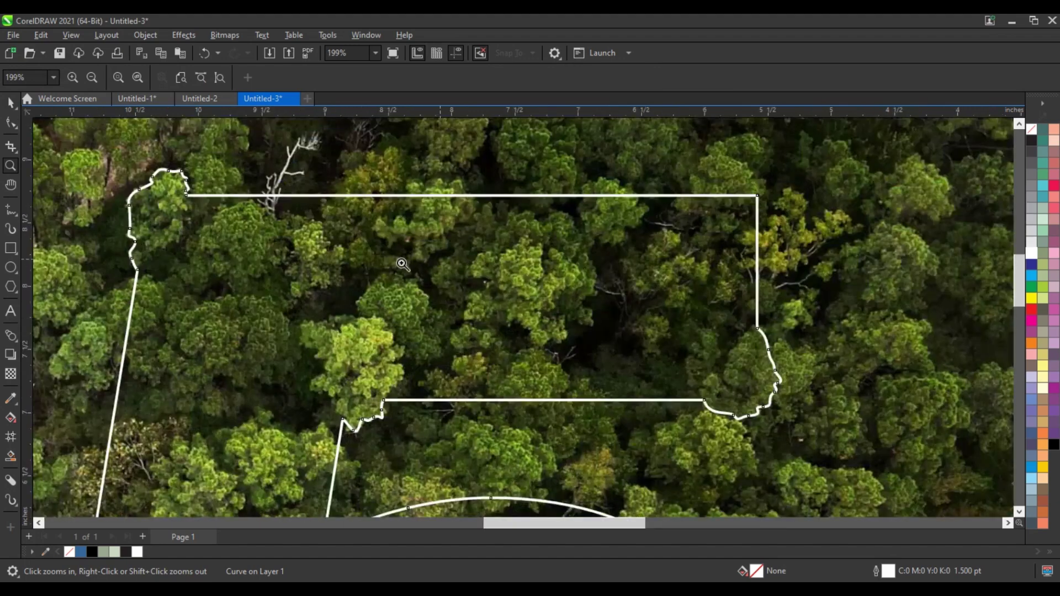
{"action": "scroll", "coordinate": [387, 193], "scroll_direction": "up", "scroll_amount": 2}
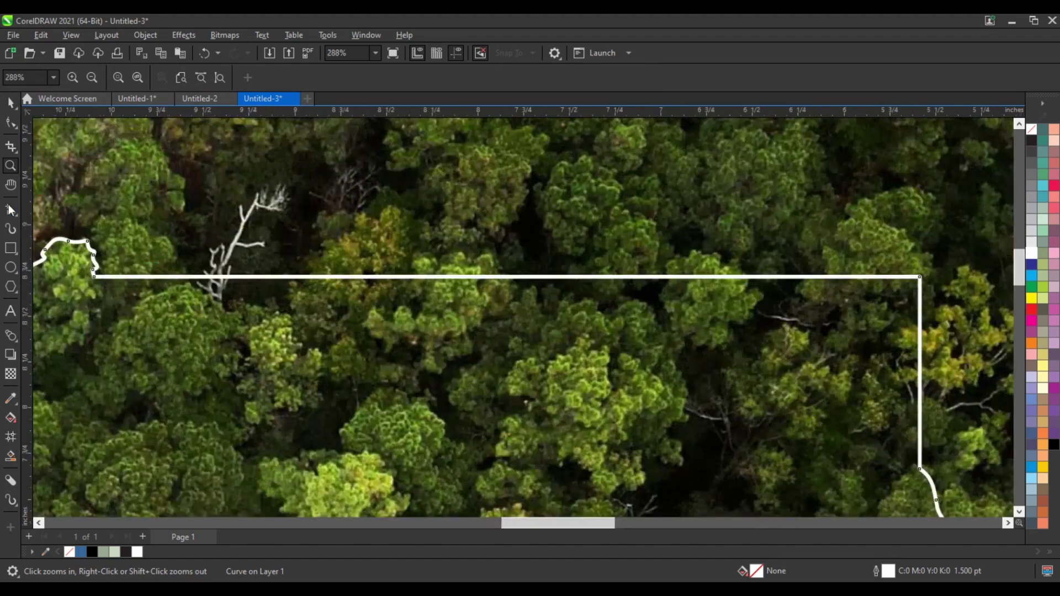
{"action": "left_click", "coordinate": [10, 210]}
{"action": "left_click", "coordinate": [749, 287]}
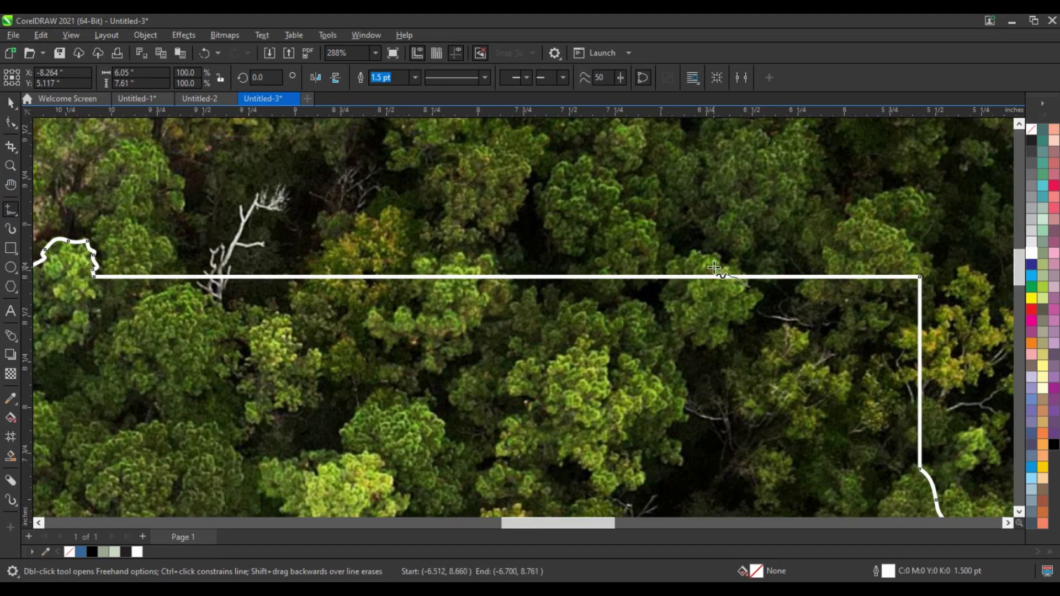
{"action": "mouse_move", "coordinate": [656, 277]}
{"action": "left_mouse_down"}
{"action": "mouse_move", "coordinate": [490, 278]}
{"action": "mouse_move", "coordinate": [731, 301]}
{"action": "left_mouse_up"}
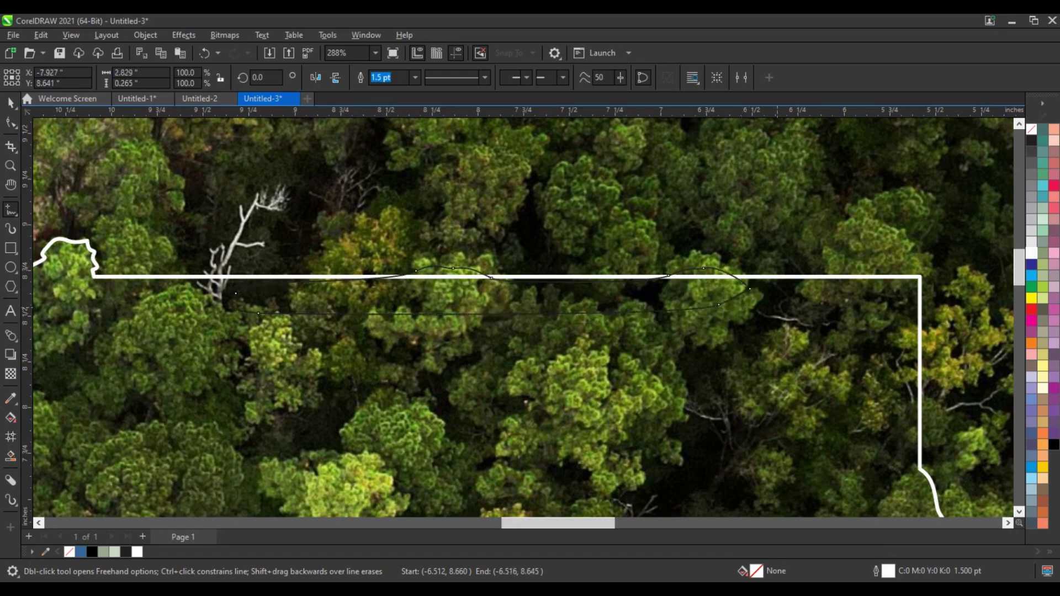
{"action": "left_click_drag", "start_coordinate": [731, 301], "coordinate": [750, 288]}
{"action": "key", "text": "ctrl+a"}
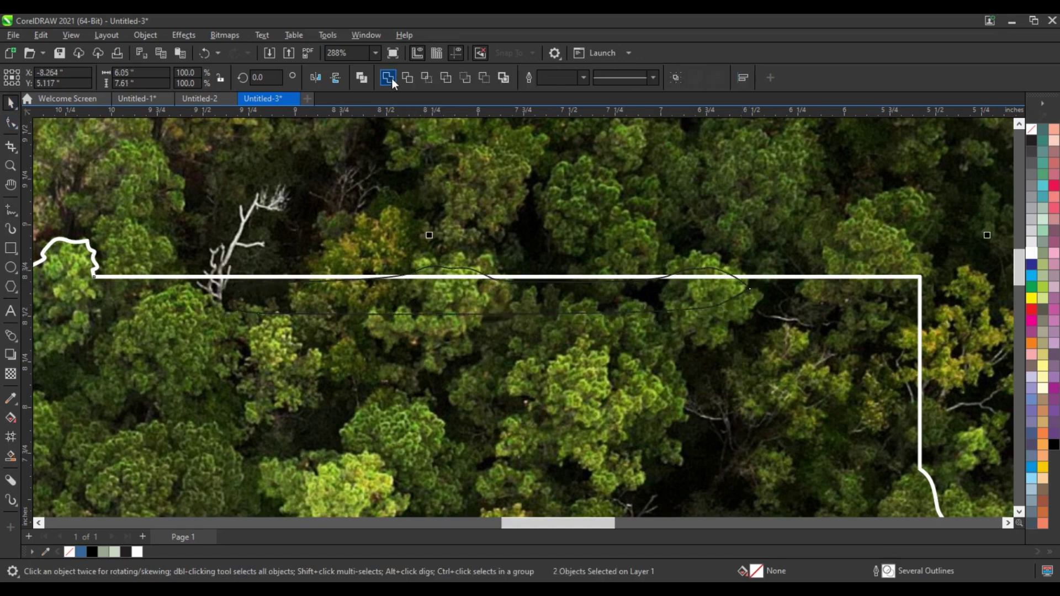
{"action": "left_click", "coordinate": [392, 79]}
{"action": "key", "text": "ctrl+l"}
Trace a small treetop at the bowl's upper-left corner and weld it into the 5
{"action": "scroll", "coordinate": [552, 254], "scroll_direction": "down", "scroll_amount": 2}
{"action": "scroll", "coordinate": [552, 254], "scroll_direction": "down", "scroll_amount": 2}
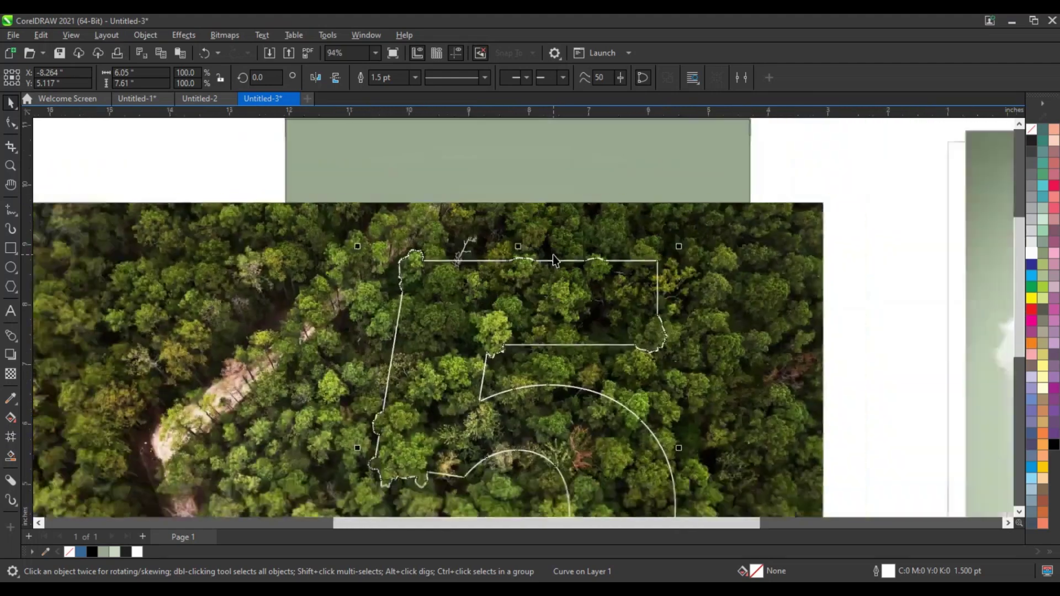
{"action": "scroll", "coordinate": [552, 254], "scroll_direction": "down", "scroll_amount": 2}
{"action": "scroll", "coordinate": [552, 254], "scroll_direction": "down", "scroll_amount": 2}
{"action": "scroll", "coordinate": [552, 256], "scroll_direction": "down", "scroll_amount": 2}
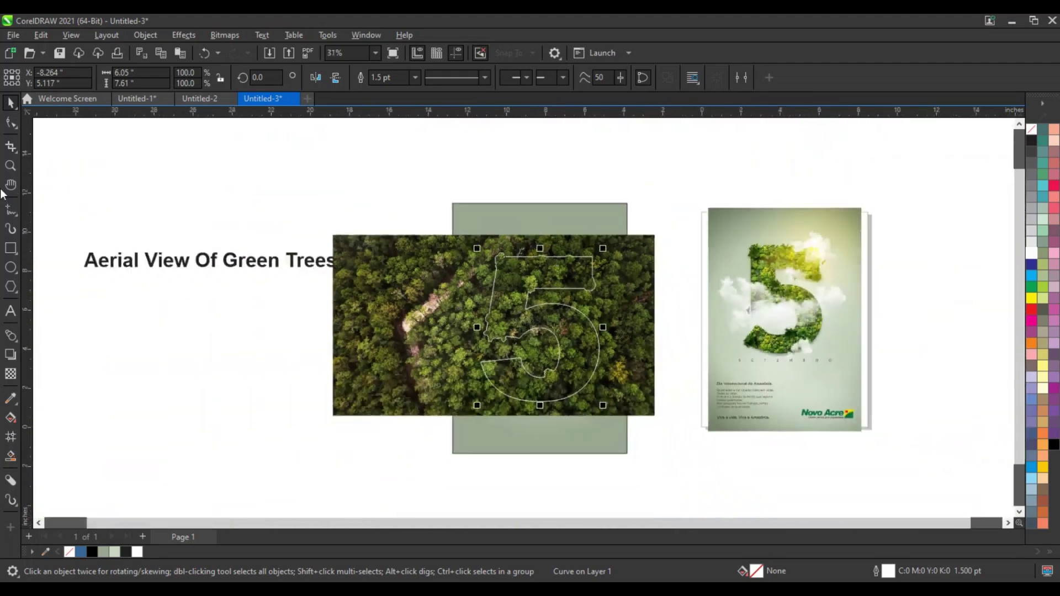
{"action": "left_click", "coordinate": [11, 165]}
{"action": "left_click_drag", "start_coordinate": [417, 332], "coordinate": [698, 433]}
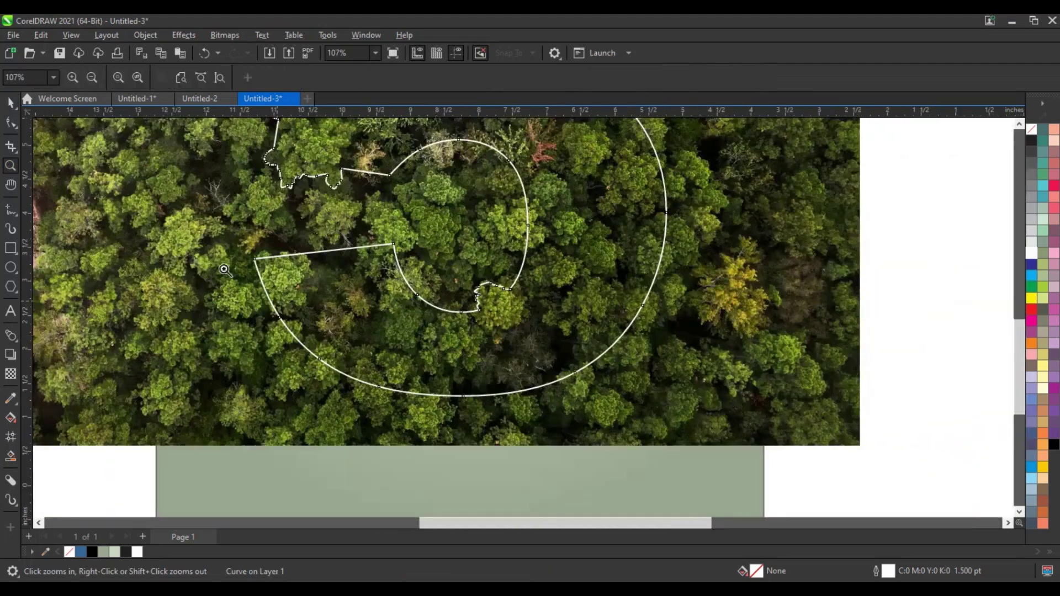
{"action": "left_click_drag", "start_coordinate": [191, 215], "coordinate": [690, 446]}
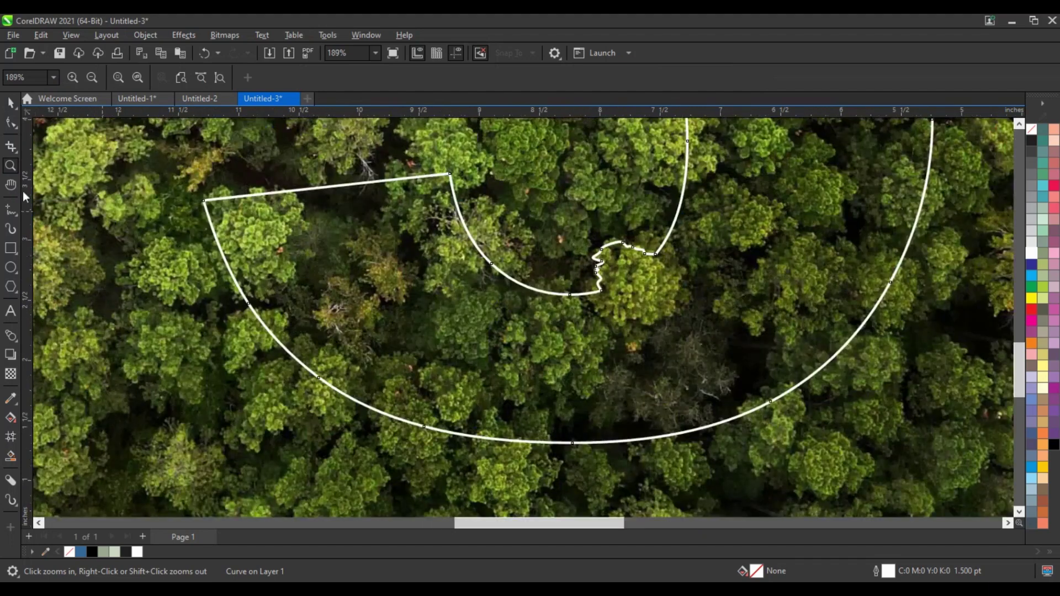
{"action": "left_click", "coordinate": [11, 209]}
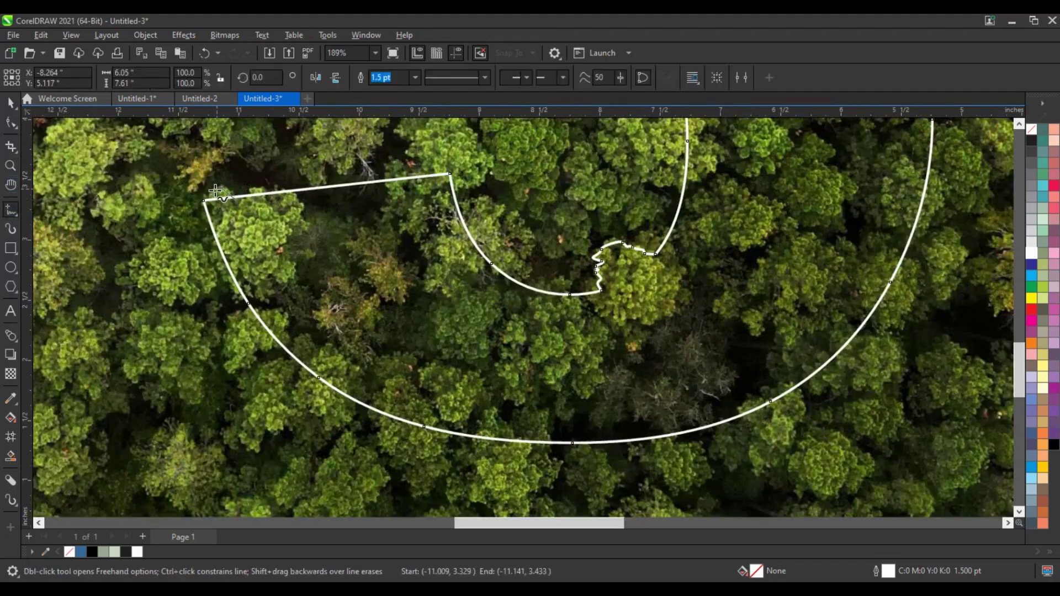
{"action": "left_click_drag", "start_coordinate": [206, 221], "coordinate": [210, 247]}
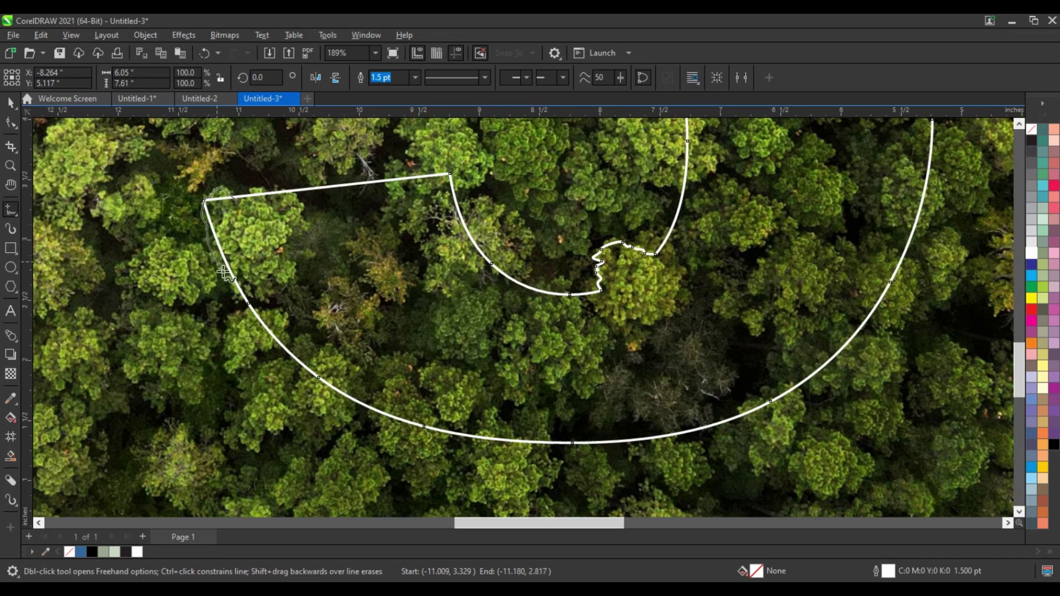
{"action": "left_click_drag", "start_coordinate": [243, 297], "coordinate": [268, 252]}
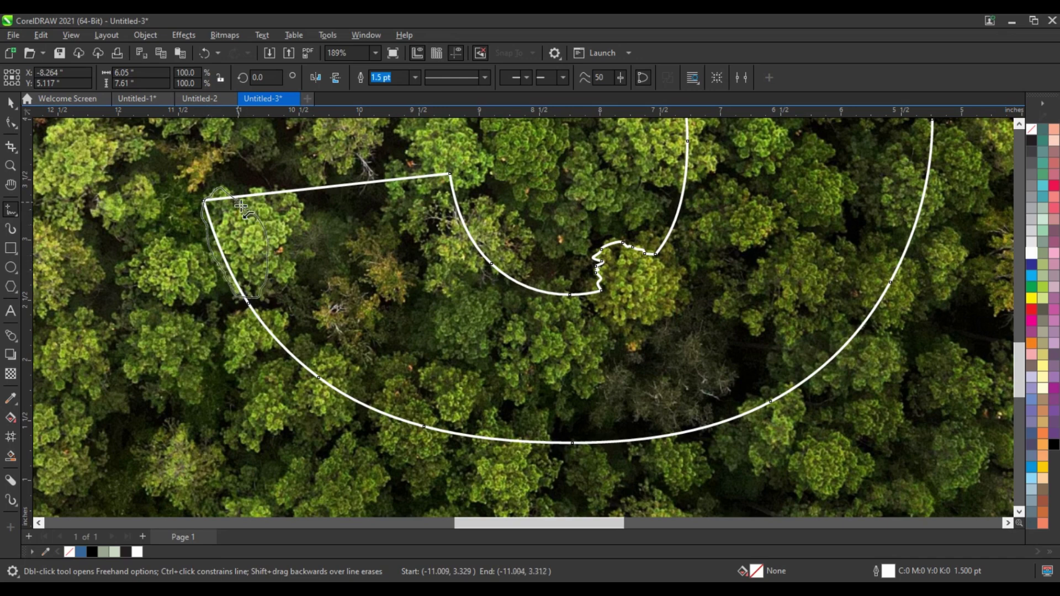
{"action": "left_click_drag", "start_coordinate": [241, 206], "coordinate": [238, 202]}
{"action": "key", "text": "ctrl+a"}
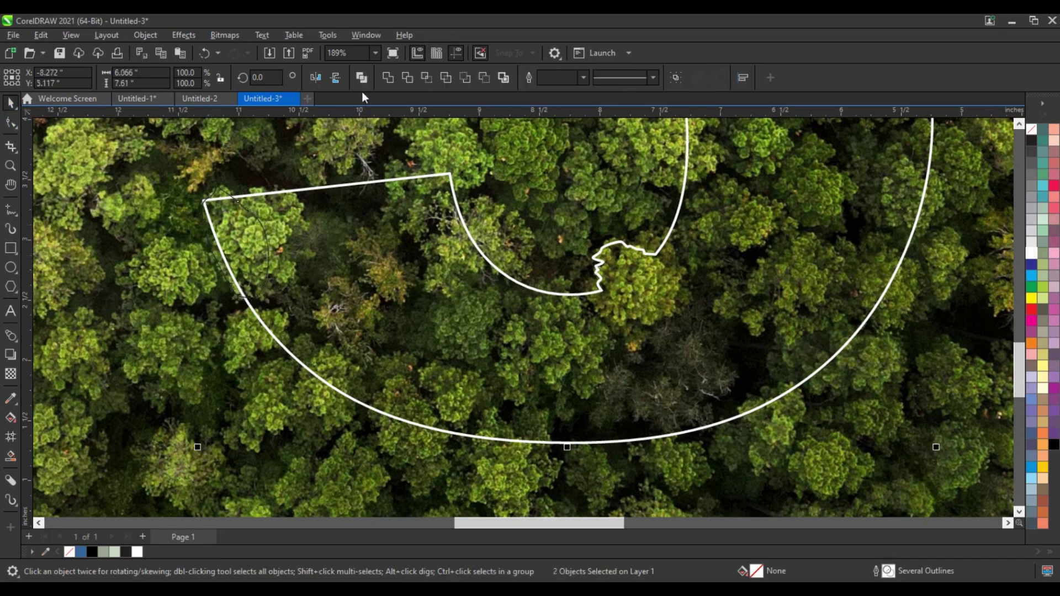
{"action": "left_click", "coordinate": [388, 78]}
{"action": "scroll", "coordinate": [455, 302], "scroll_direction": "down", "scroll_amount": 1}
{"action": "scroll", "coordinate": [455, 302], "scroll_direction": "down", "scroll_amount": 2}
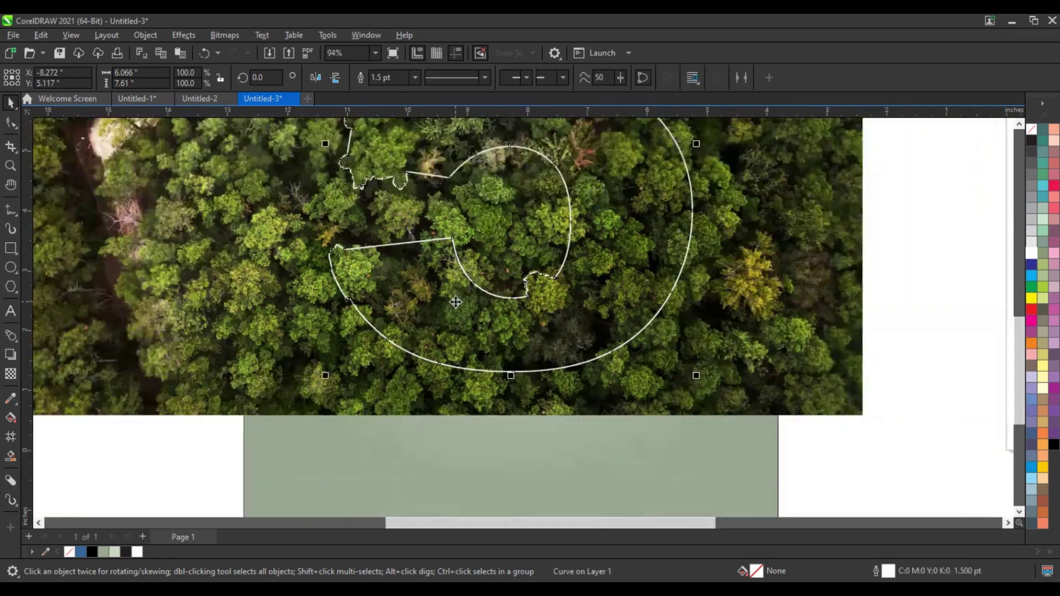
{"action": "scroll", "coordinate": [456, 302], "scroll_direction": "down", "scroll_amount": 2}
{"action": "scroll", "coordinate": [456, 302], "scroll_direction": "down", "scroll_amount": 4}
{"action": "left_click", "coordinate": [495, 393]}
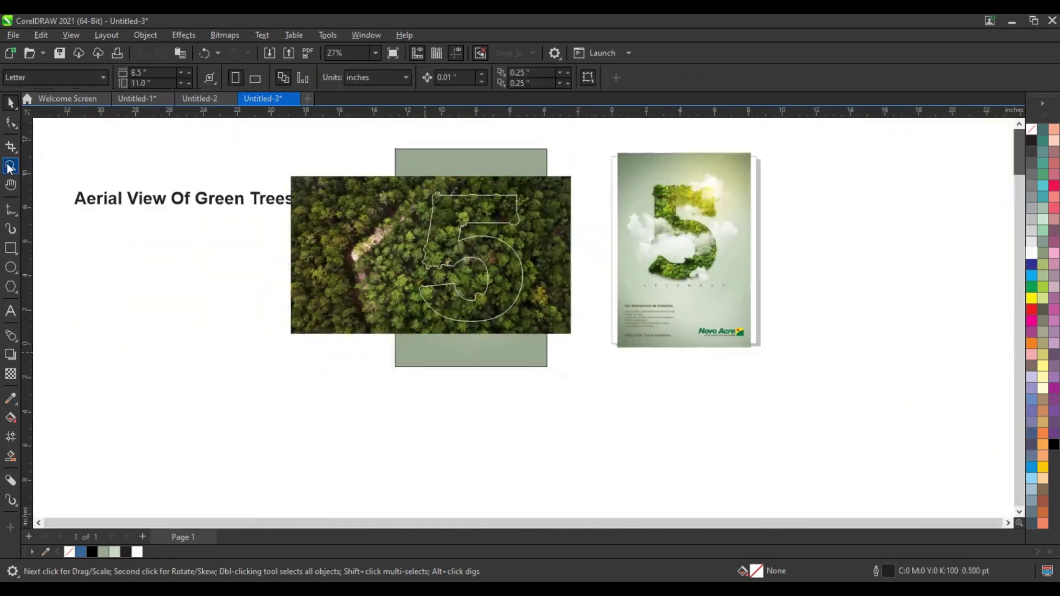
PowerClip the aerial forest photo inside the leafy 5 outline
{"action": "left_click", "coordinate": [10, 166]}
{"action": "left_click_drag", "start_coordinate": [362, 145], "coordinate": [773, 365]}
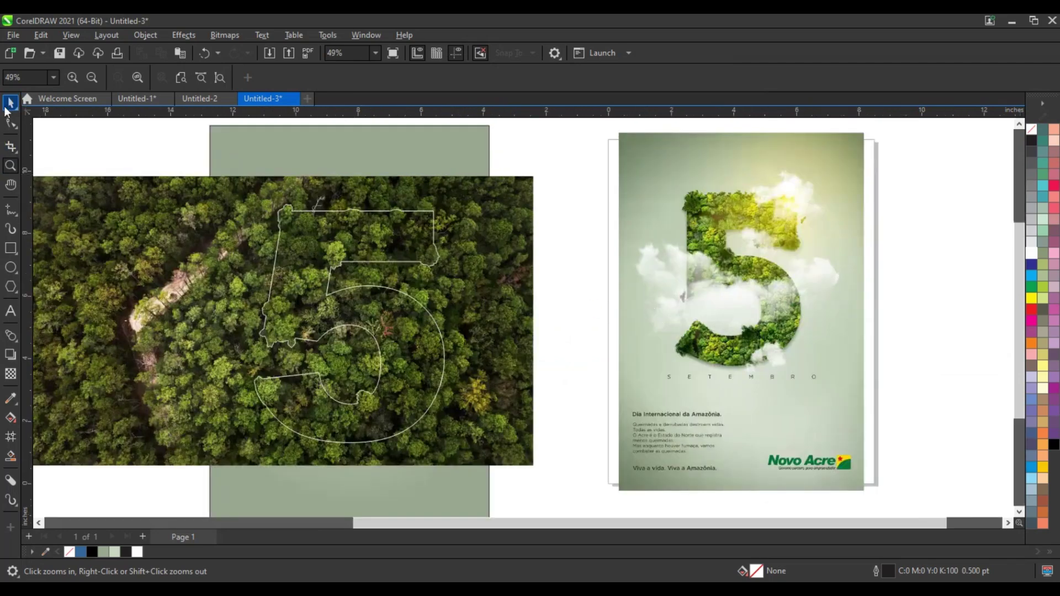
{"action": "left_click", "coordinate": [6, 109]}
{"action": "right_click", "coordinate": [500, 224]}
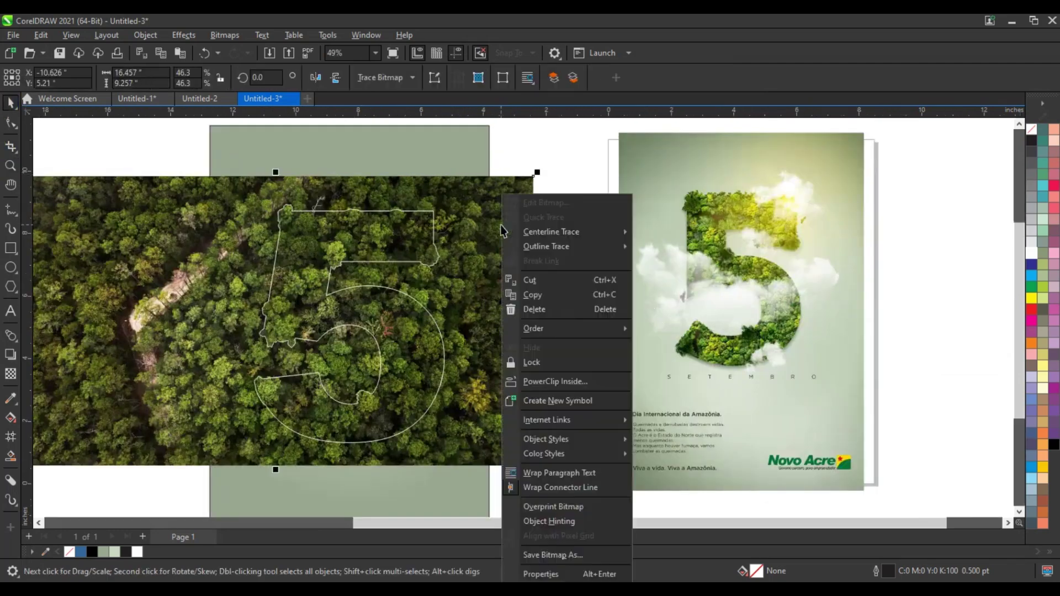
{"action": "left_click", "coordinate": [548, 381]}
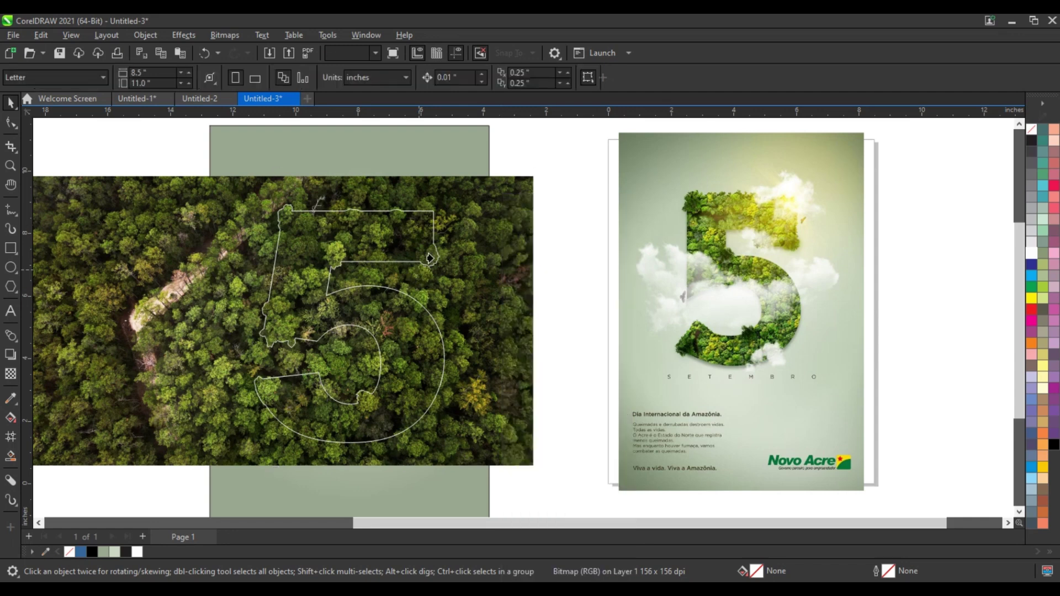
{"action": "left_click", "coordinate": [430, 257]}
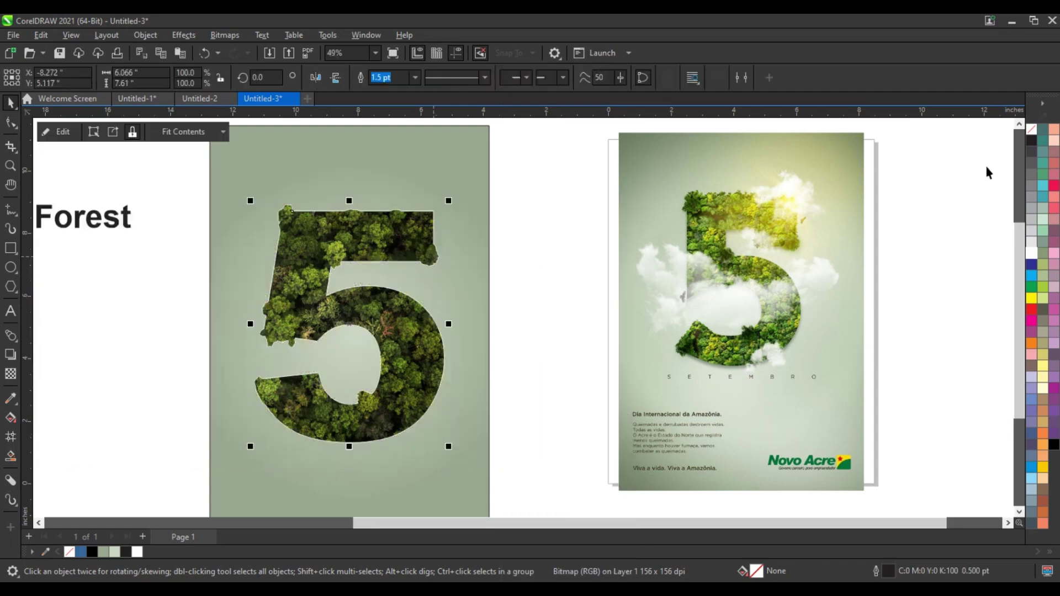
Set the forest 5's outline to No Color
{"action": "right_click", "coordinate": [1029, 127]}
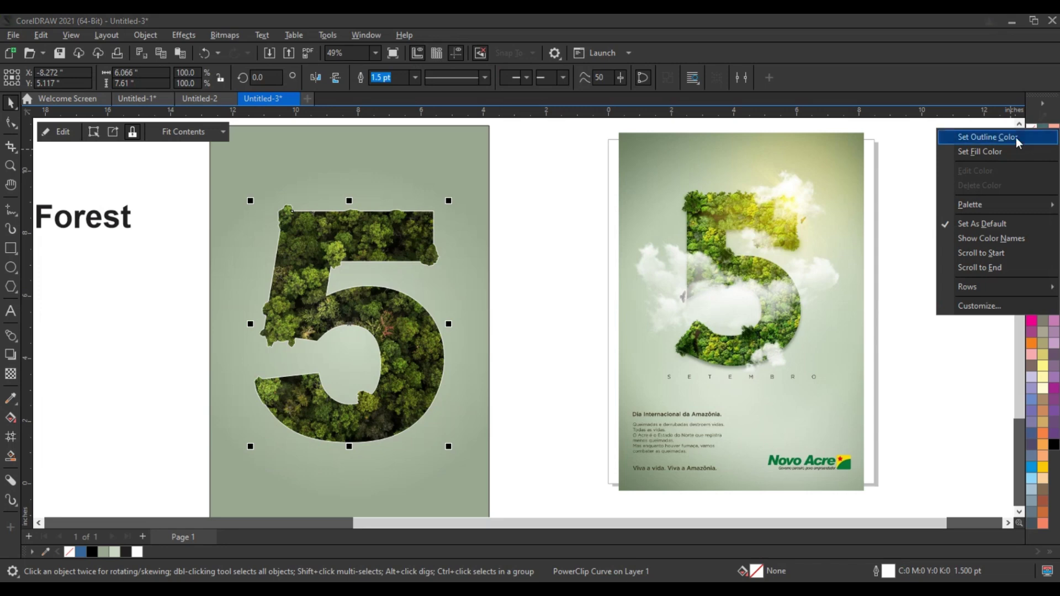
{"action": "left_click", "coordinate": [1016, 137]}
{"action": "left_click", "coordinate": [498, 346]}
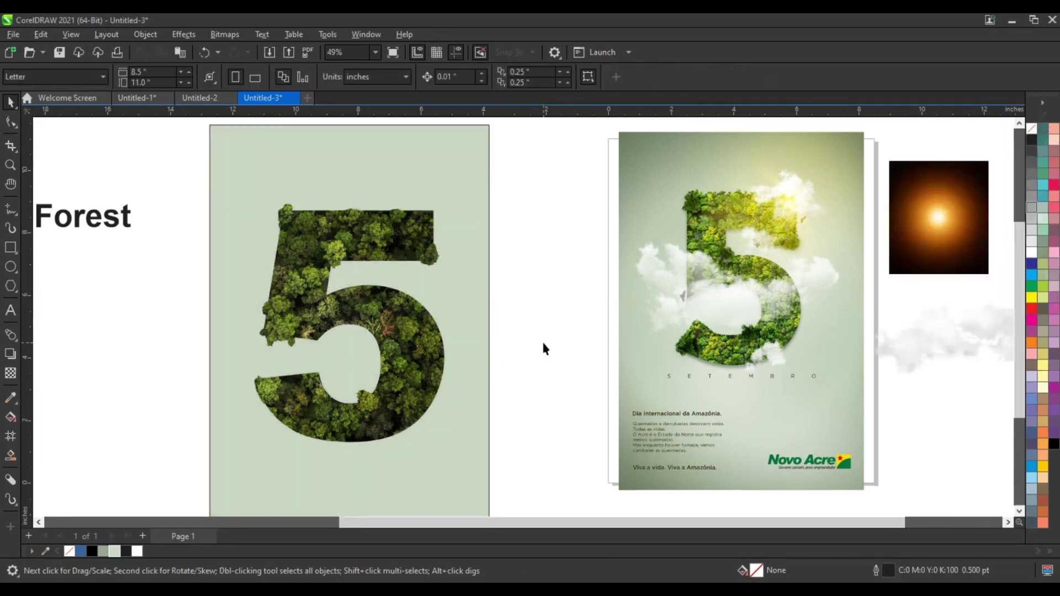
Cast a drop shadow from the forest 5 toward the lower right with opacity 67
{"action": "left_click", "coordinate": [426, 353]}
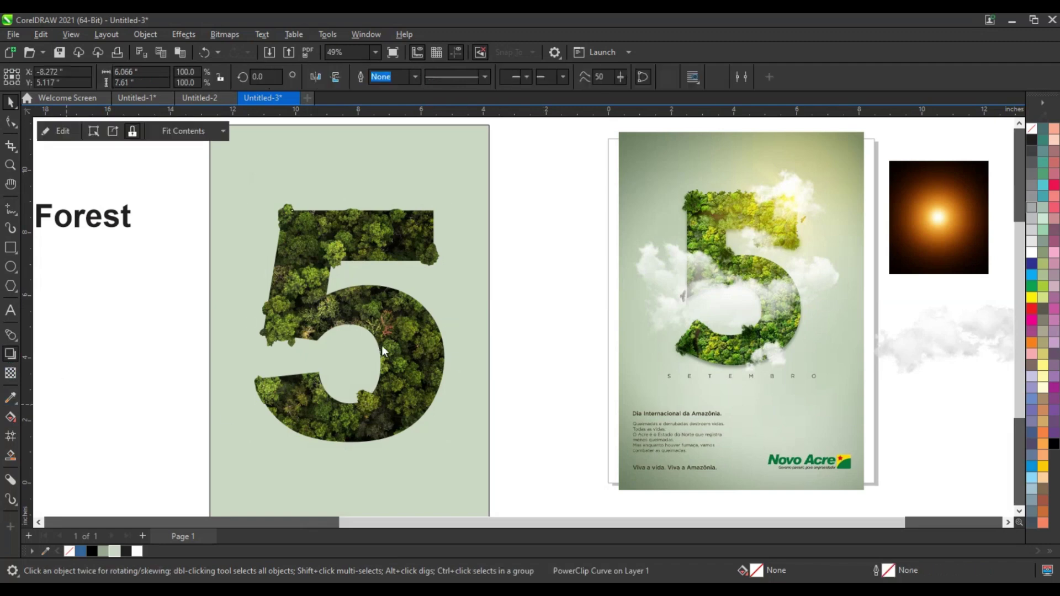
{"action": "left_click_drag", "start_coordinate": [349, 323], "coordinate": [430, 433]}
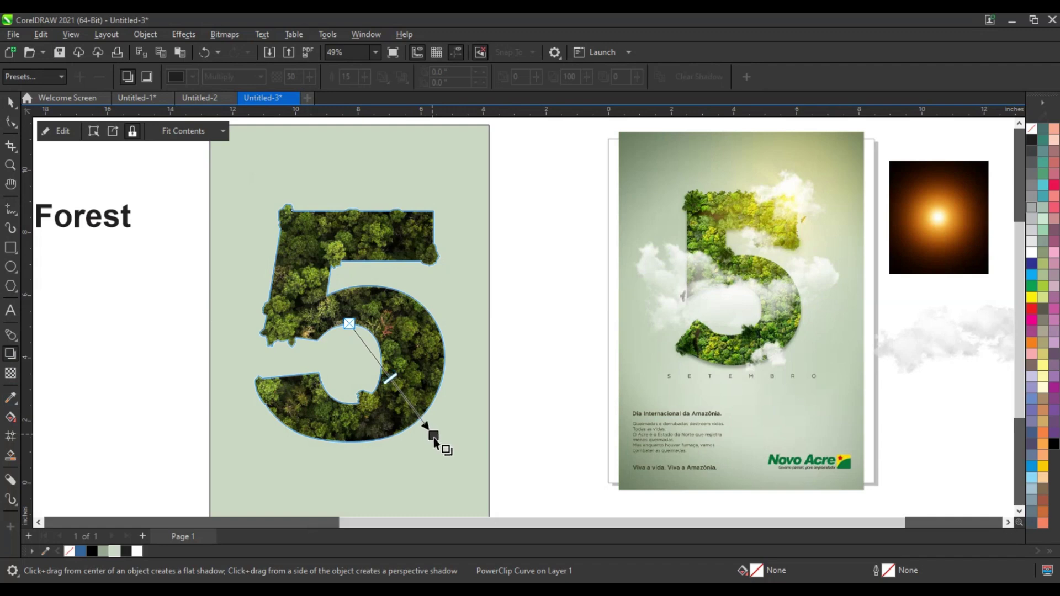
{"action": "left_click_drag", "start_coordinate": [432, 438], "coordinate": [432, 449]}
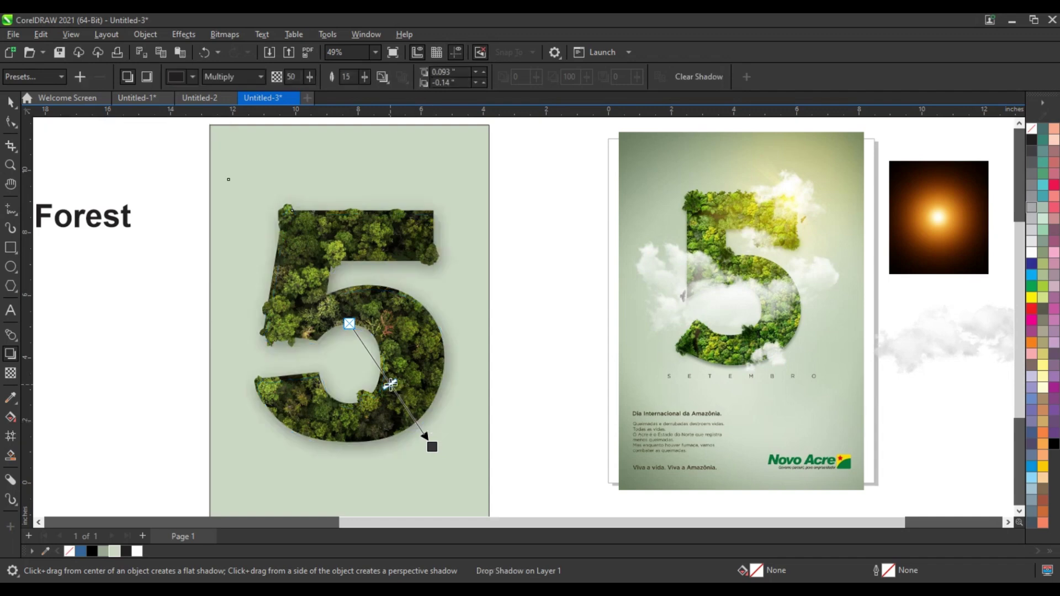
{"action": "left_click_drag", "start_coordinate": [390, 385], "coordinate": [404, 403]}
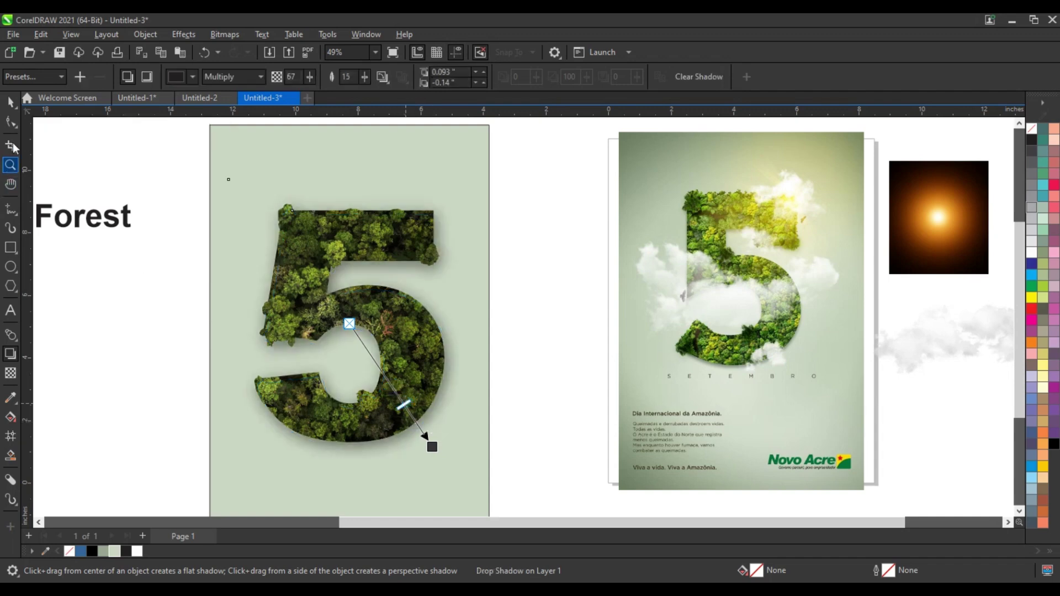
{"action": "left_click", "coordinate": [11, 103]}
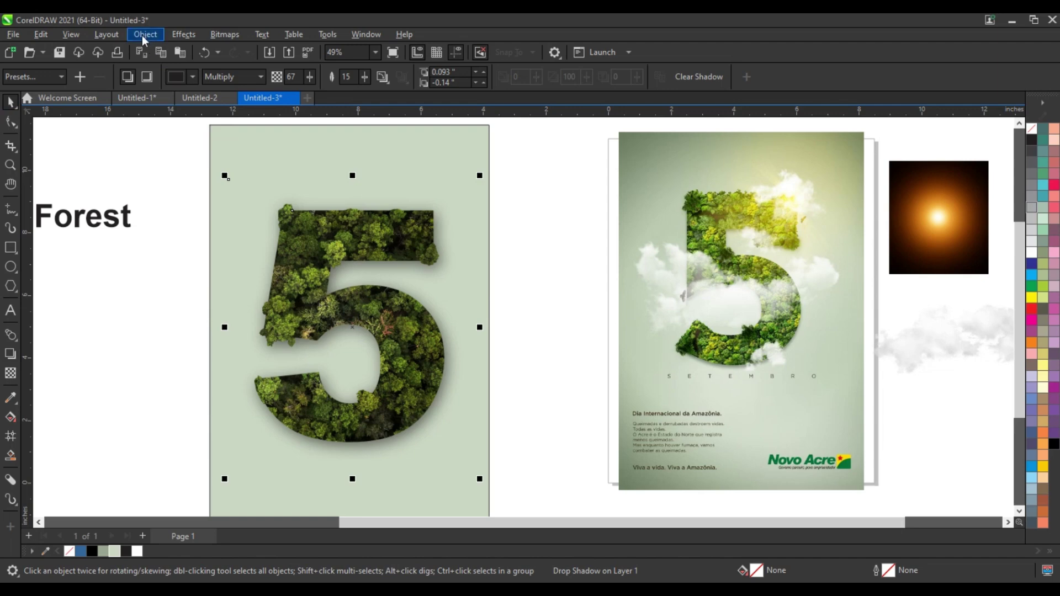
{"action": "left_click", "coordinate": [143, 37]}
{"action": "left_click", "coordinate": [195, 335]}
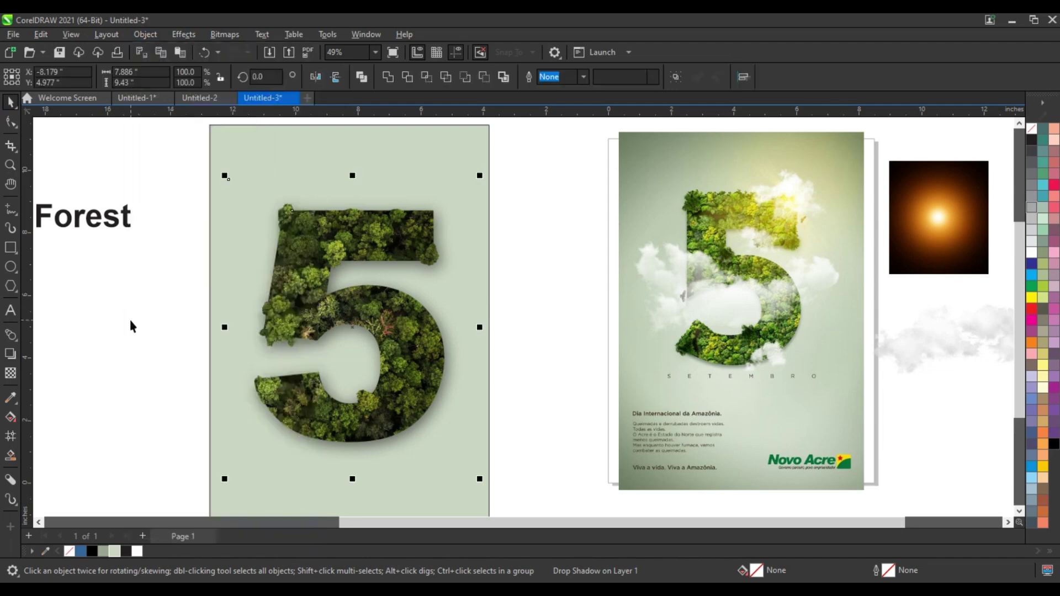
{"action": "left_click", "coordinate": [133, 326]}
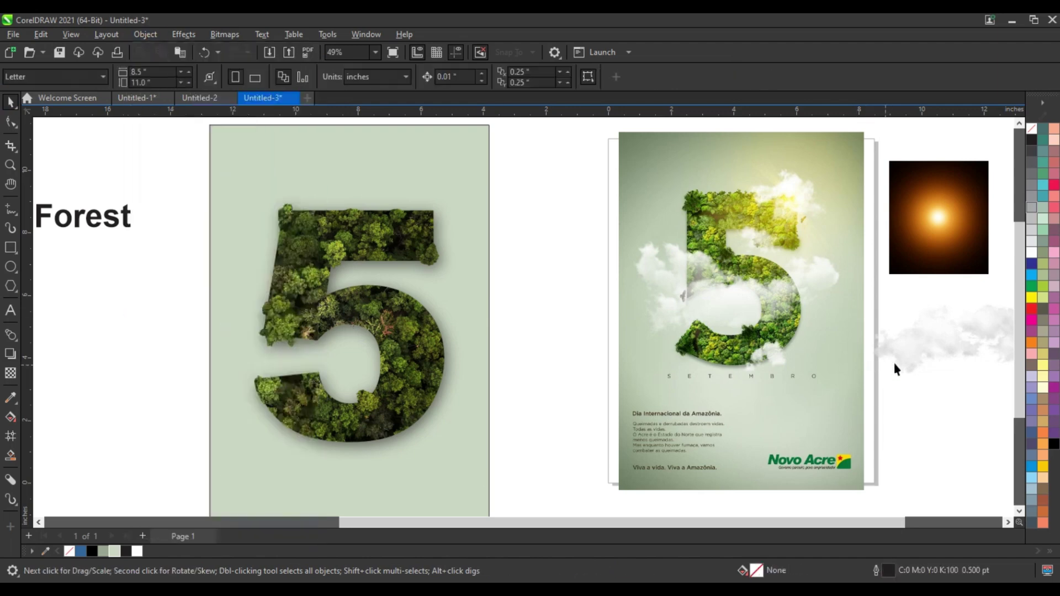
Place a scaled-down cloud across the middle of the 5 with transparency 36
{"action": "mouse_move", "coordinate": [918, 355]}
{"action": "left_mouse_down"}
{"action": "mouse_move", "coordinate": [286, 338]}
{"action": "mouse_move", "coordinate": [335, 332]}
{"action": "left_mouse_up"}
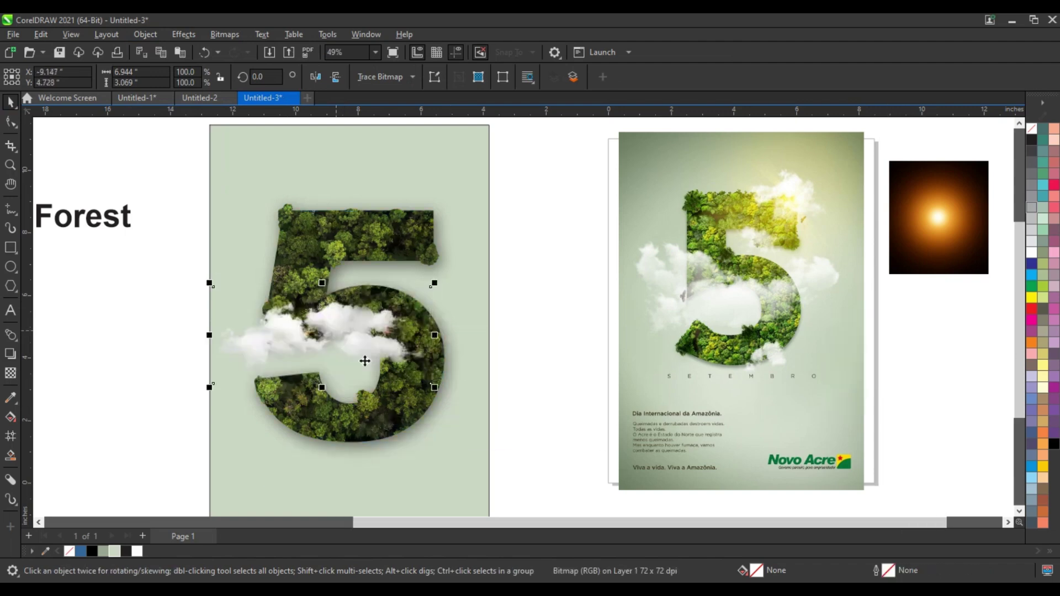
{"action": "left_click", "coordinate": [10, 374]}
{"action": "left_click", "coordinate": [331, 398]}
{"action": "left_click_drag", "start_coordinate": [318, 398], "coordinate": [301, 401]}
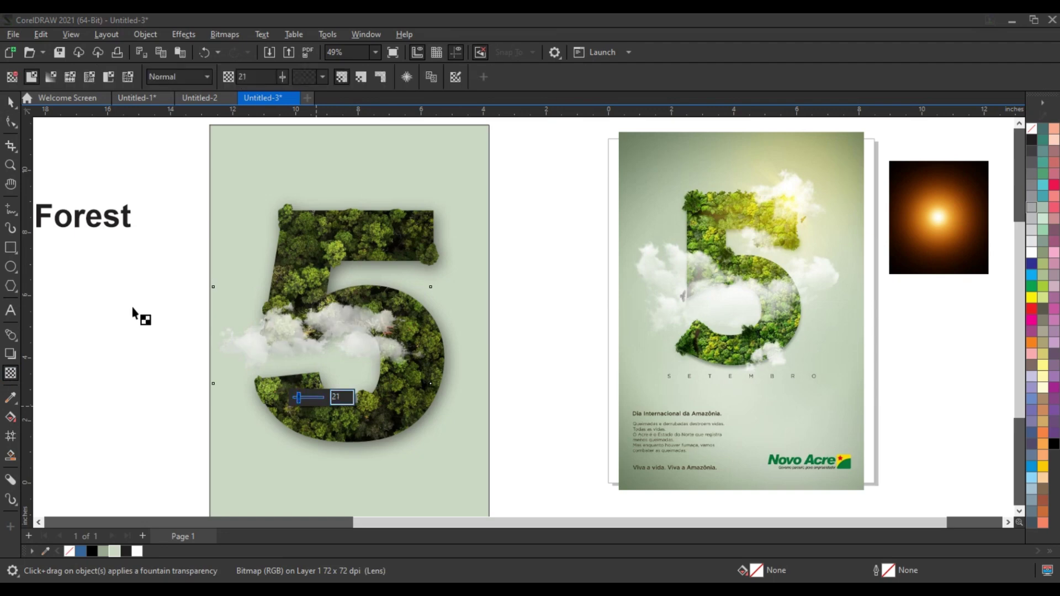
{"action": "left_click", "coordinate": [11, 101]}
{"action": "left_click_drag", "start_coordinate": [430, 384], "coordinate": [411, 395]}
{"action": "left_click_drag", "start_coordinate": [331, 338], "coordinate": [338, 347]}
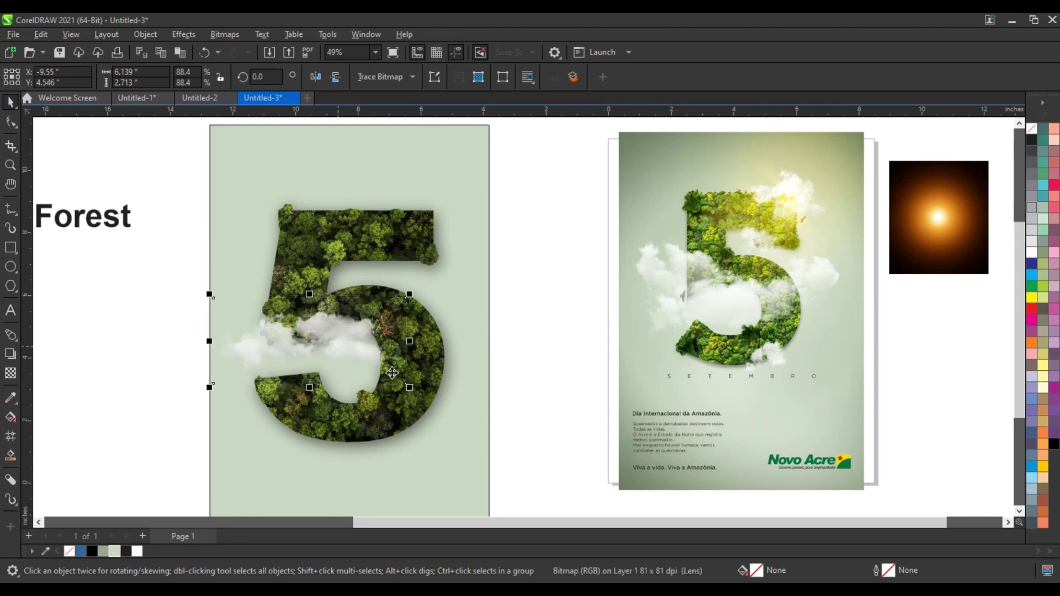
{"action": "left_click_drag", "start_coordinate": [409, 389], "coordinate": [395, 382]}
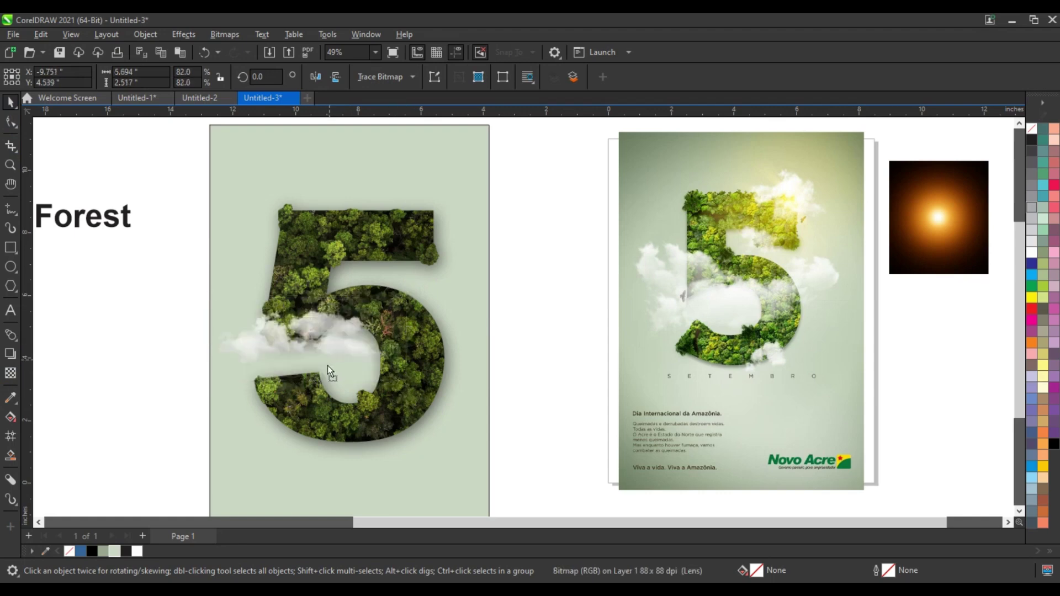
{"action": "left_click_drag", "start_coordinate": [340, 353], "coordinate": [335, 360]}
{"action": "left_click", "coordinate": [11, 374]}
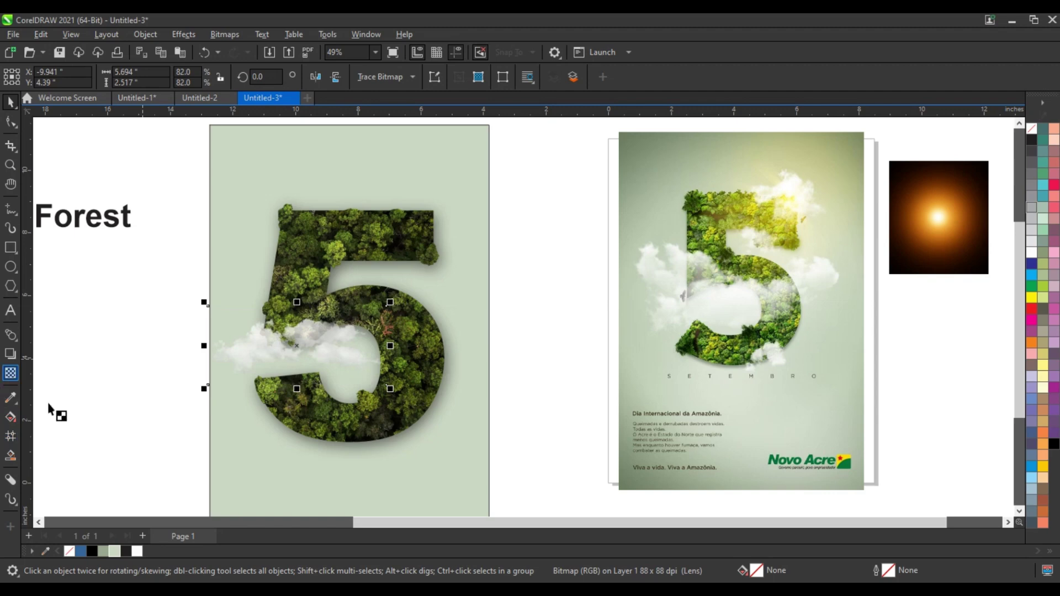
{"action": "left_click_drag", "start_coordinate": [274, 407], "coordinate": [280, 403]}
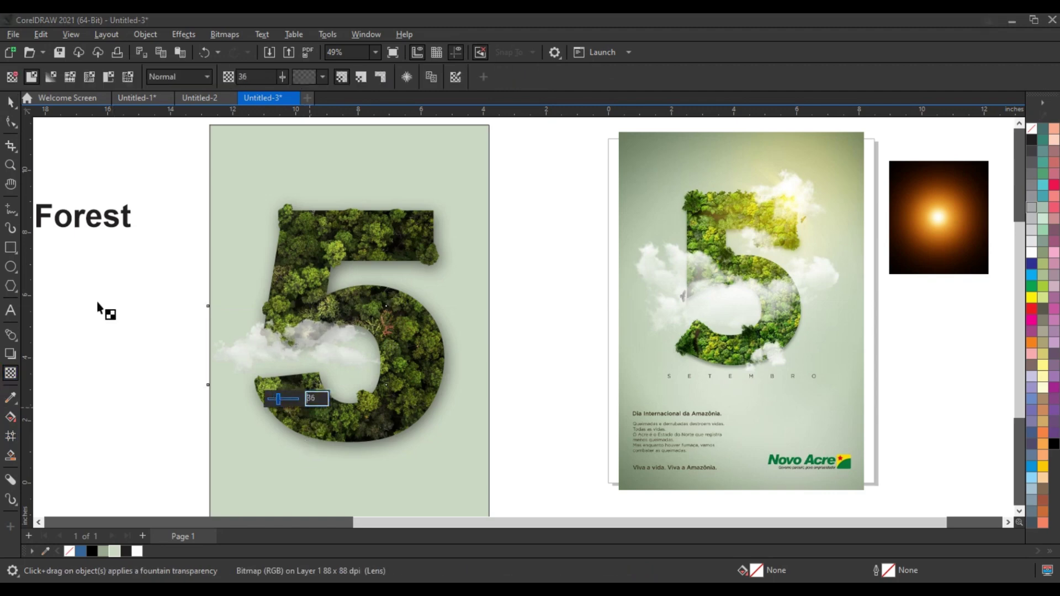
{"action": "key", "text": "space"}
Add a smaller, horizontally mirrored cloud copy over the top bar with transparency 11
{"action": "left_click_drag", "start_coordinate": [360, 319], "coordinate": [473, 194]}
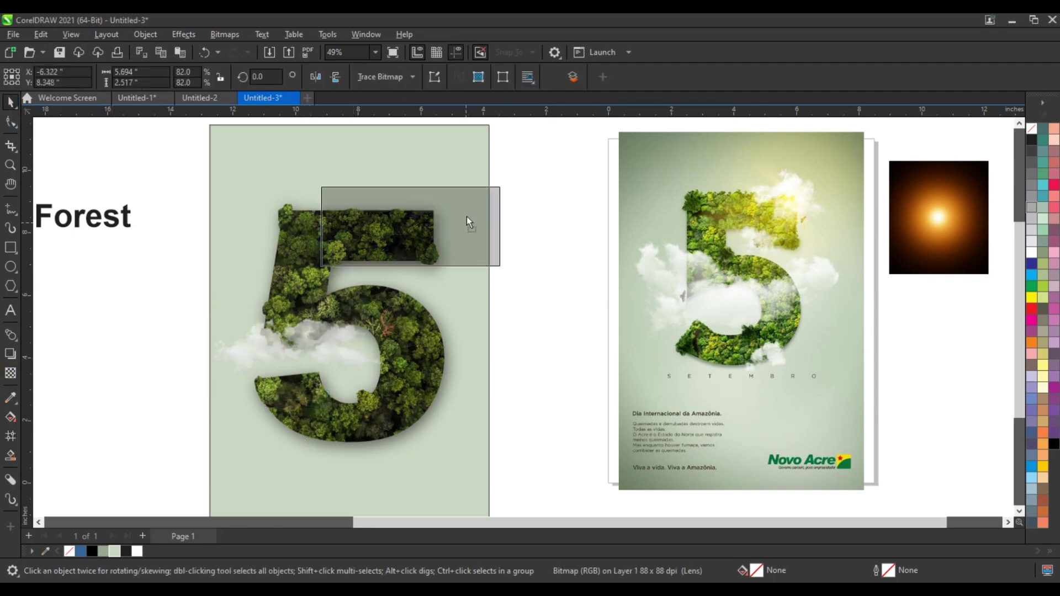
{"action": "left_click", "coordinate": [317, 76]}
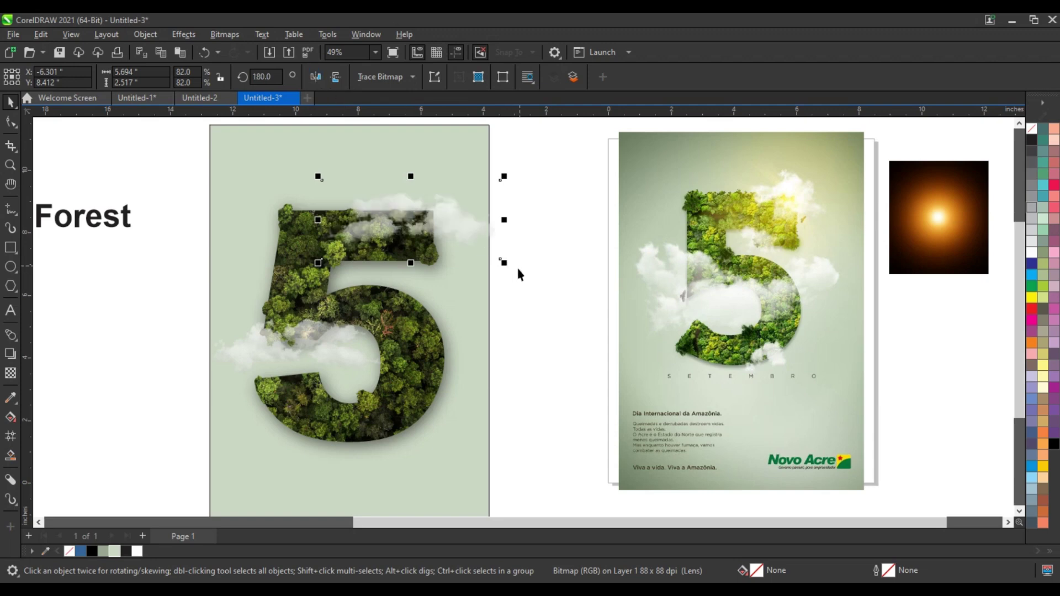
{"action": "mouse_move", "coordinate": [504, 263]}
{"action": "left_mouse_down"}
{"action": "mouse_move", "coordinate": [455, 221]}
{"action": "mouse_move", "coordinate": [489, 365]}
{"action": "mouse_move", "coordinate": [474, 350]}
{"action": "left_mouse_up"}
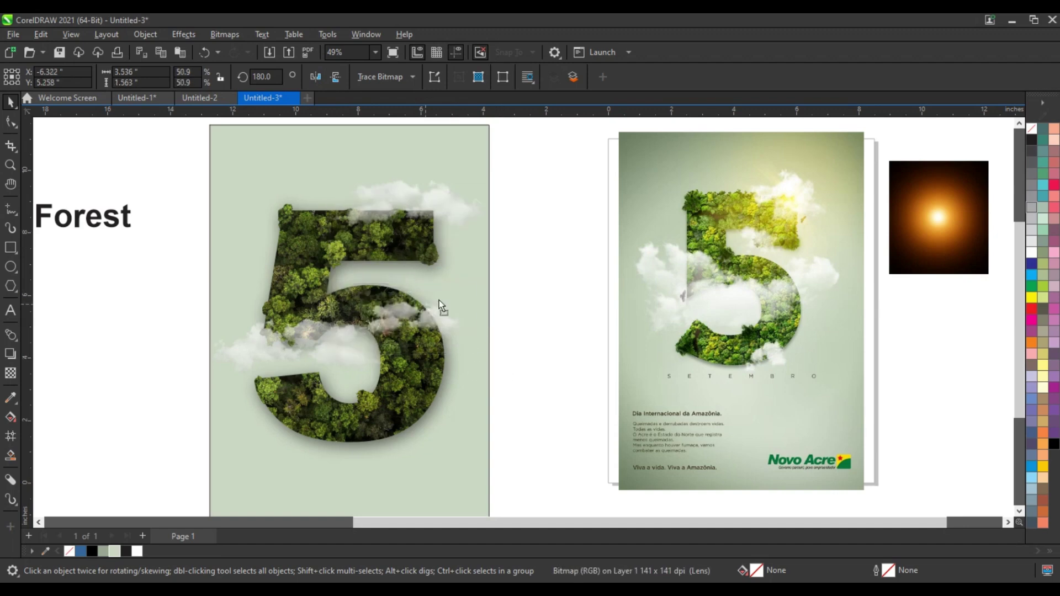
{"action": "left_click_drag", "start_coordinate": [440, 302], "coordinate": [455, 298]}
{"action": "left_click", "coordinate": [10, 373]}
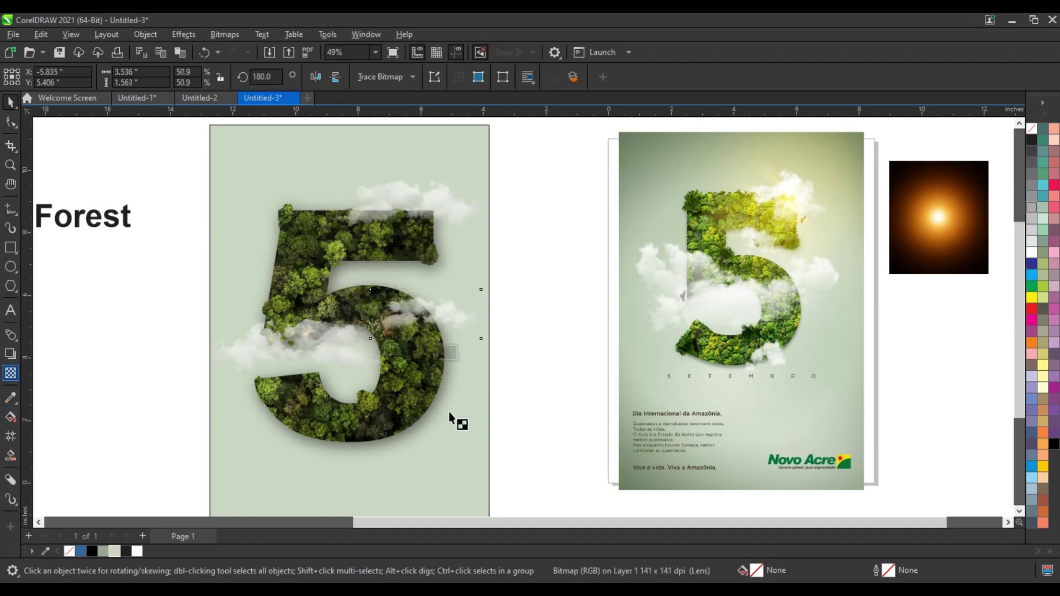
{"action": "left_click_drag", "start_coordinate": [405, 351], "coordinate": [401, 357]}
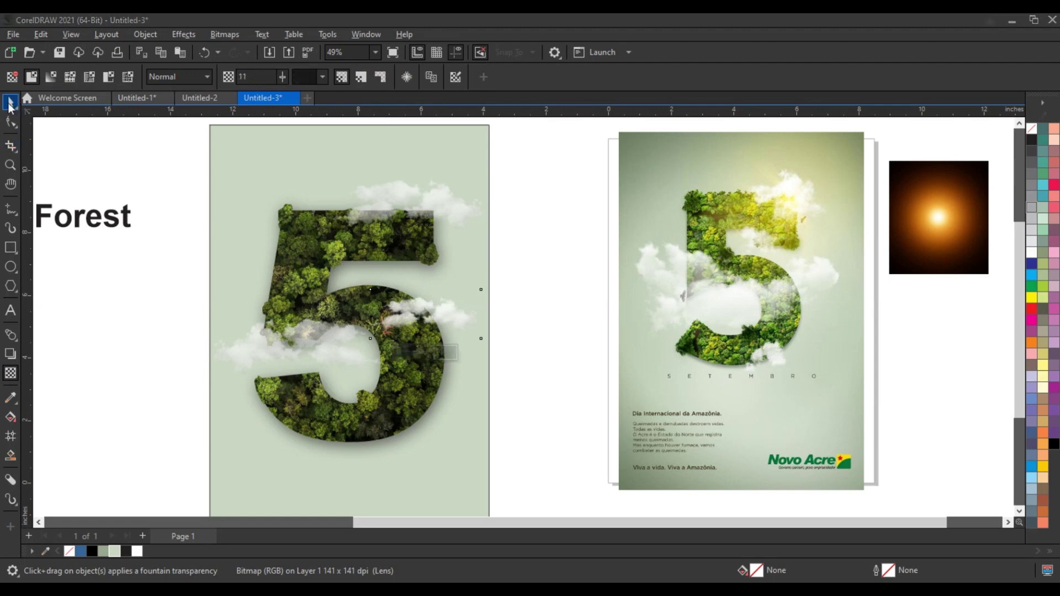
{"action": "left_click", "coordinate": [10, 102]}
{"action": "left_click", "coordinate": [908, 226]}
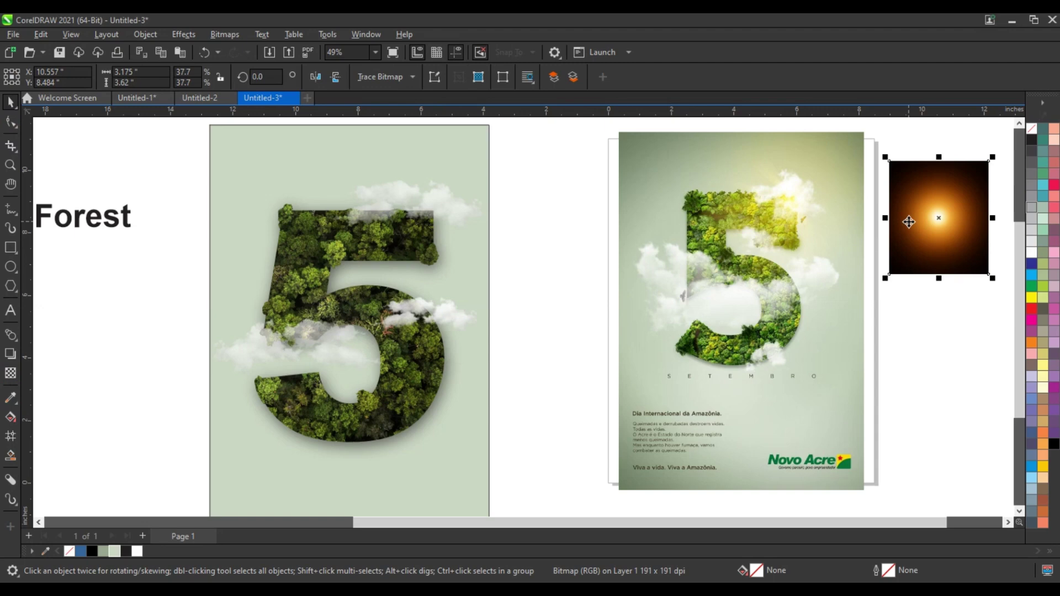
Move the sun-glow image onto the 5's top, blend it with Screen, and enlarge it
{"action": "left_click_drag", "start_coordinate": [909, 222], "coordinate": [397, 279]}
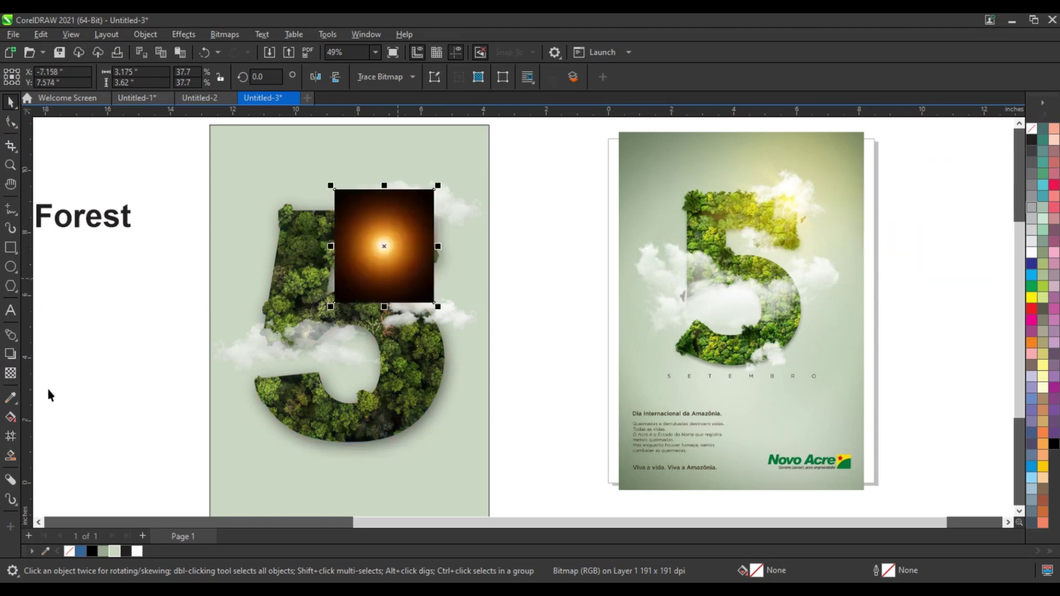
{"action": "left_click", "coordinate": [10, 375]}
{"action": "left_click", "coordinate": [171, 78]}
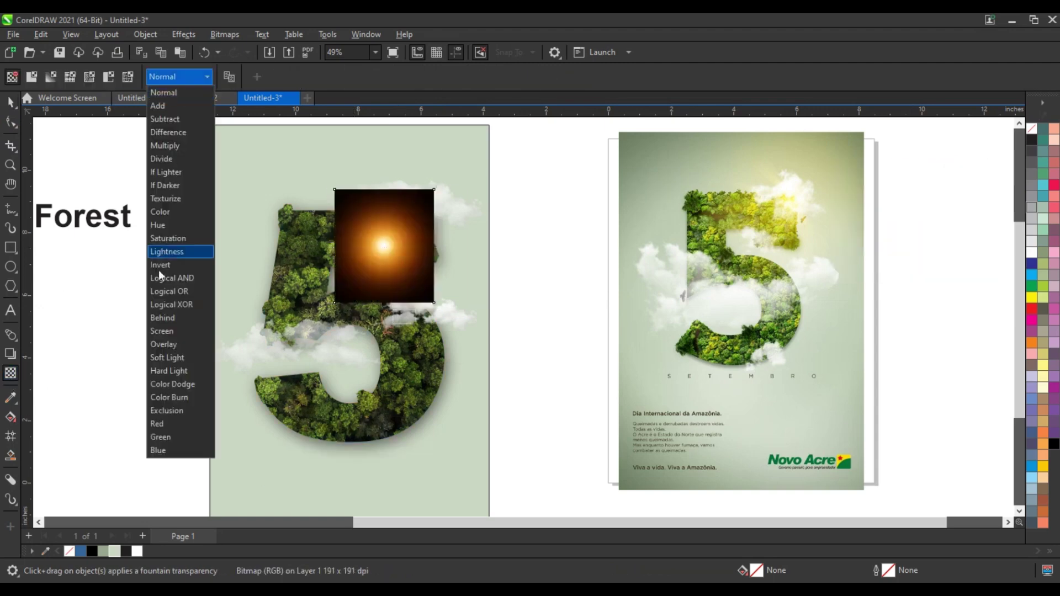
{"action": "left_click", "coordinate": [160, 330]}
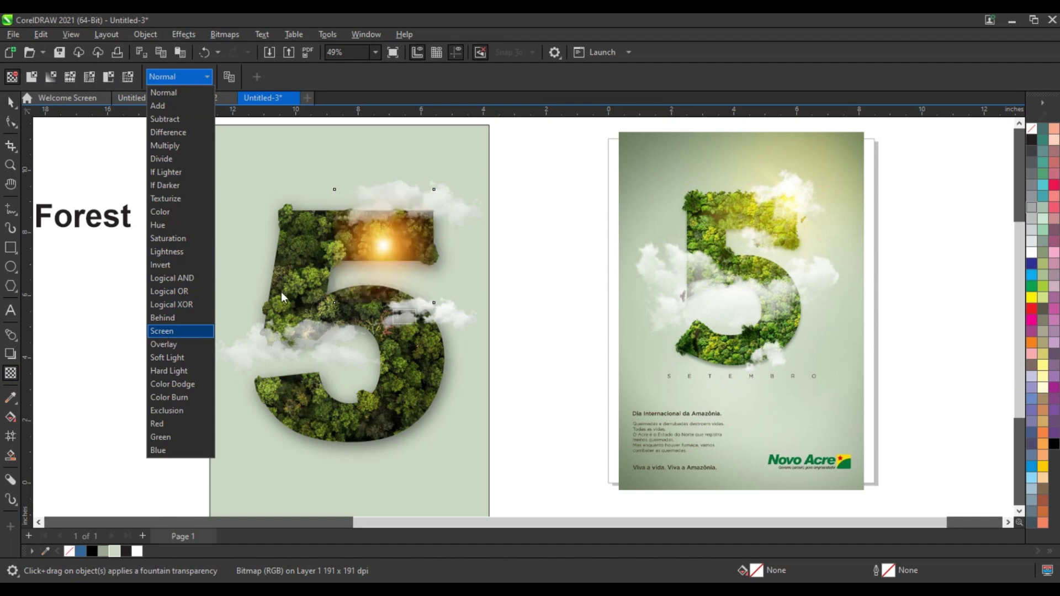
{"action": "left_click", "coordinate": [11, 102]}
{"action": "left_click_drag", "start_coordinate": [438, 186], "coordinate": [547, 66]}
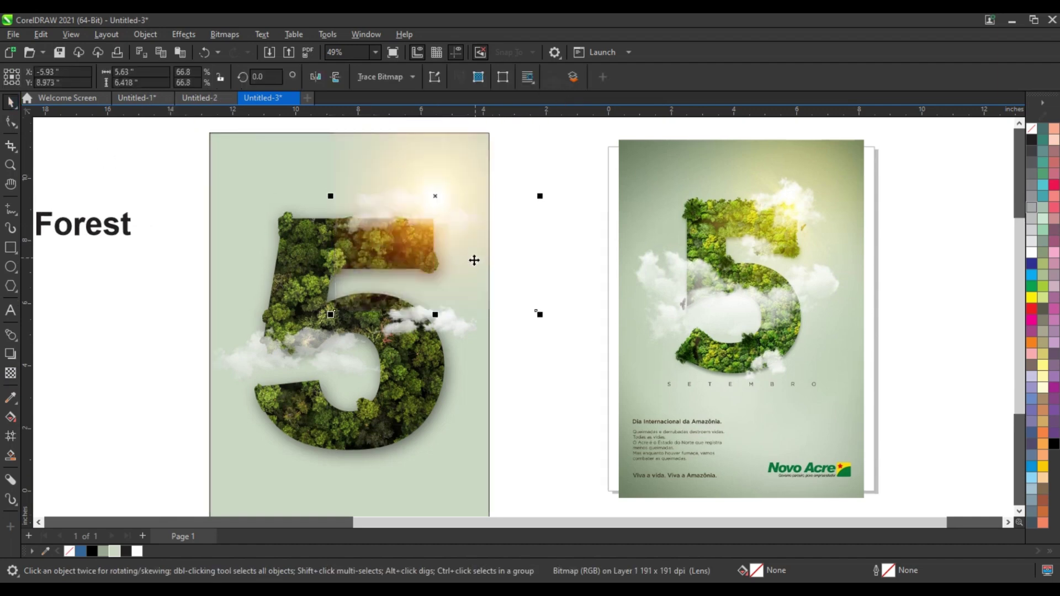
{"action": "left_click_drag", "start_coordinate": [466, 282], "coordinate": [490, 273]}
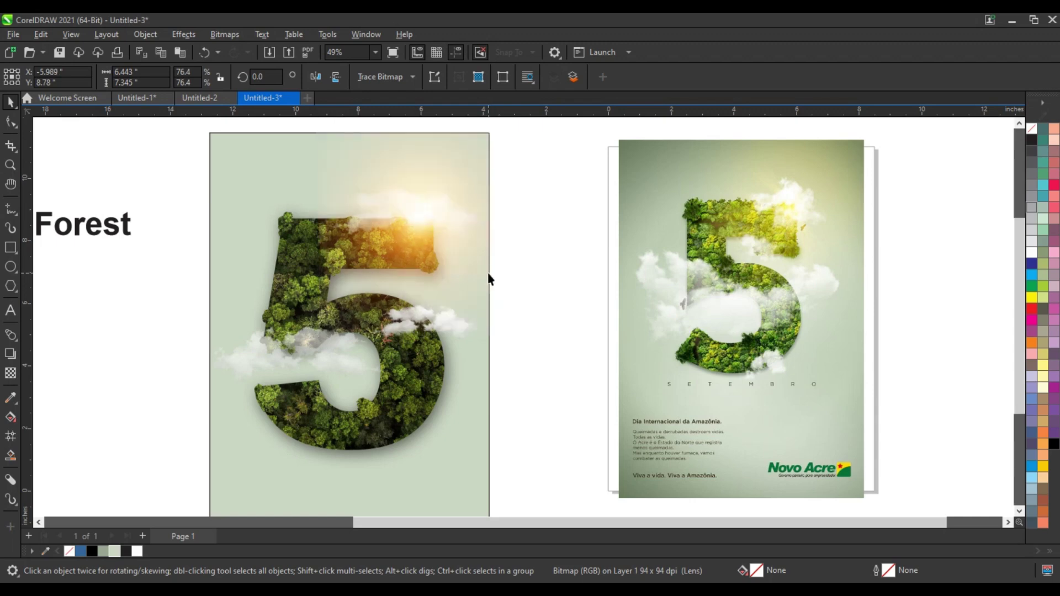
{"action": "left_click", "coordinate": [535, 348]}
{"action": "left_click", "coordinate": [457, 307]}
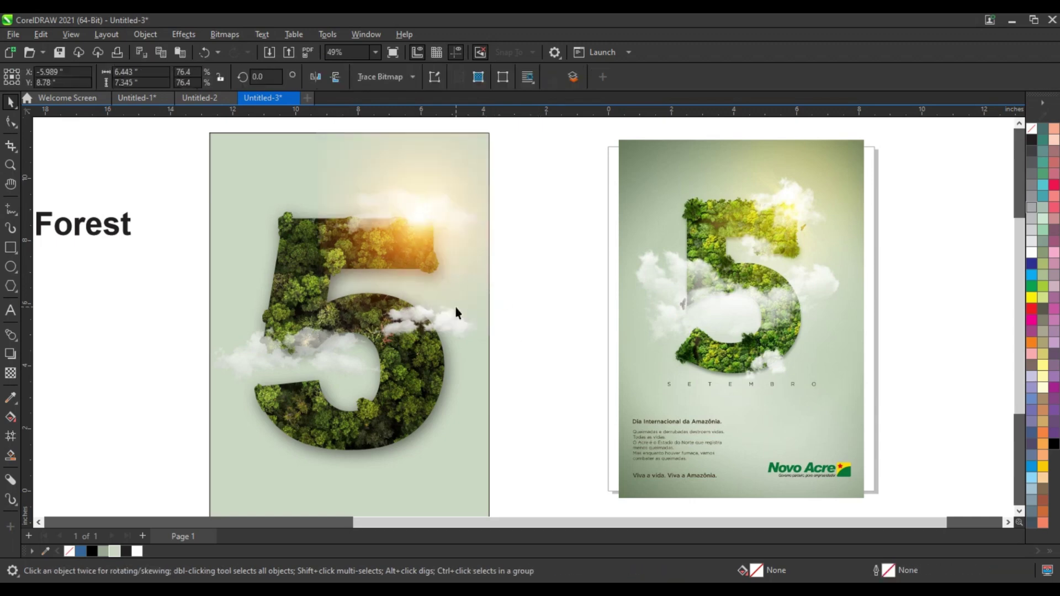
{"action": "left_click", "coordinate": [357, 436]}
Inside the PowerClip, raise the forest photo's brightness to 14 and contrast to 35
{"action": "right_click", "coordinate": [357, 435]}
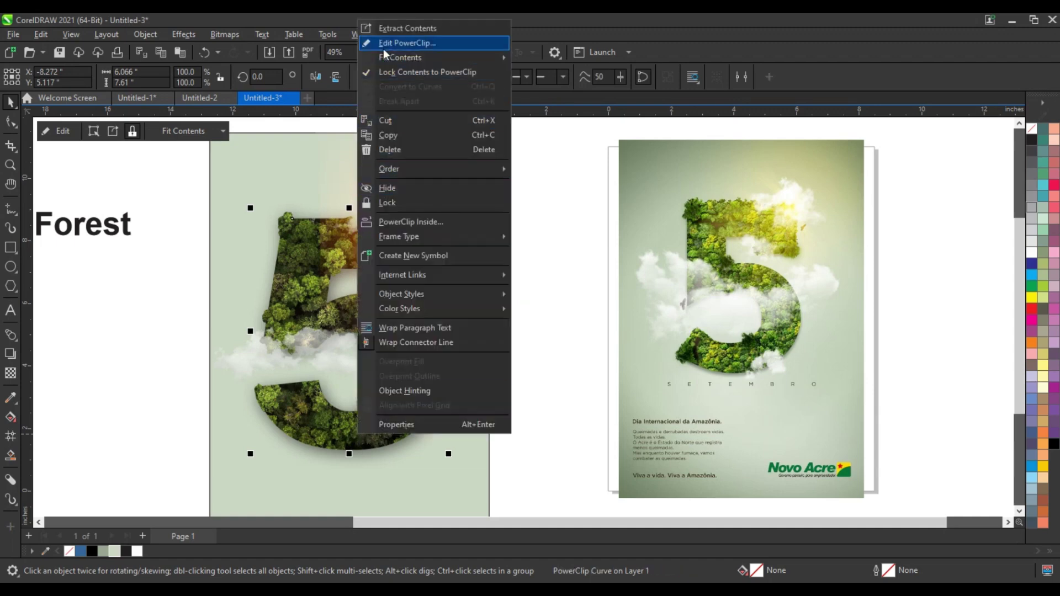
{"action": "left_click", "coordinate": [383, 45]}
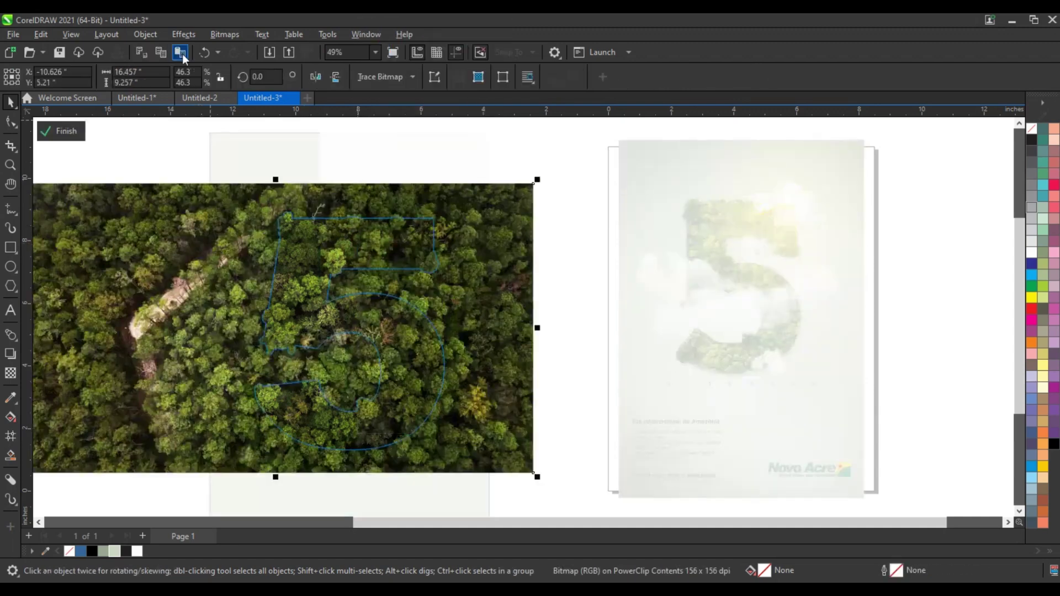
{"action": "left_click", "coordinate": [179, 35]}
{"action": "mouse_move", "coordinate": [198, 65]}
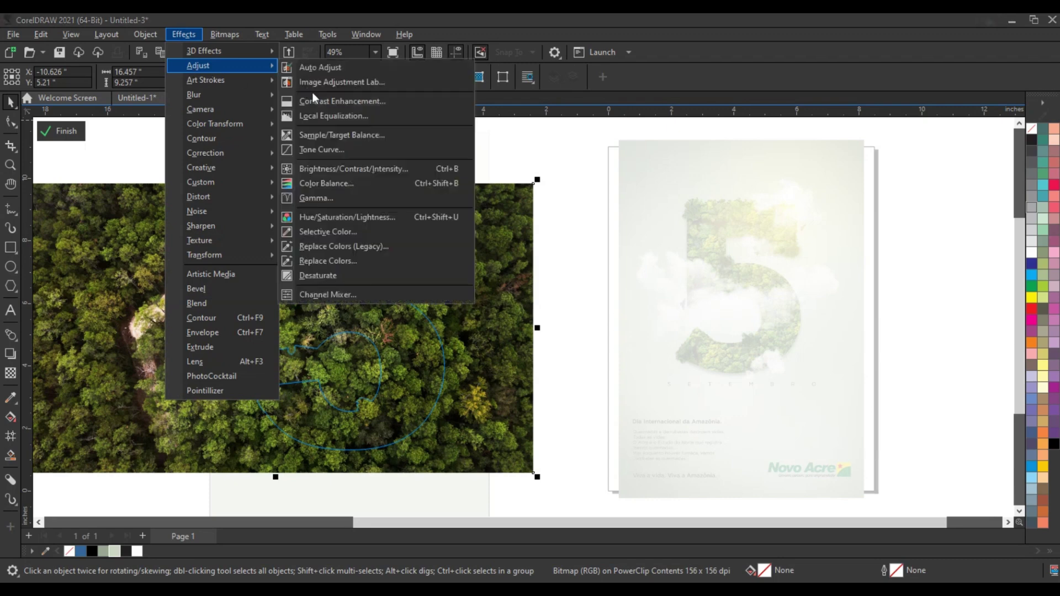
{"action": "left_click", "coordinate": [334, 168]}
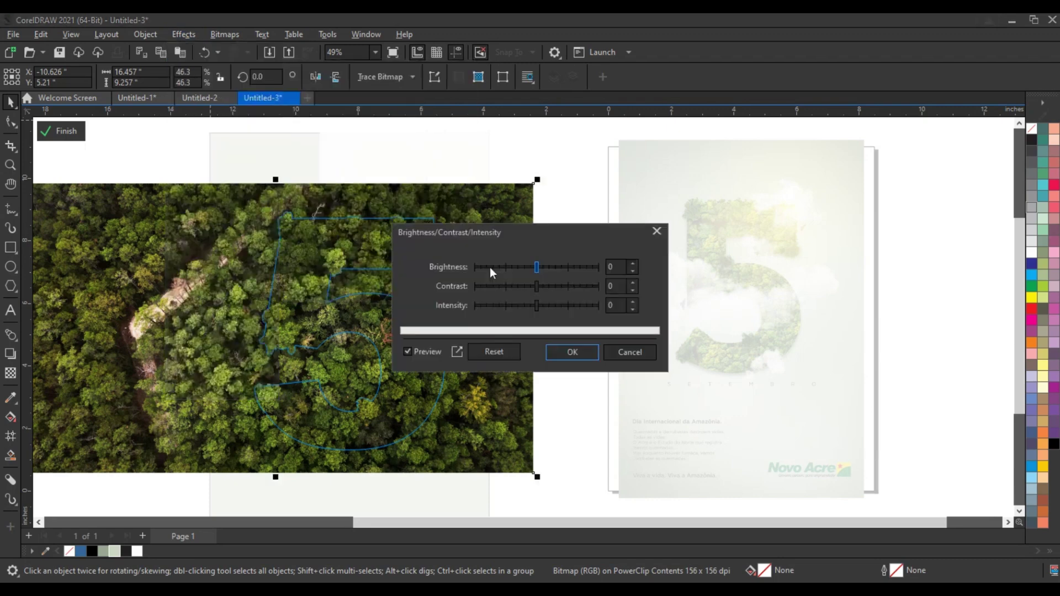
{"action": "left_click_drag", "start_coordinate": [538, 267], "coordinate": [559, 286]}
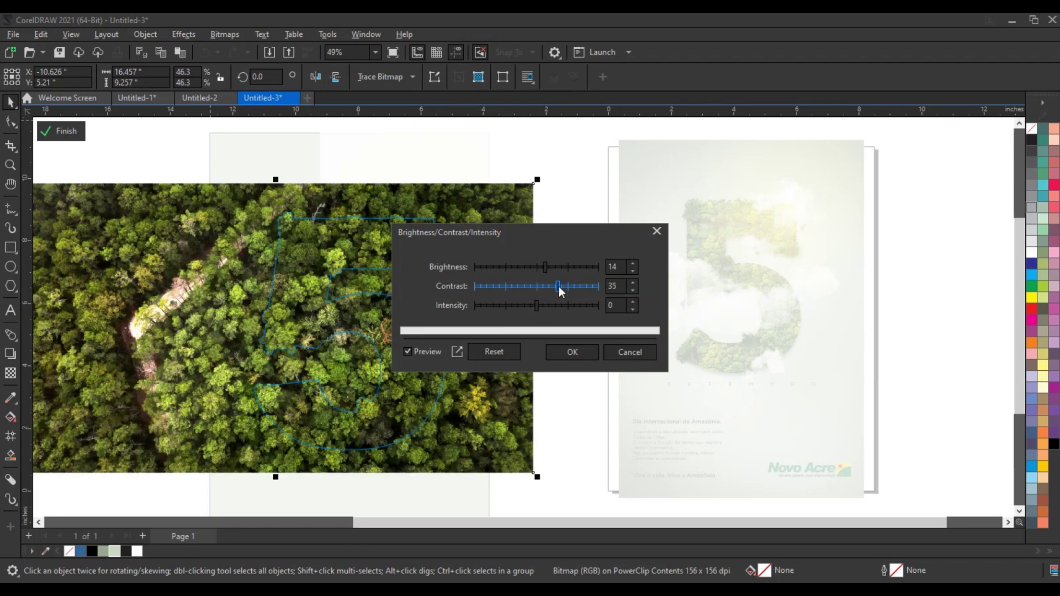
{"action": "left_click", "coordinate": [571, 352]}
Shift the photo's colour balance toward green by 23 and finish PowerClip editing
{"action": "left_click", "coordinate": [185, 38]}
{"action": "mouse_move", "coordinate": [199, 65]}
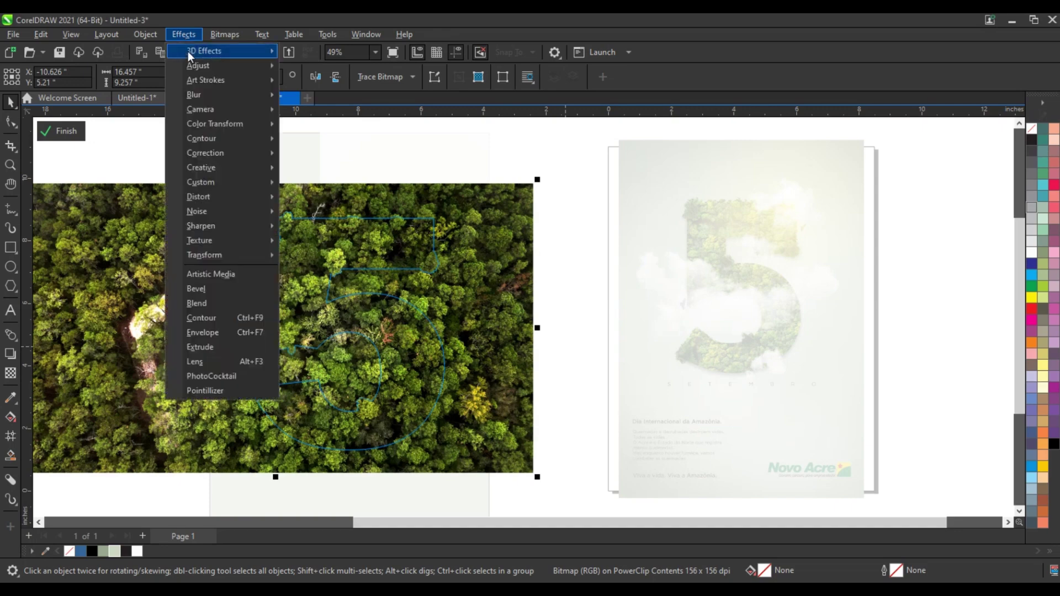
{"action": "left_click", "coordinate": [339, 183]}
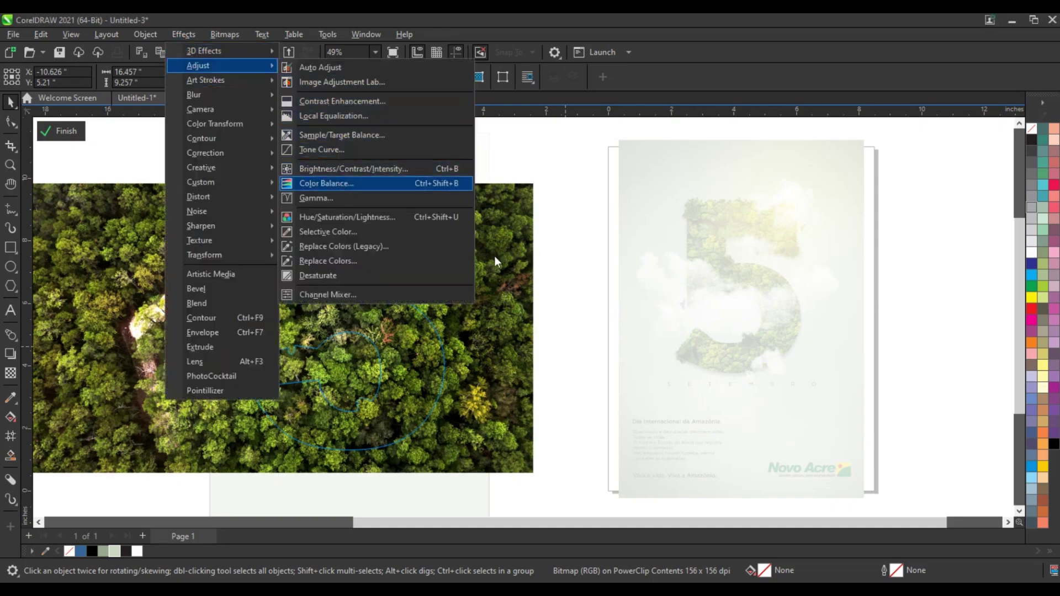
{"action": "left_click_drag", "start_coordinate": [551, 191], "coordinate": [681, 192]}
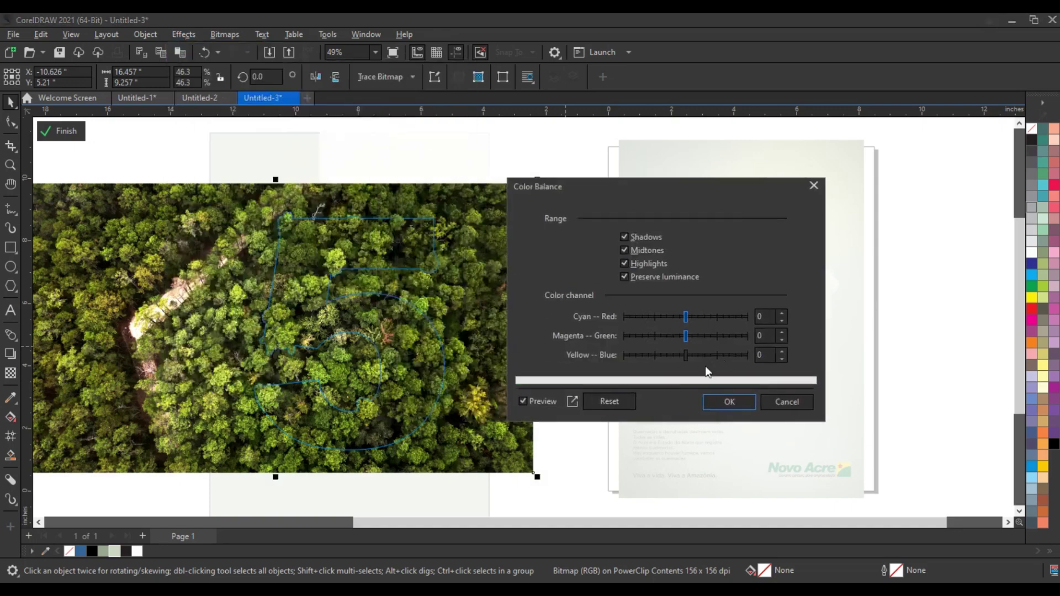
{"action": "left_click_drag", "start_coordinate": [686, 336], "coordinate": [700, 336]}
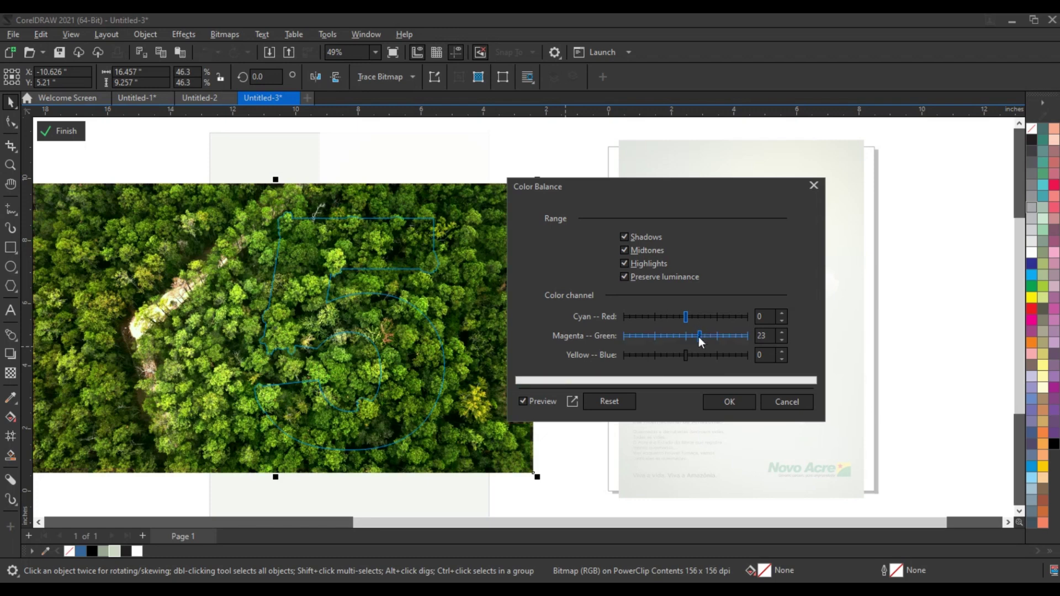
{"action": "left_click", "coordinate": [727, 401]}
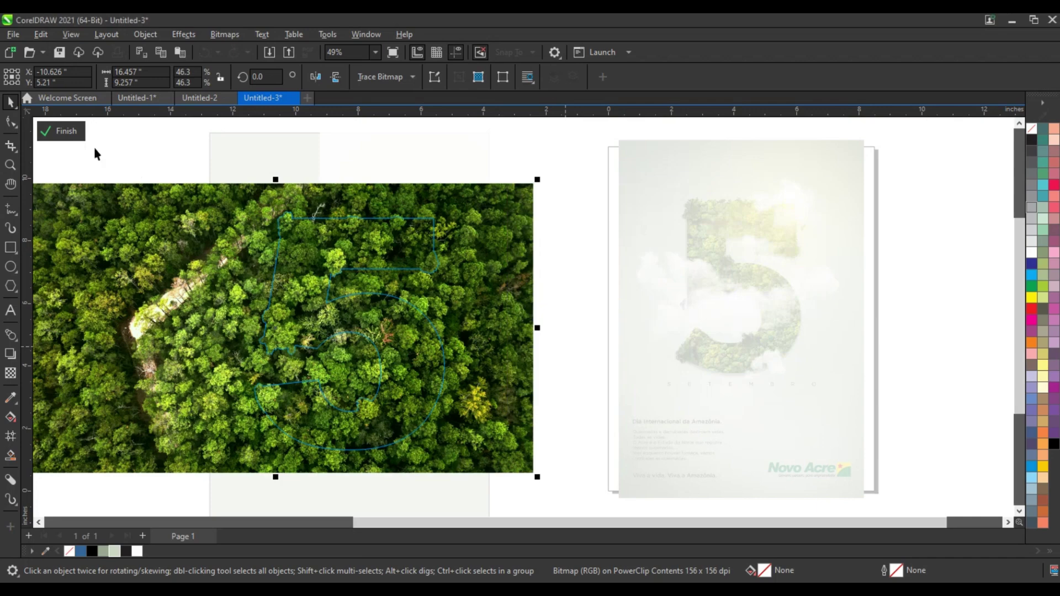
{"action": "left_click", "coordinate": [76, 131]}
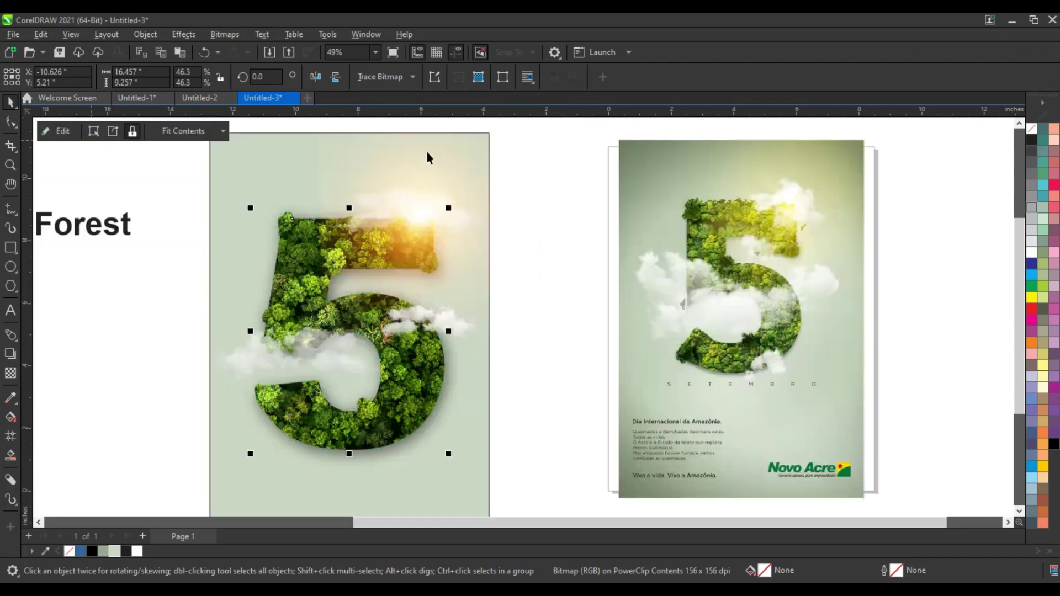
Fill the background rectangle with an elliptical fountain gradient centred and tightened around the 5
{"action": "left_click", "coordinate": [528, 145]}
{"action": "scroll", "coordinate": [521, 247], "scroll_direction": "down", "scroll_amount": 1}
{"action": "scroll", "coordinate": [522, 246], "scroll_direction": "down", "scroll_amount": 1}
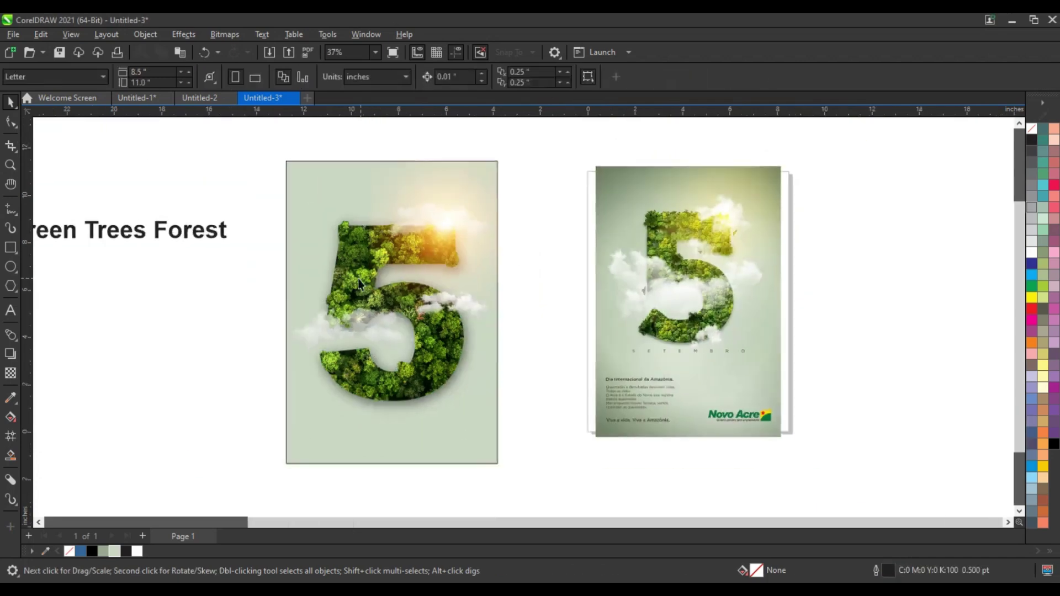
{"action": "left_click", "coordinate": [305, 218]}
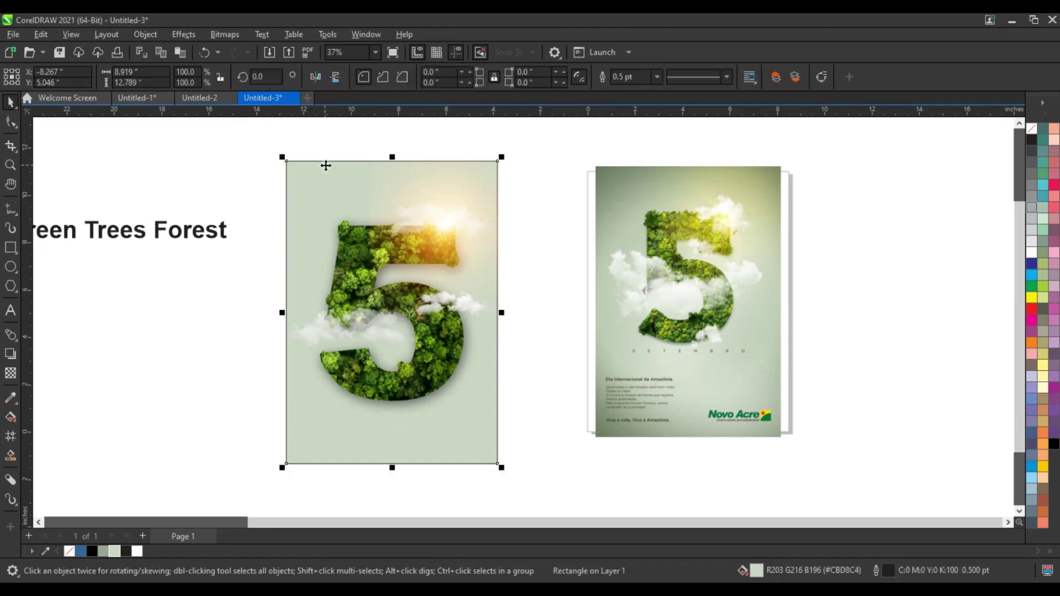
{"action": "scroll", "coordinate": [325, 166], "scroll_direction": "up", "scroll_amount": 1}
{"action": "key", "text": "g"}
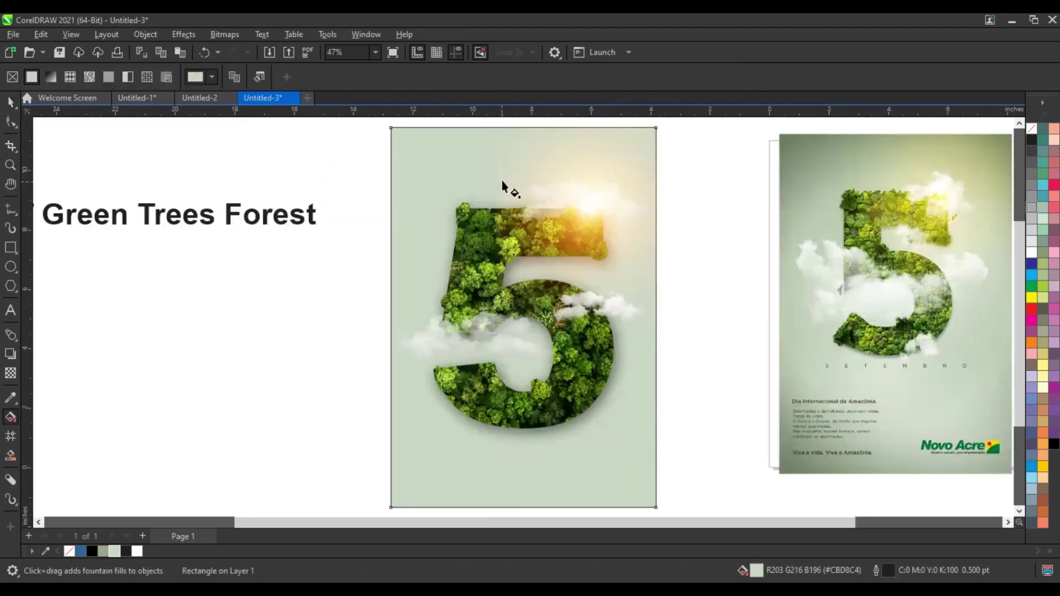
{"action": "left_click_drag", "start_coordinate": [502, 180], "coordinate": [518, 420]}
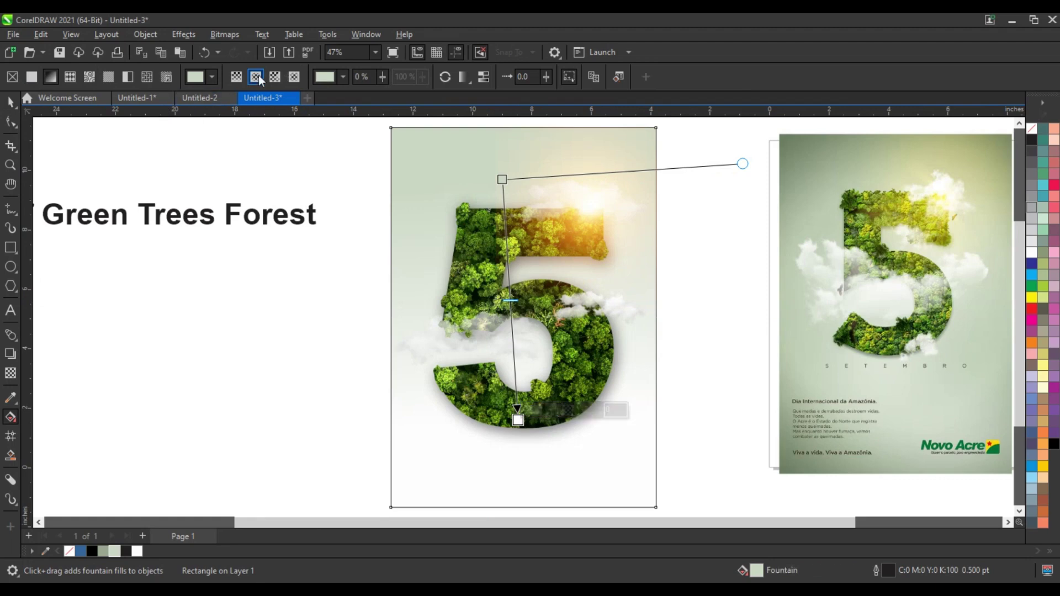
{"action": "left_click", "coordinate": [274, 77]}
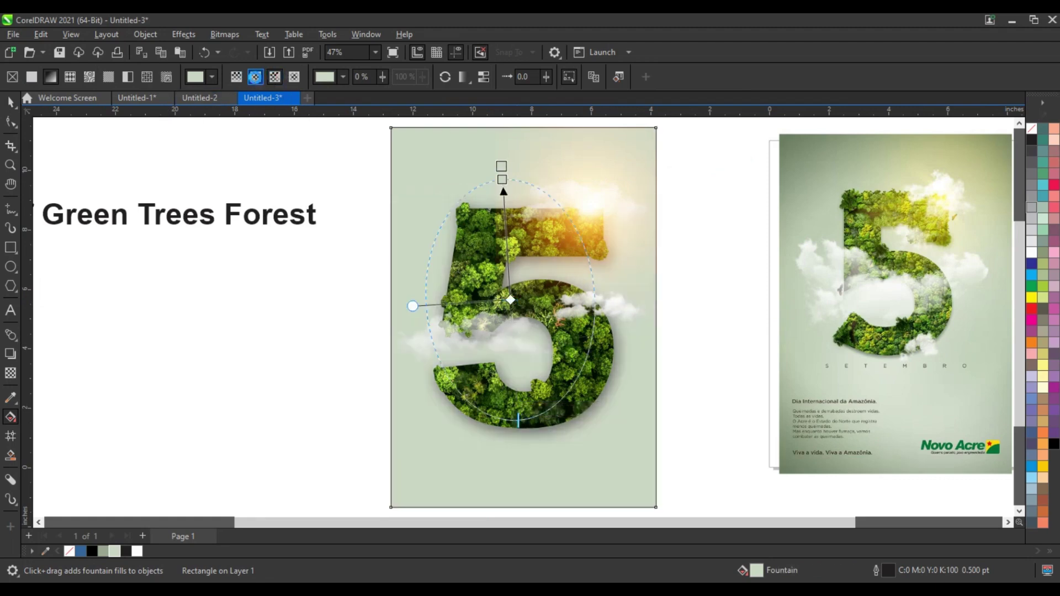
{"action": "left_click_drag", "start_coordinate": [518, 420], "coordinate": [606, 454]}
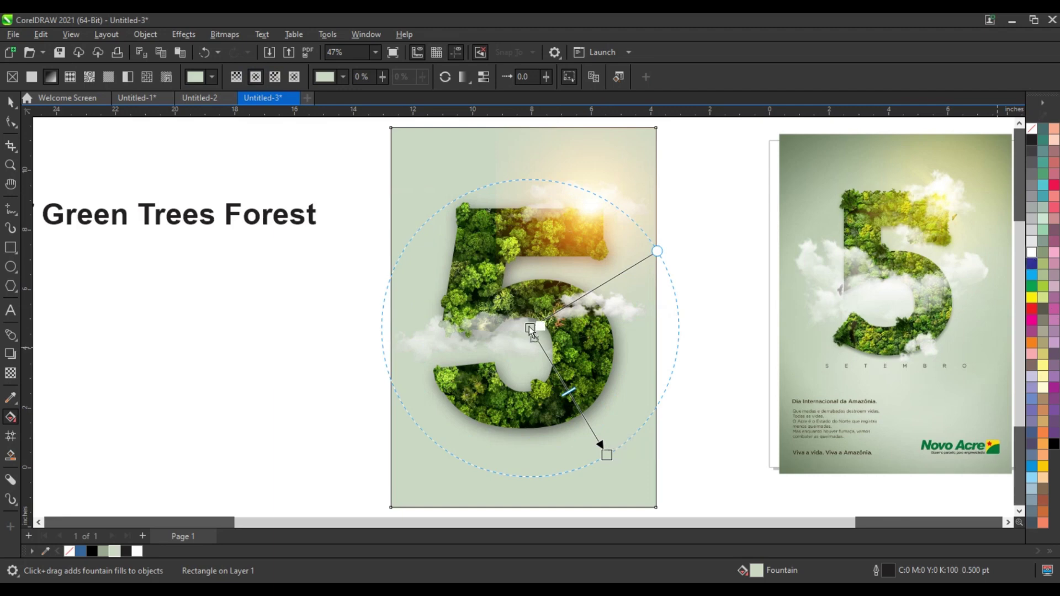
{"action": "left_click_drag", "start_coordinate": [529, 327], "coordinate": [527, 306]}
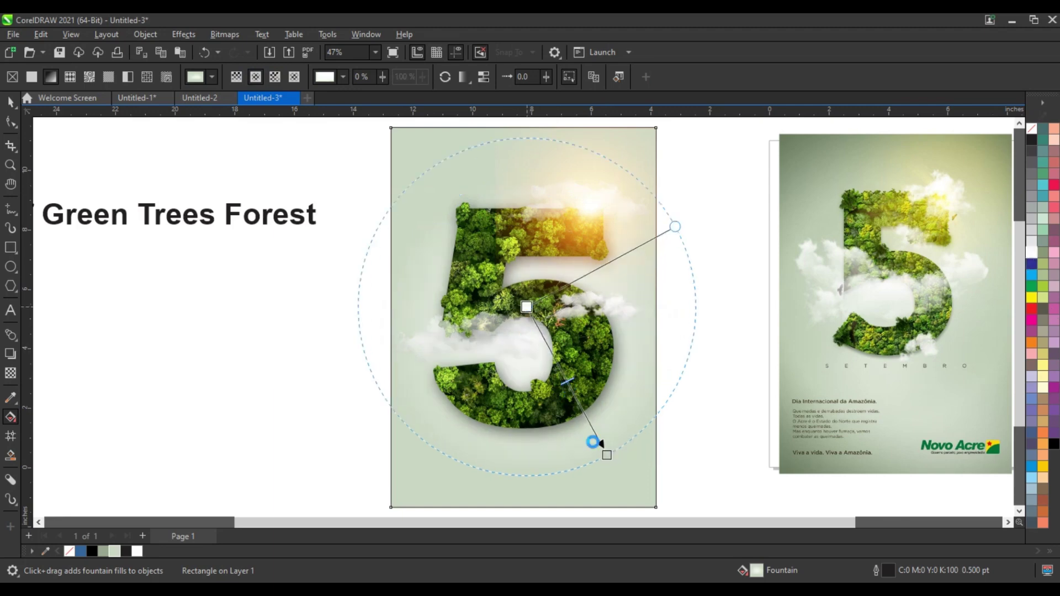
{"action": "left_click_drag", "start_coordinate": [581, 421], "coordinate": [571, 409]}
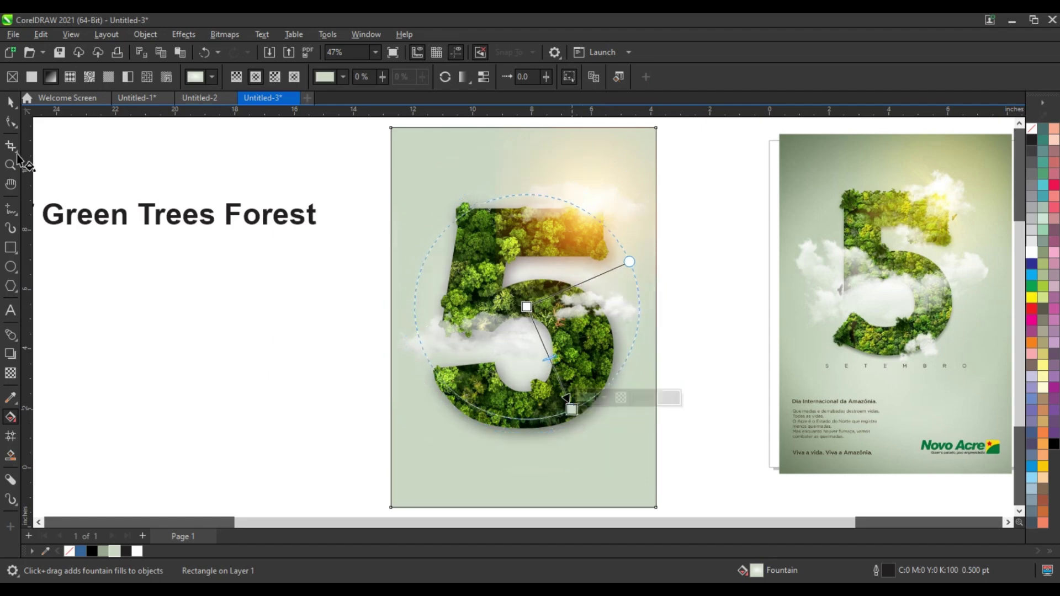
{"action": "left_click", "coordinate": [156, 325]}
Delete the Green Trees Forest label and move the whole poster beside the reference
{"action": "key", "text": "space"}
{"action": "left_click", "coordinate": [301, 215]}
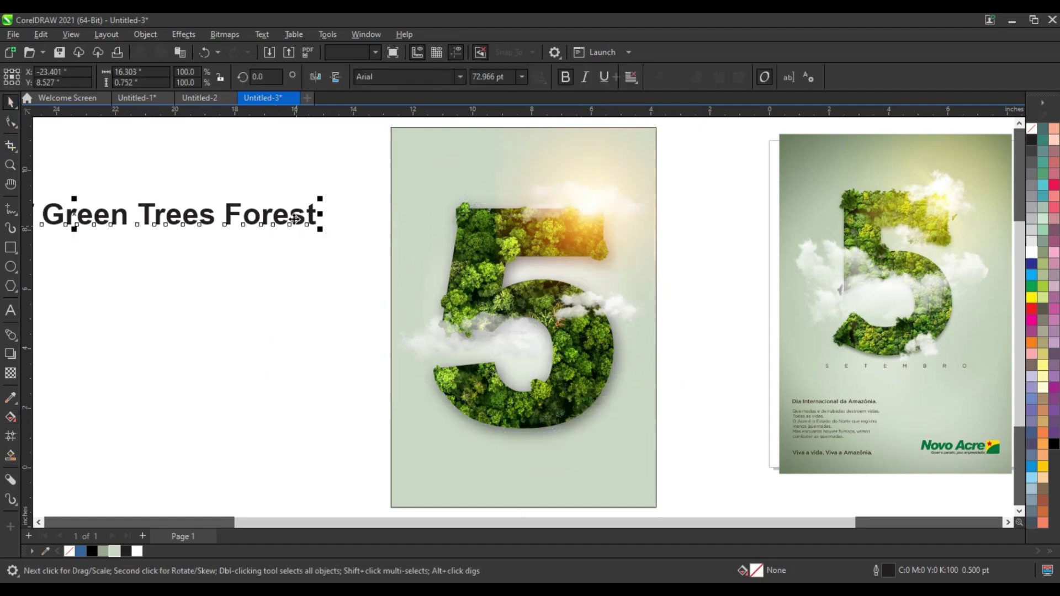
{"action": "key", "text": "Delete"}
{"action": "scroll", "coordinate": [316, 279], "scroll_direction": "down", "scroll_amount": 1}
{"action": "left_click_drag", "start_coordinate": [332, 160], "coordinate": [580, 488]}
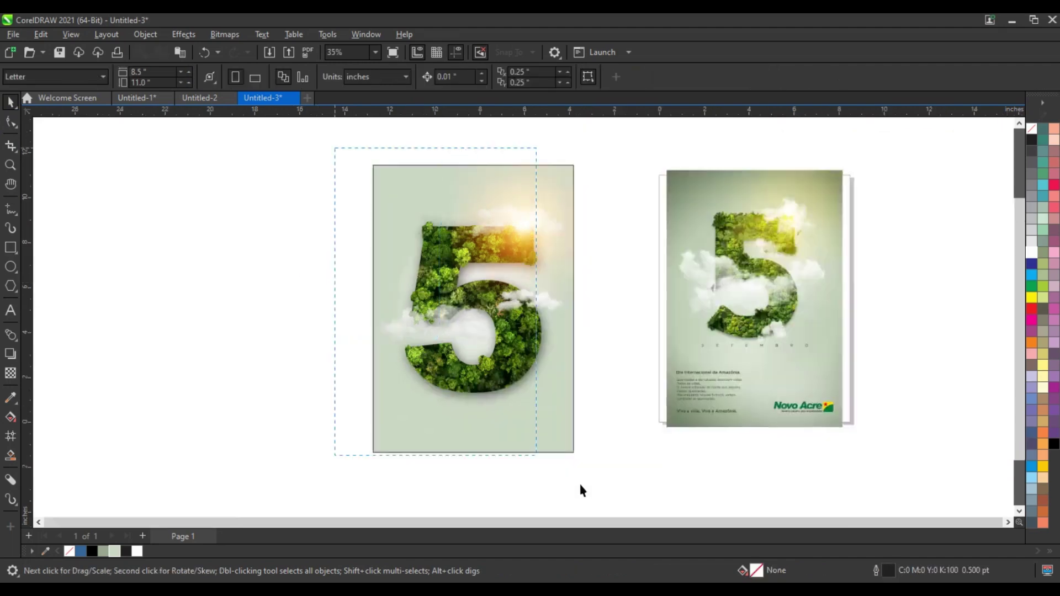
{"action": "left_click_drag", "start_coordinate": [508, 414], "coordinate": [578, 386]}
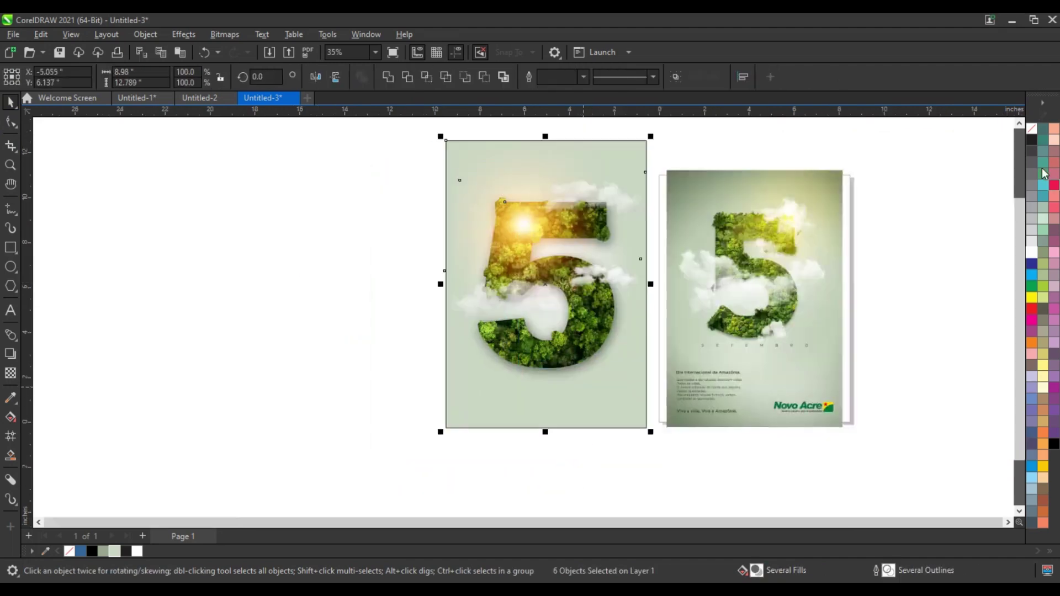
{"action": "right_click", "coordinate": [1034, 128]}
{"action": "left_click", "coordinate": [1012, 138]}
Move the sun glow to the 5's top-right and enlarge it to 86.1%
{"action": "left_click", "coordinate": [525, 215]}
{"action": "mouse_move", "coordinate": [574, 187]}
{"action": "left_mouse_down"}
{"action": "mouse_move", "coordinate": [599, 179]}
{"action": "mouse_move", "coordinate": [623, 206]}
{"action": "left_mouse_up"}
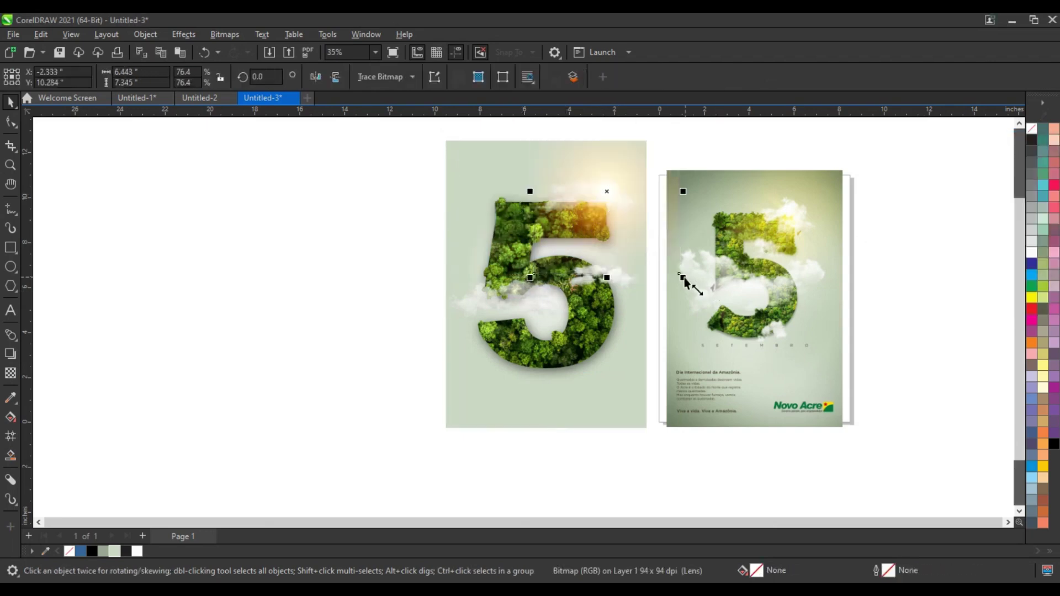
{"action": "left_click_drag", "start_coordinate": [680, 275], "coordinate": [697, 291]}
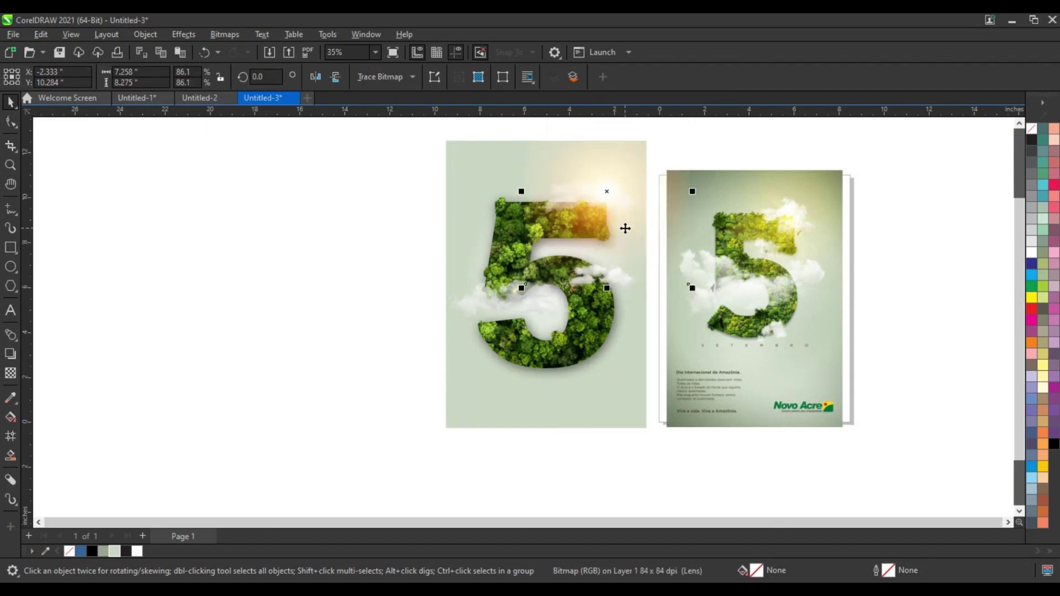
{"action": "left_click_drag", "start_coordinate": [622, 227], "coordinate": [623, 234]}
{"action": "left_click", "coordinate": [607, 451]}
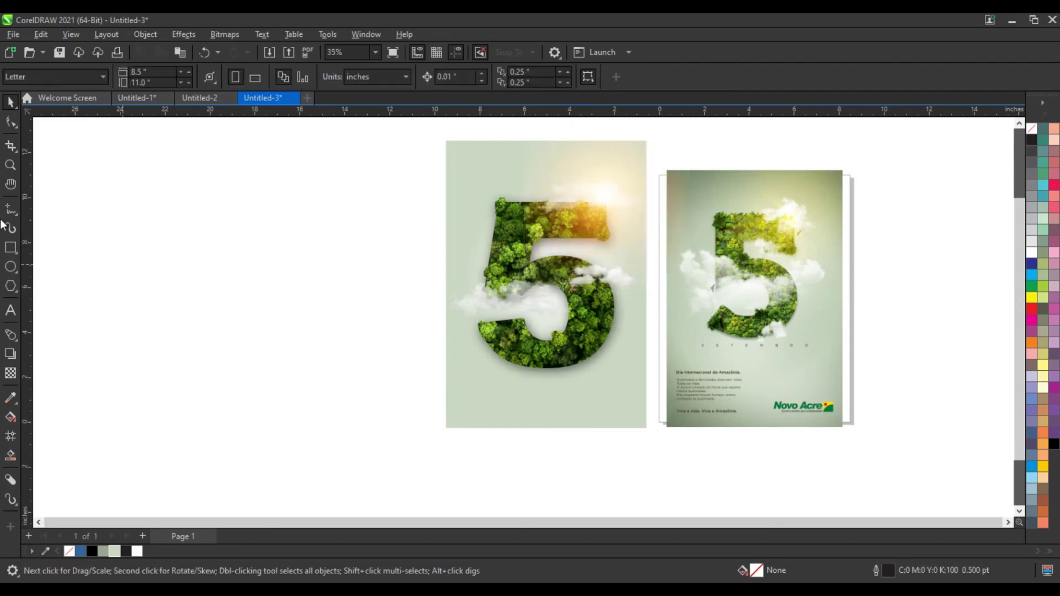
Zoom to both posters and show them in full-screen preview (F9)
{"action": "left_click", "coordinate": [10, 165]}
{"action": "mouse_move", "coordinate": [424, 149]}
{"action": "left_mouse_down"}
{"action": "mouse_move", "coordinate": [743, 363]}
{"action": "mouse_move", "coordinate": [867, 427]}
{"action": "left_mouse_up"}
{"action": "key", "text": "F9"}
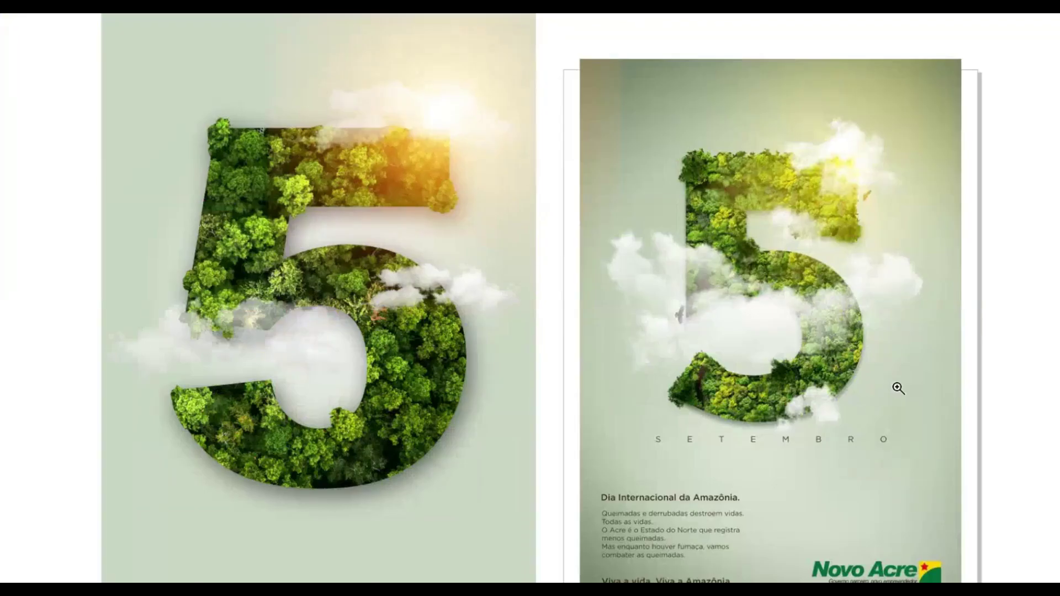